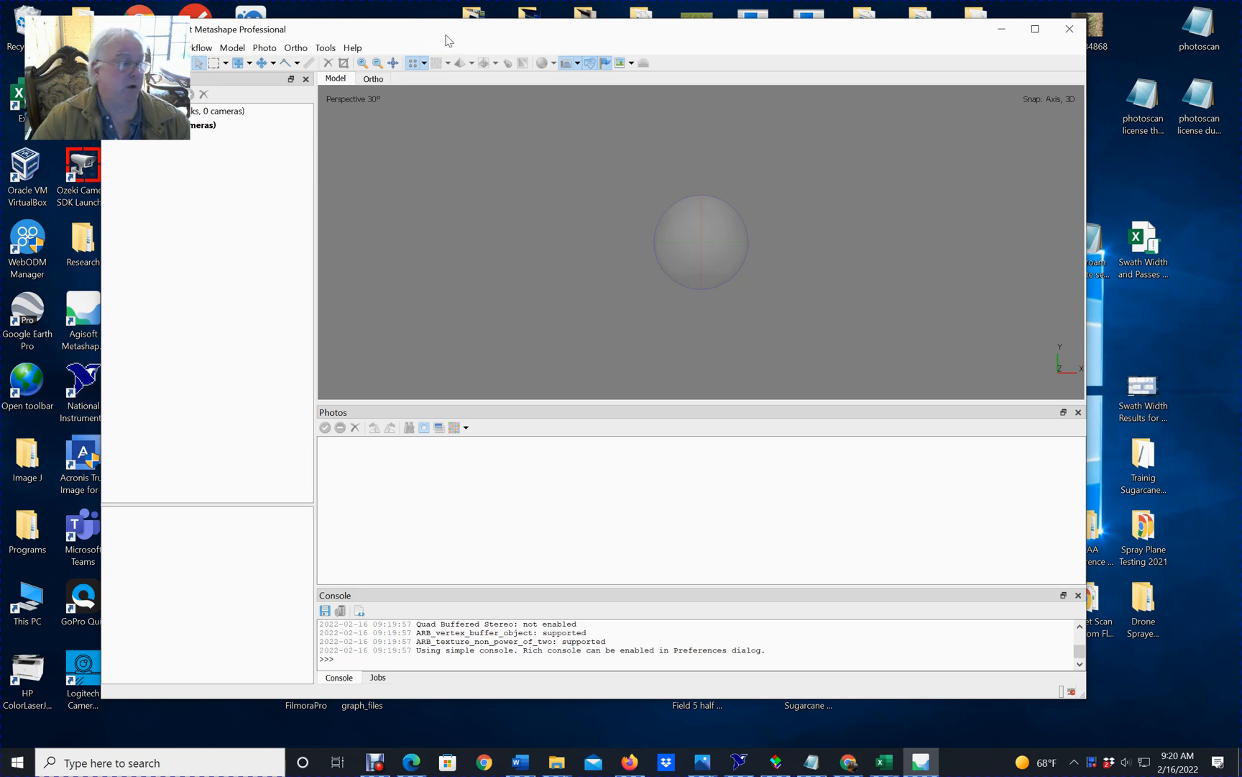
# Open the recent project Agisfot Med 1.psx.
pyautogui.moveTo(446, 36); pyautogui.dragTo(444, 31)
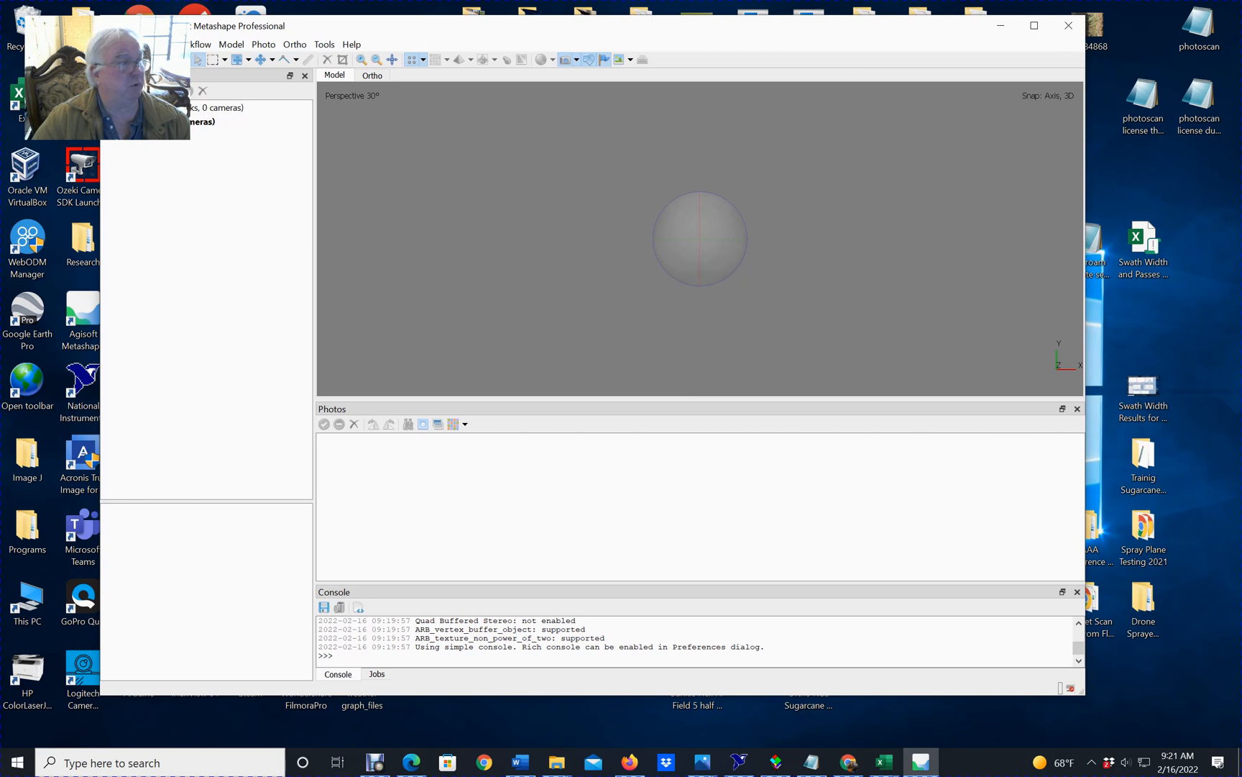
pyautogui.click(113, 44)
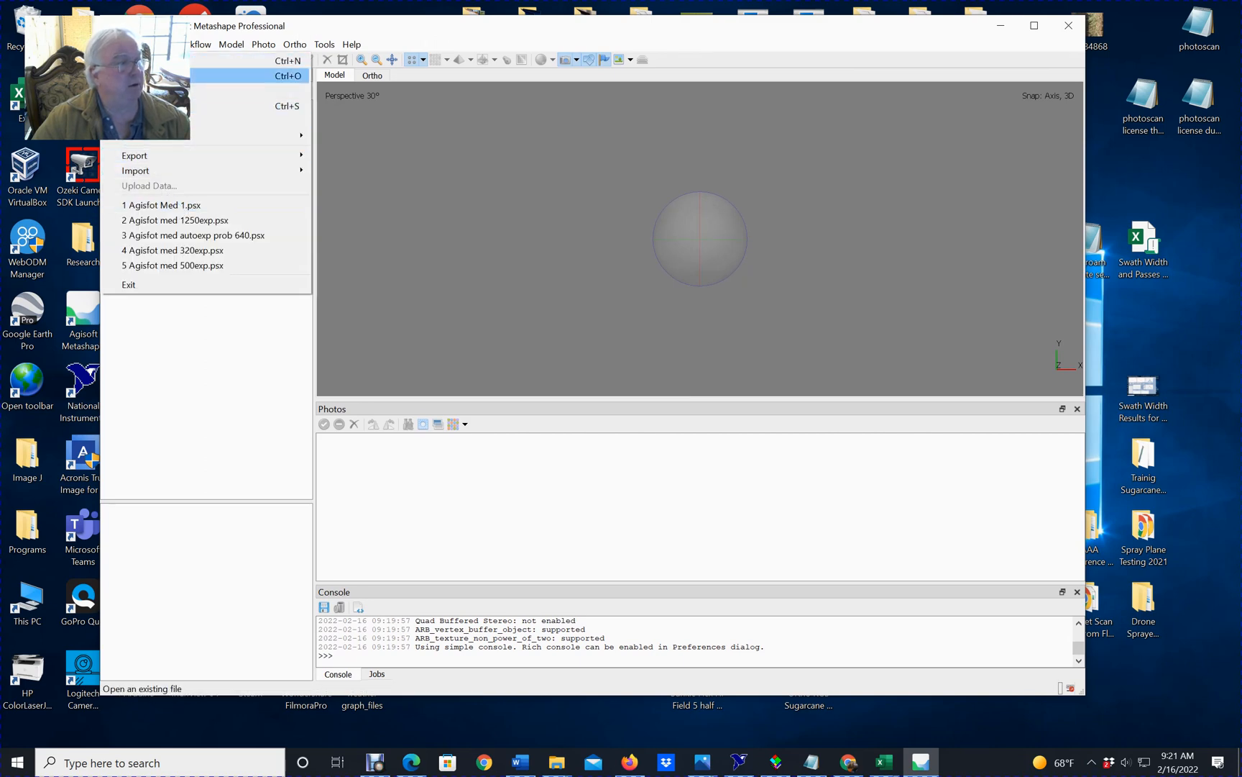
pyautogui.click(184, 208)
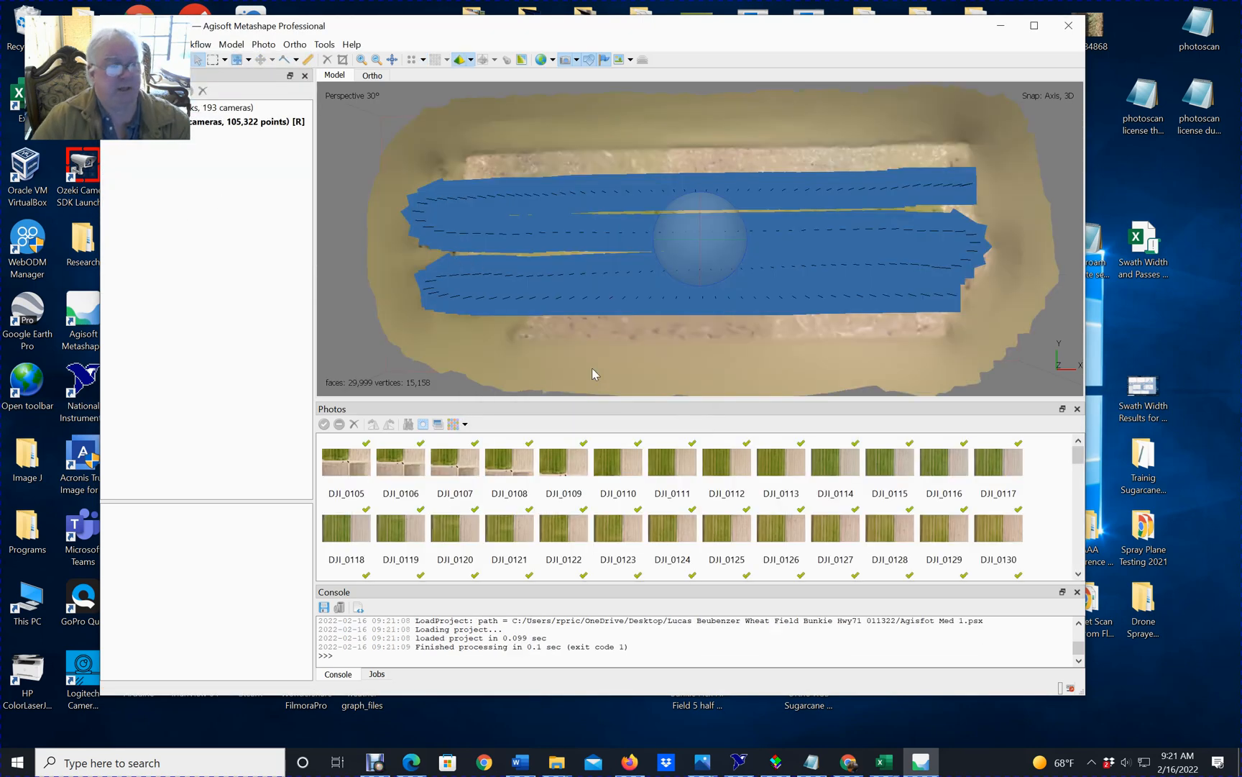
# Expand the chunk's contents and display its orthomosaic over the surrounding basemap.
pyautogui.moveTo(761, 344); pyautogui.dragTo(718, 278)
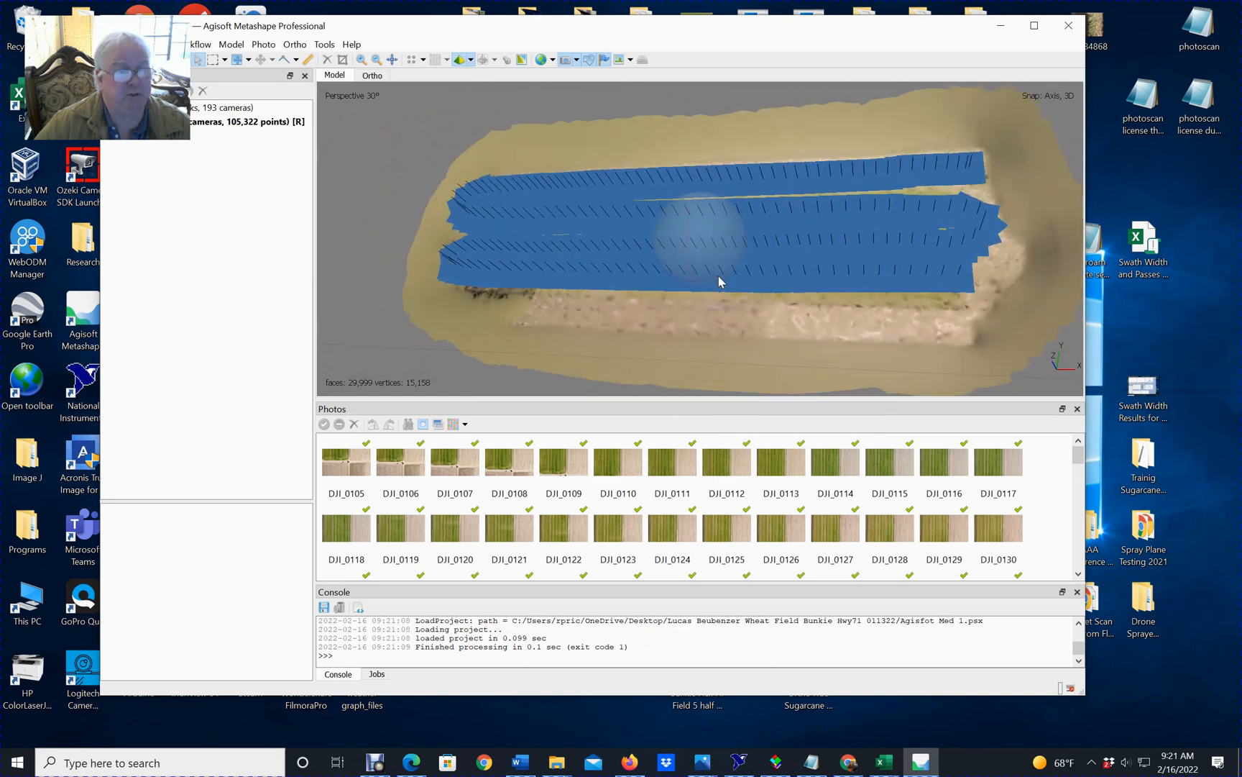
pyautogui.moveTo(957, 227); pyautogui.dragTo(987, 217)
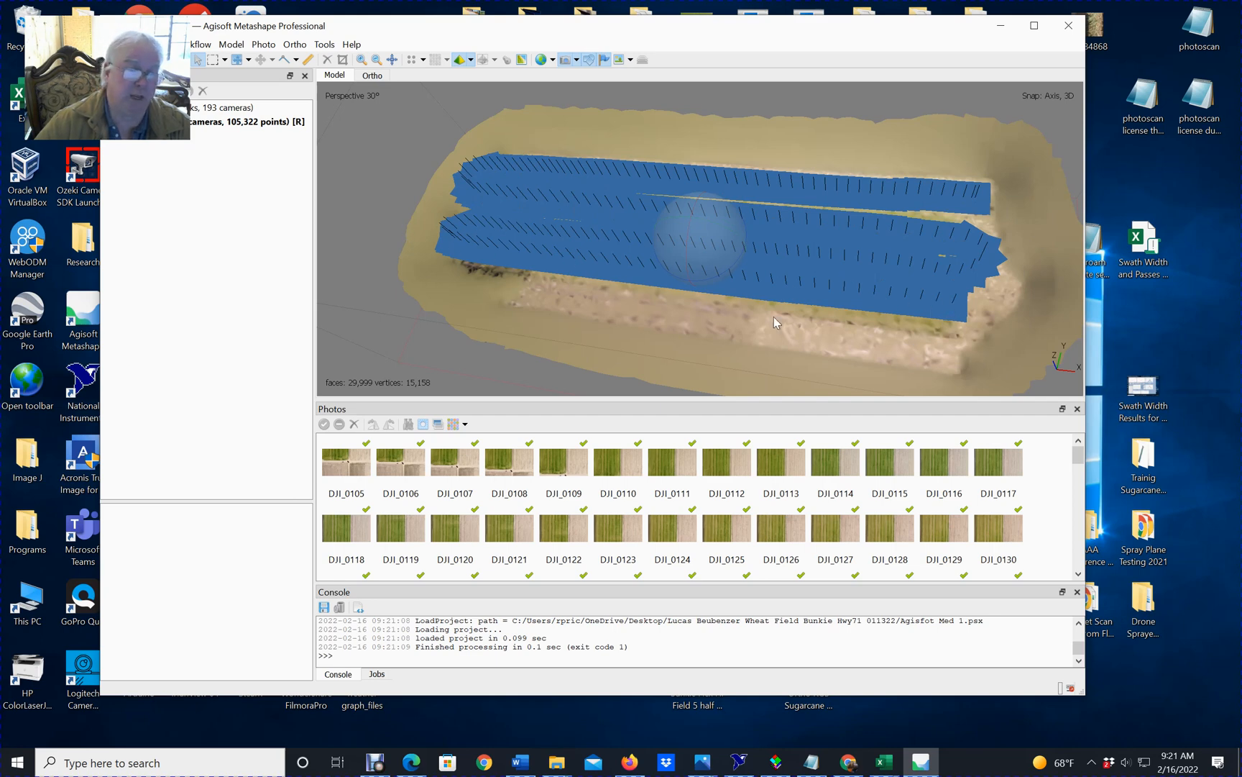
pyautogui.click(200, 45)
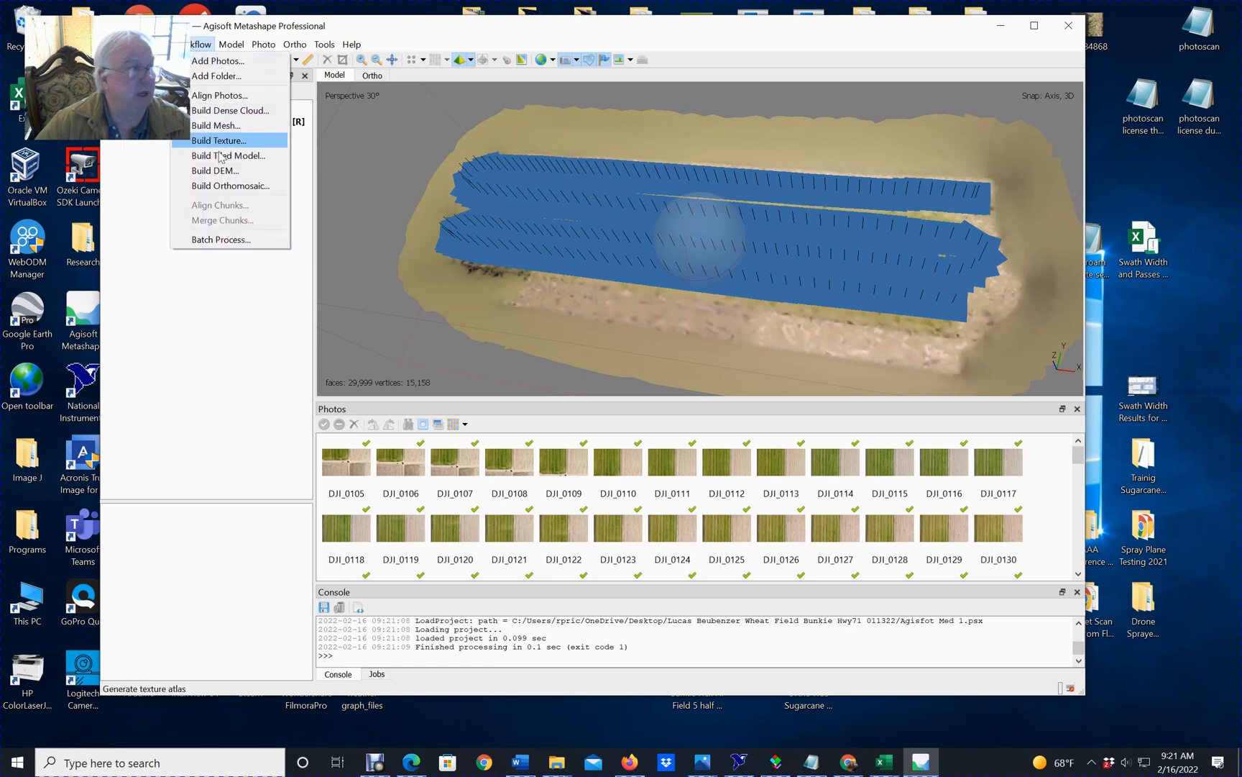
pyautogui.click(124, 164)
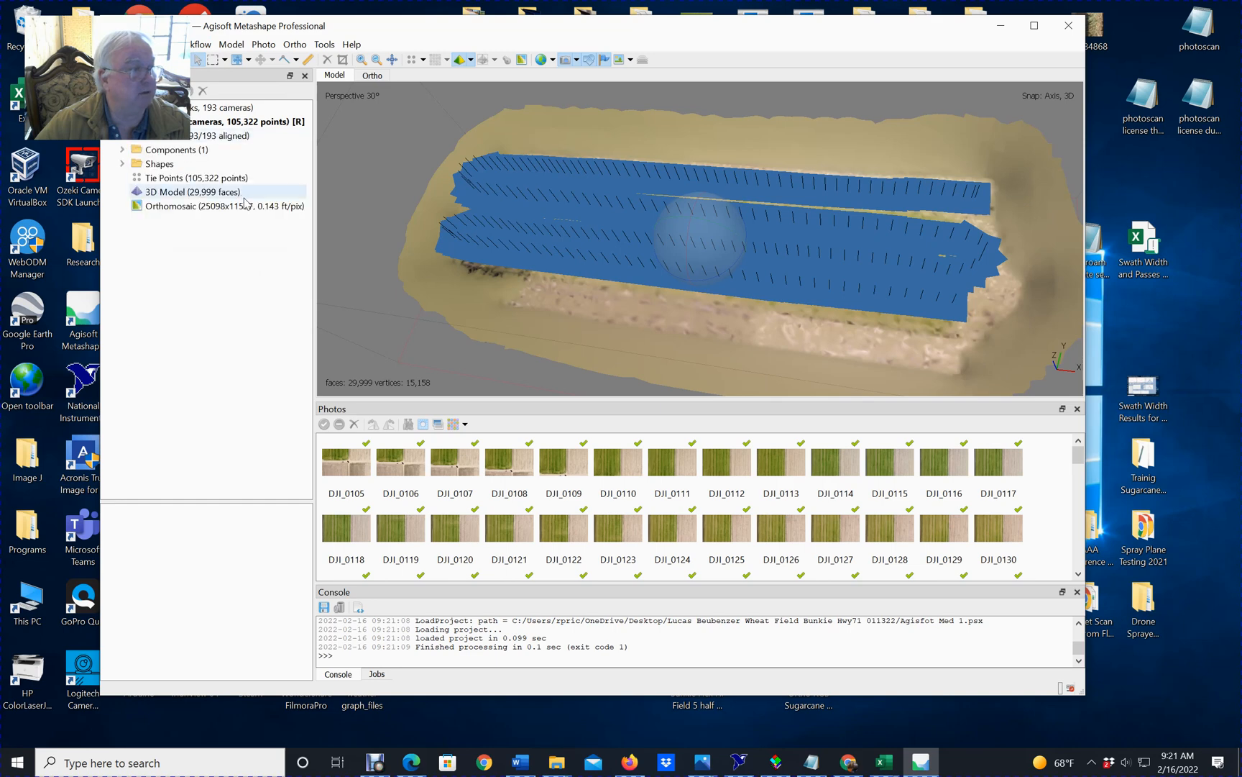
pyautogui.doubleClick(251, 207)
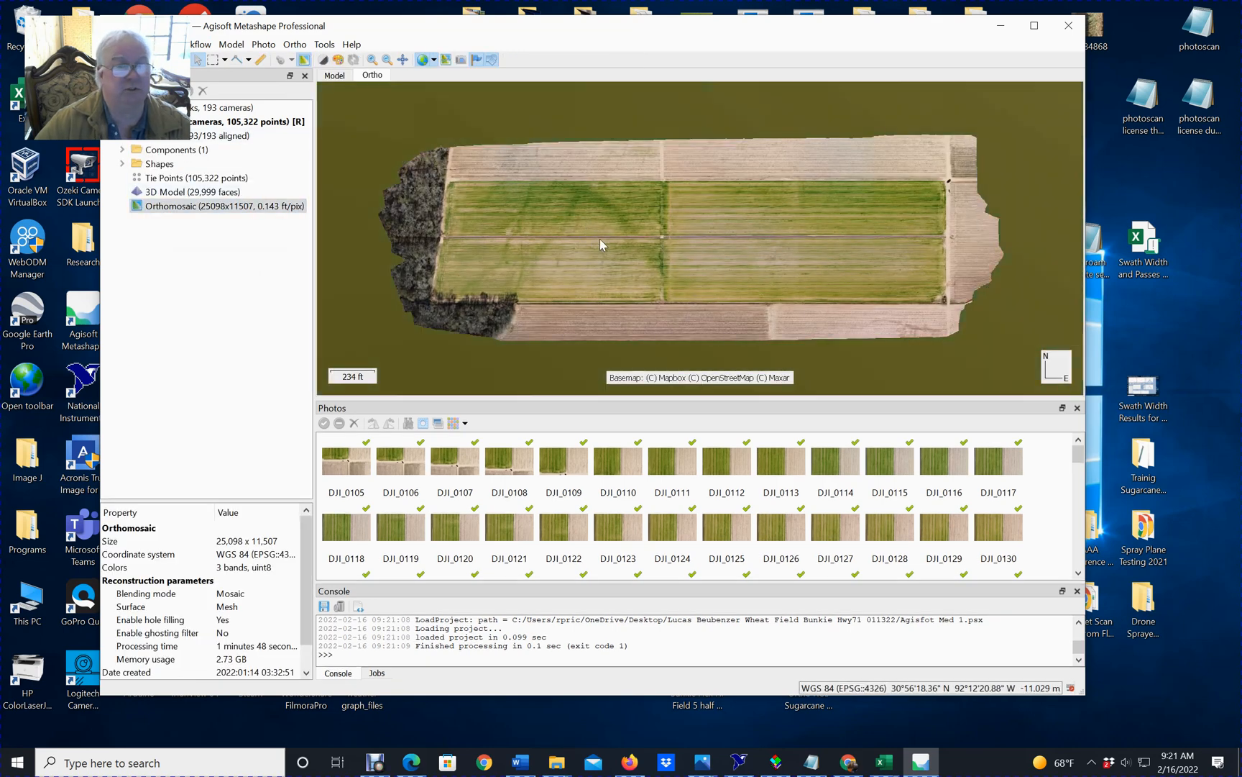
pyautogui.scroll(-2, 652, 216)
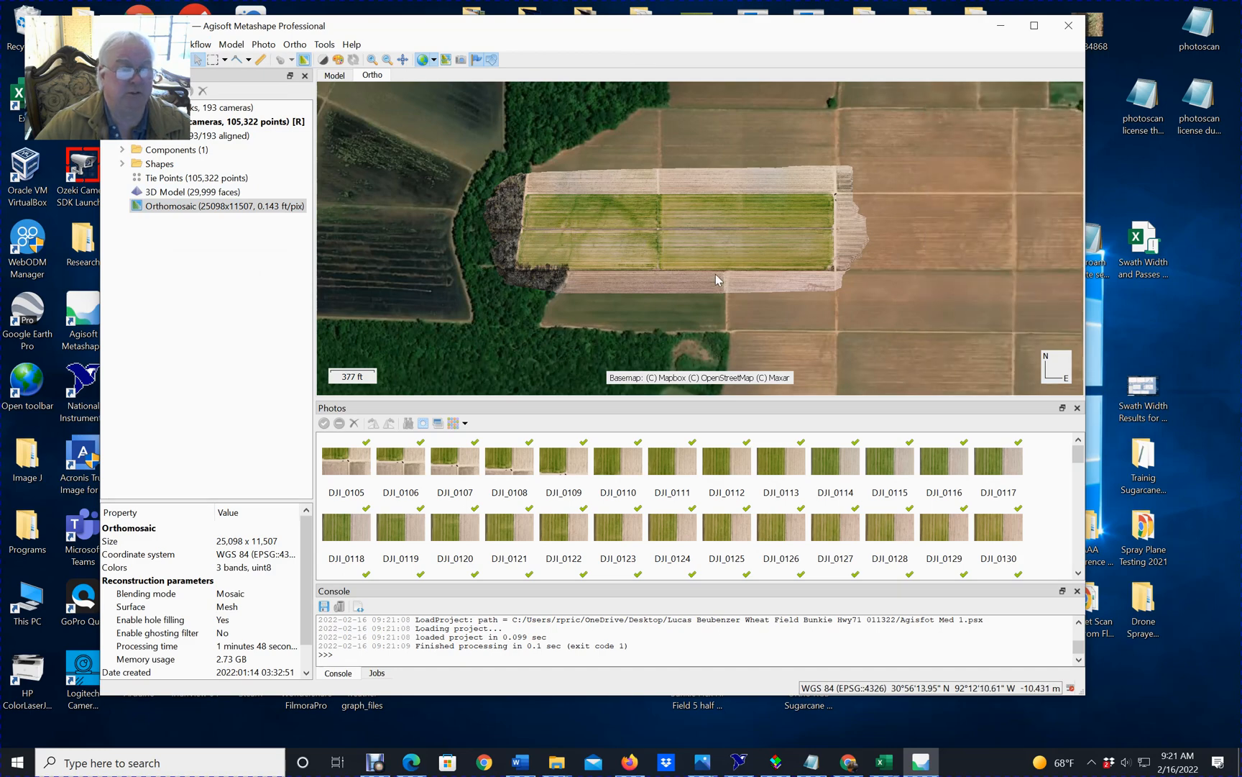
pyautogui.scroll(1, 716, 279)
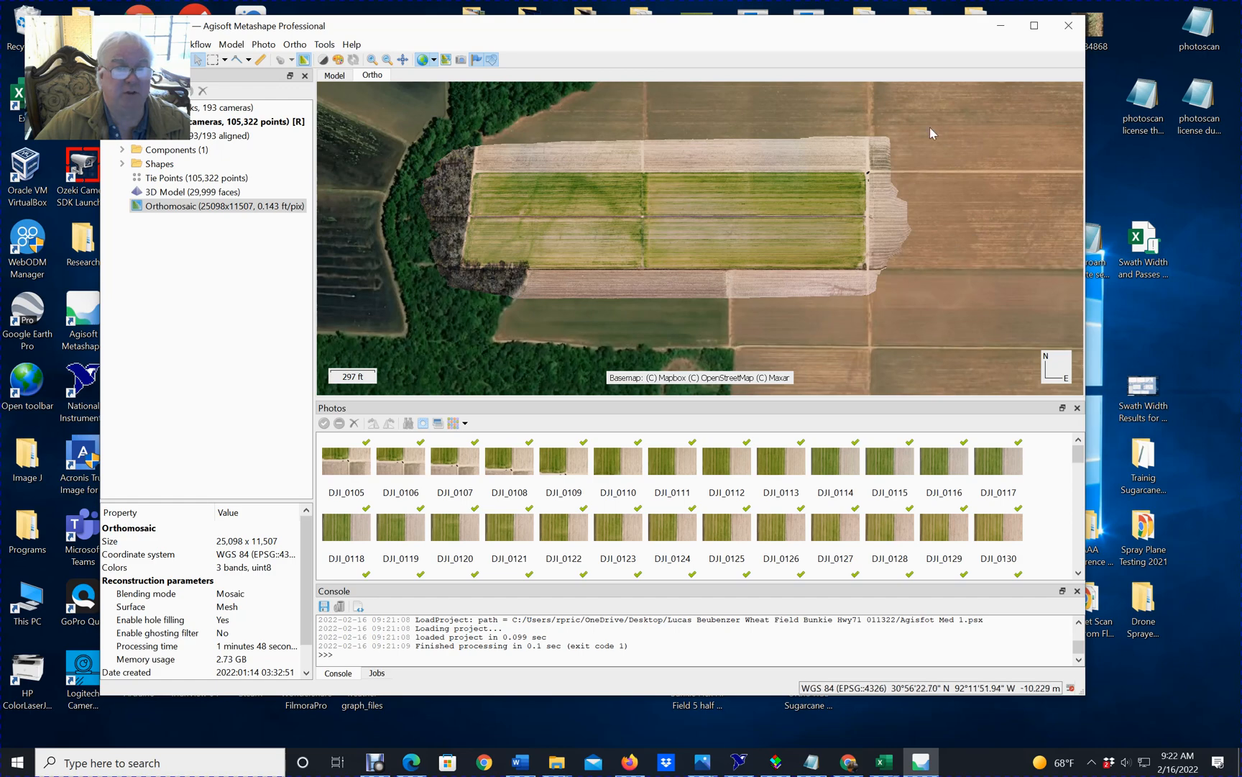
# Switch the basemap behind the orthomosaic to Map and back to Satellite.
pyautogui.click(434, 60)
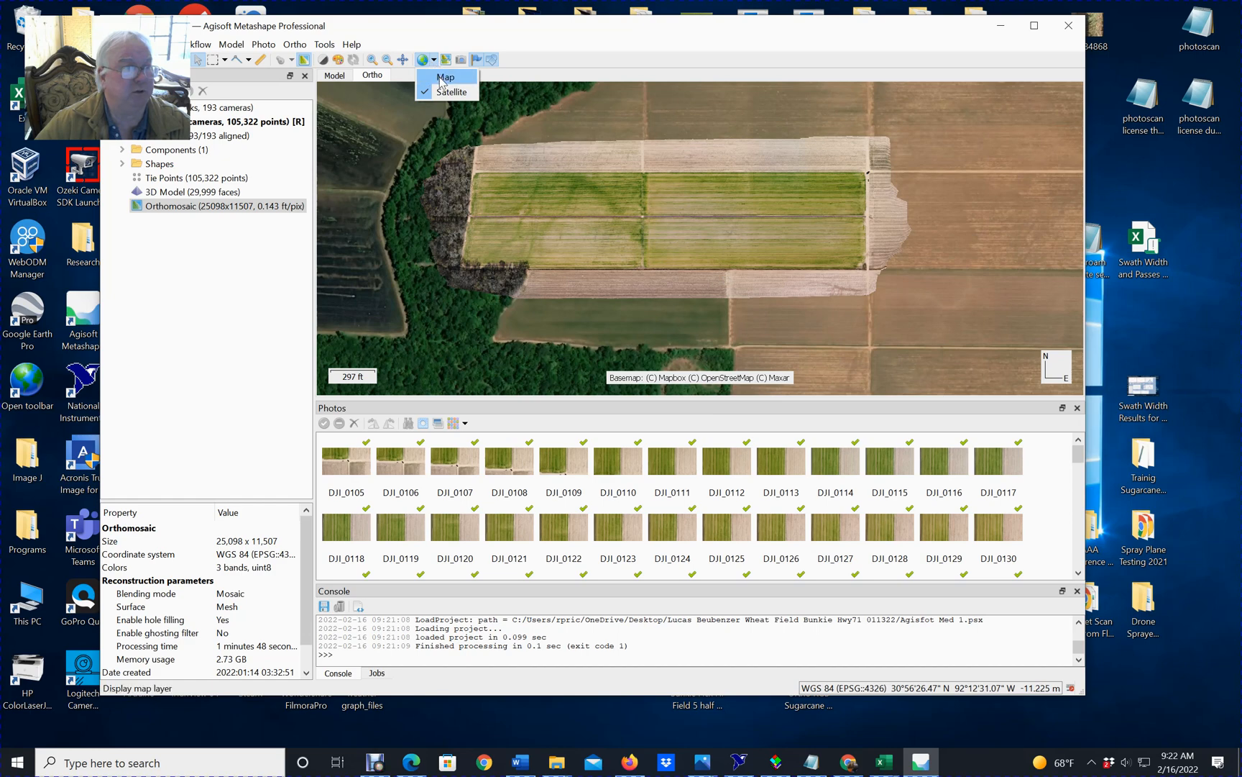
pyautogui.click(444, 78)
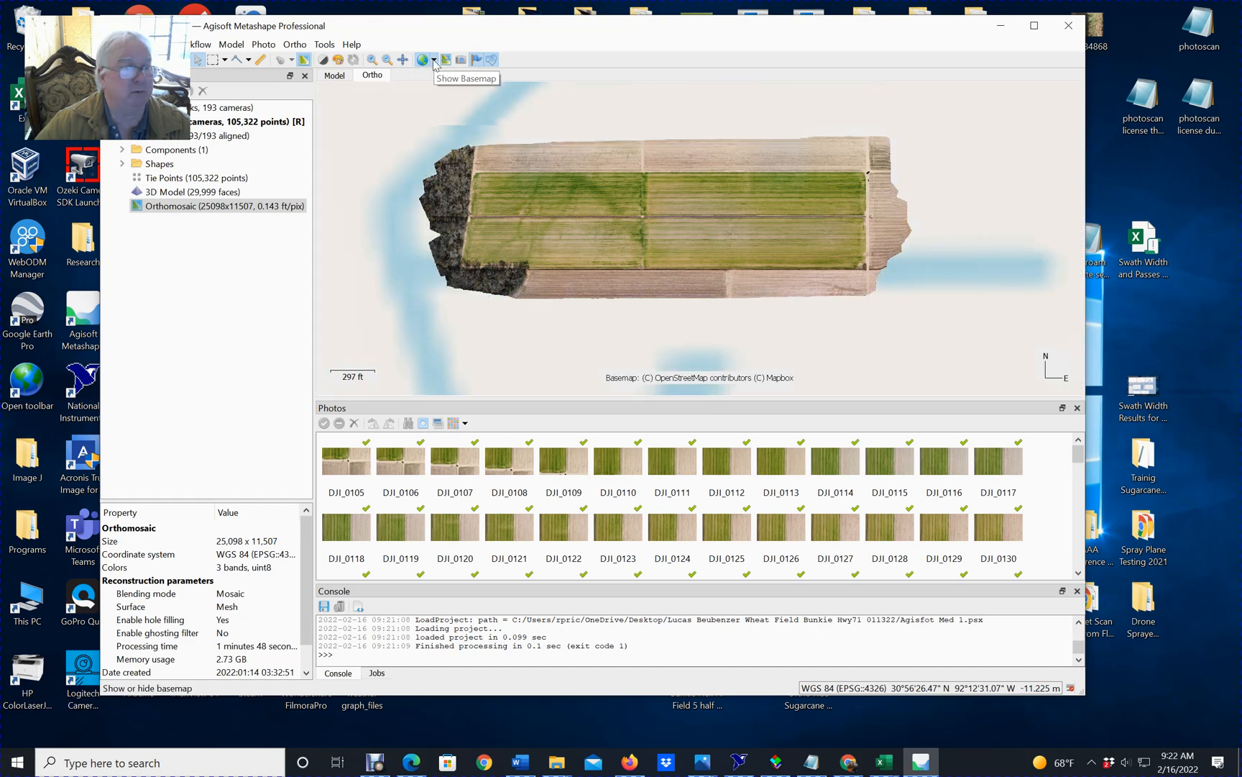
pyautogui.click(434, 60)
pyautogui.click(449, 93)
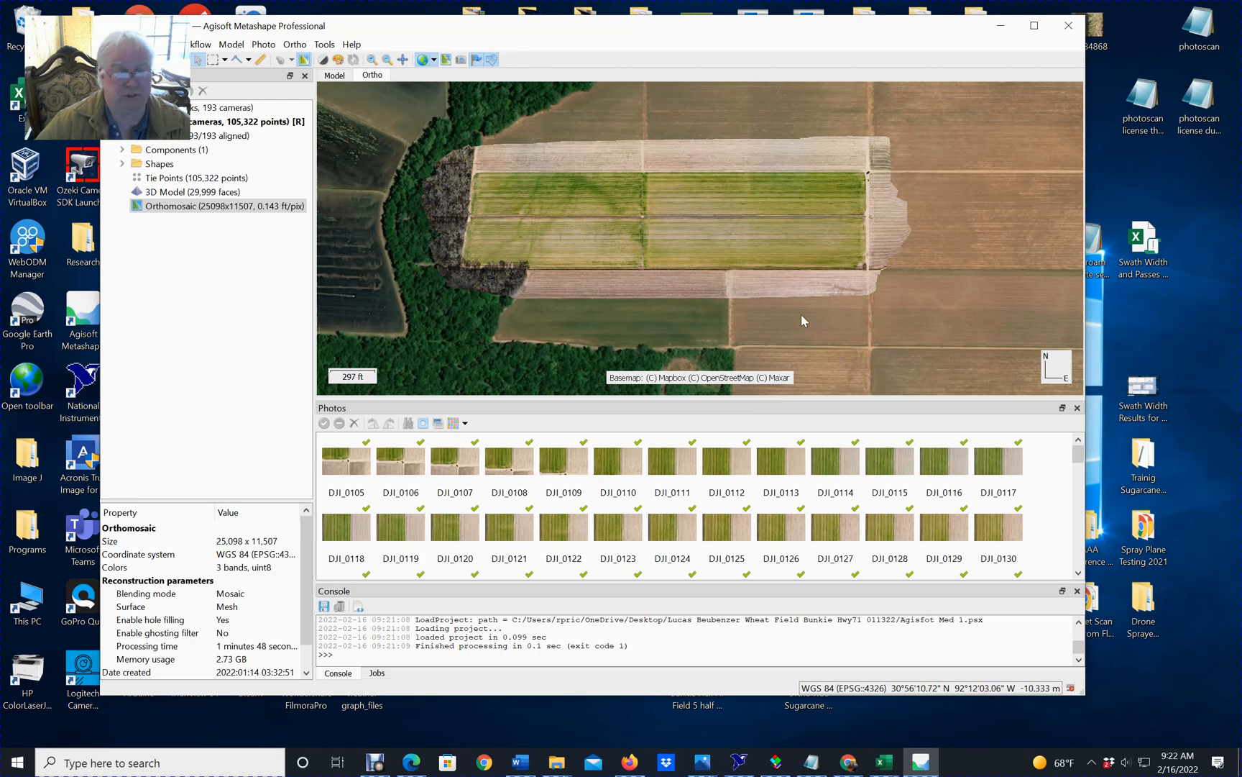
pyautogui.scroll(2, 749, 271)
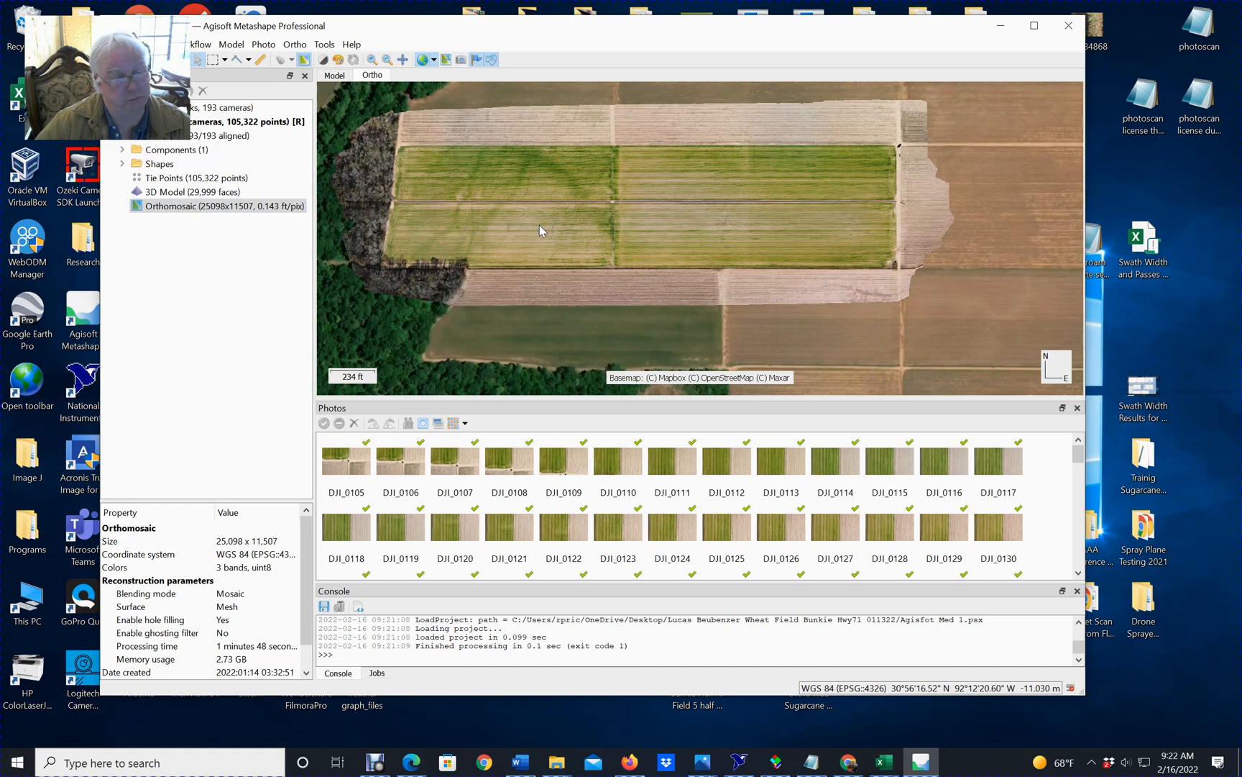
pyautogui.rightClick(244, 210)
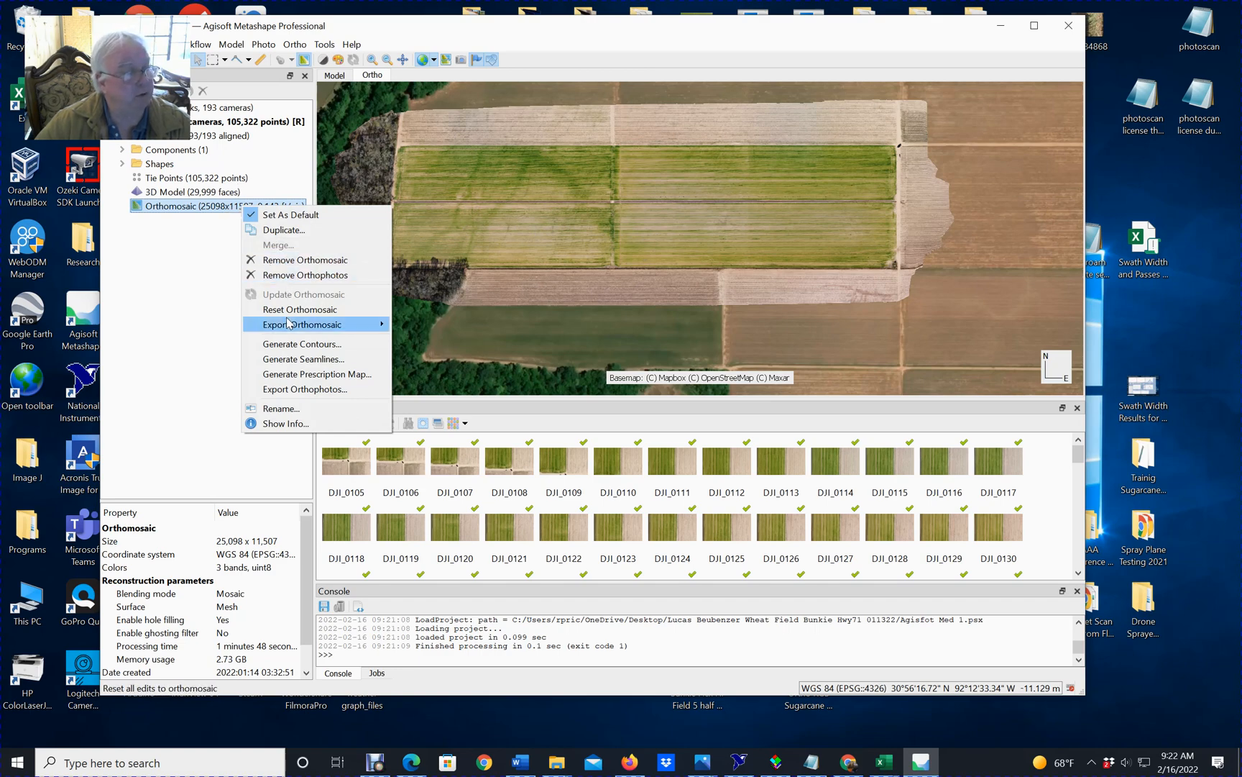
pyautogui.click(322, 374)
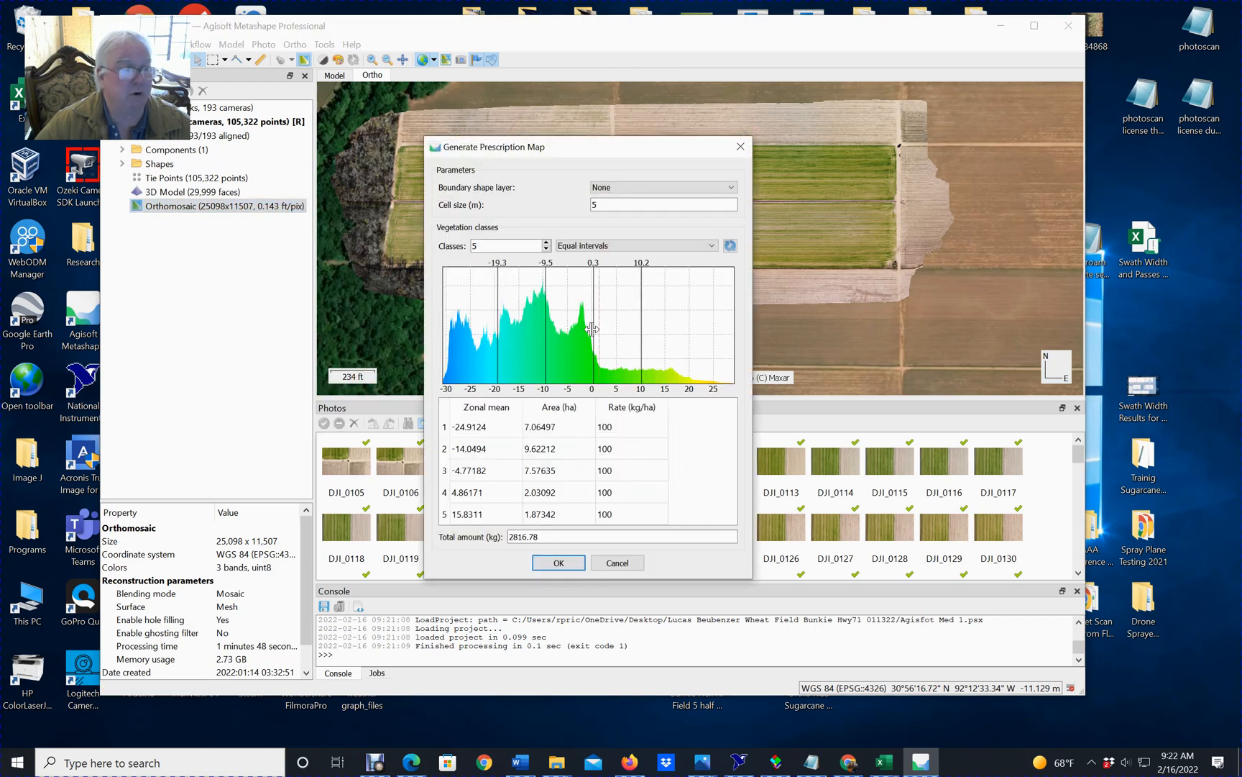
pyautogui.click(616, 562)
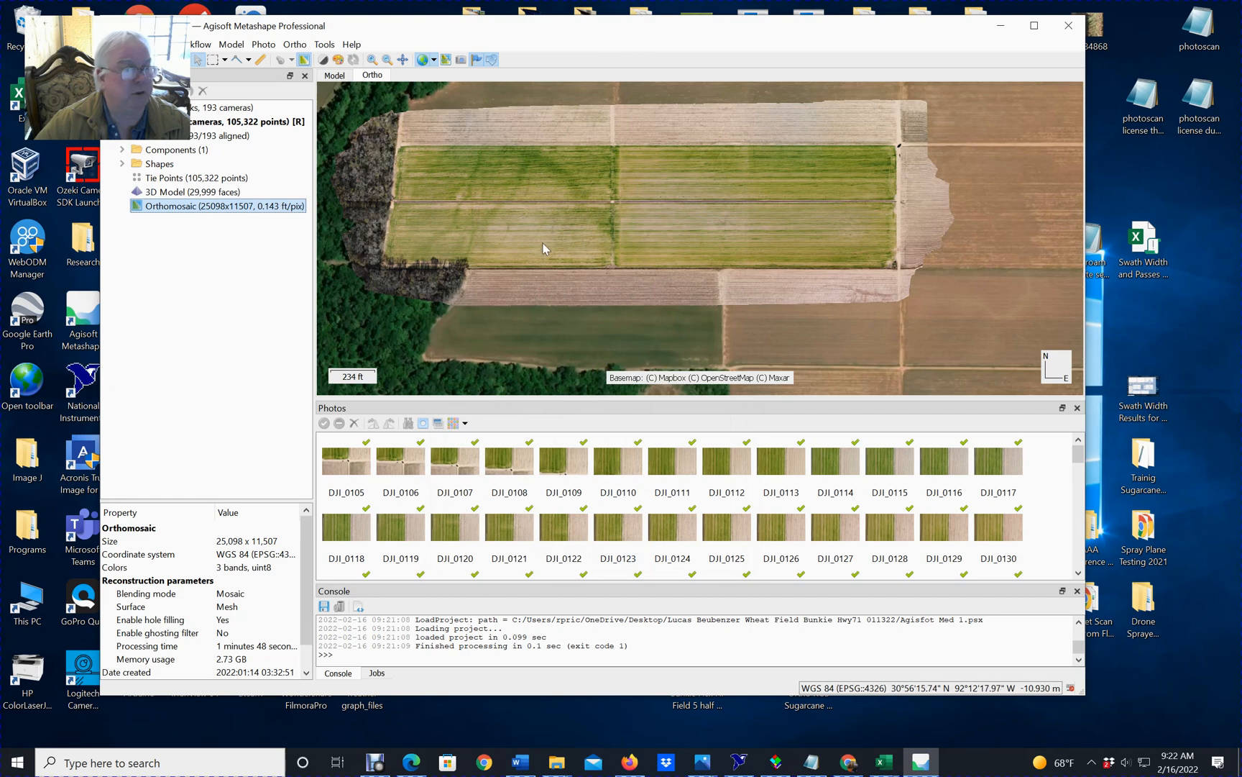
pyautogui.rightClick(244, 210)
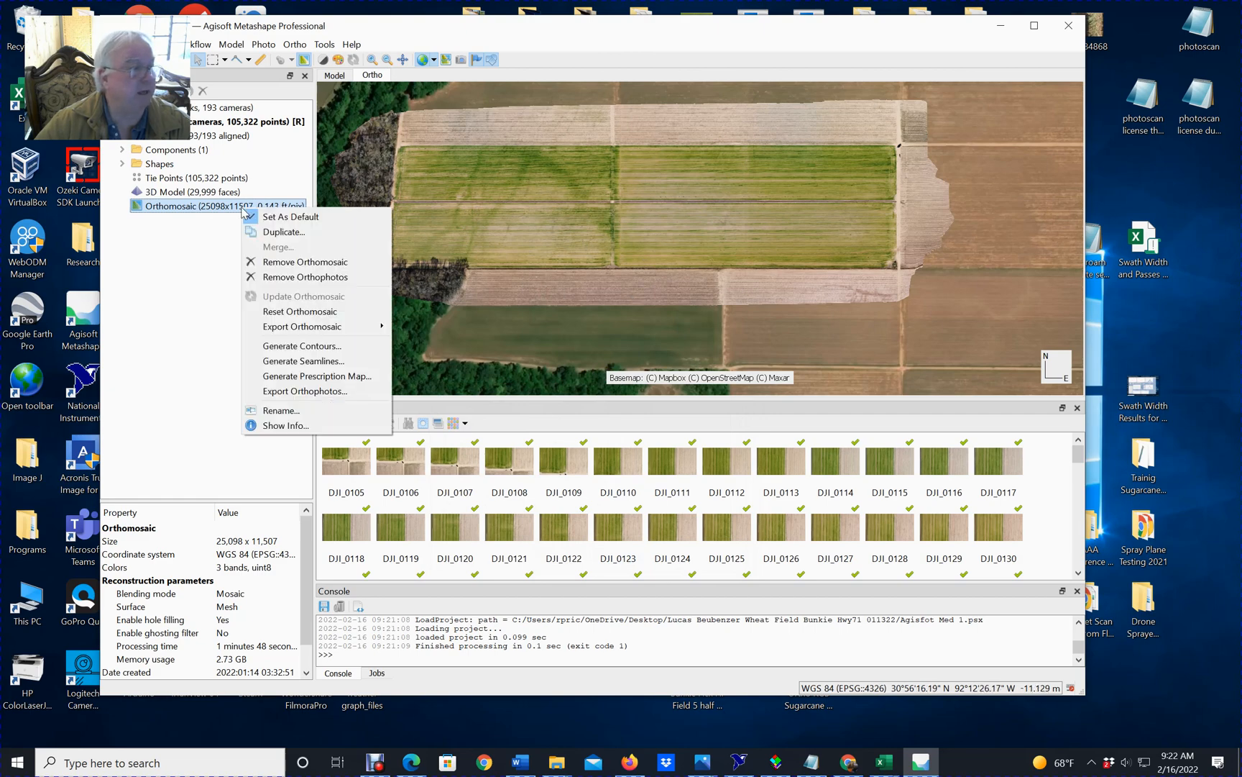
# Open the Raster Calculator for the orthomosaic, keep the field in view, and review the CIR calibration histograms and transform settings.
pyautogui.click(341, 59)
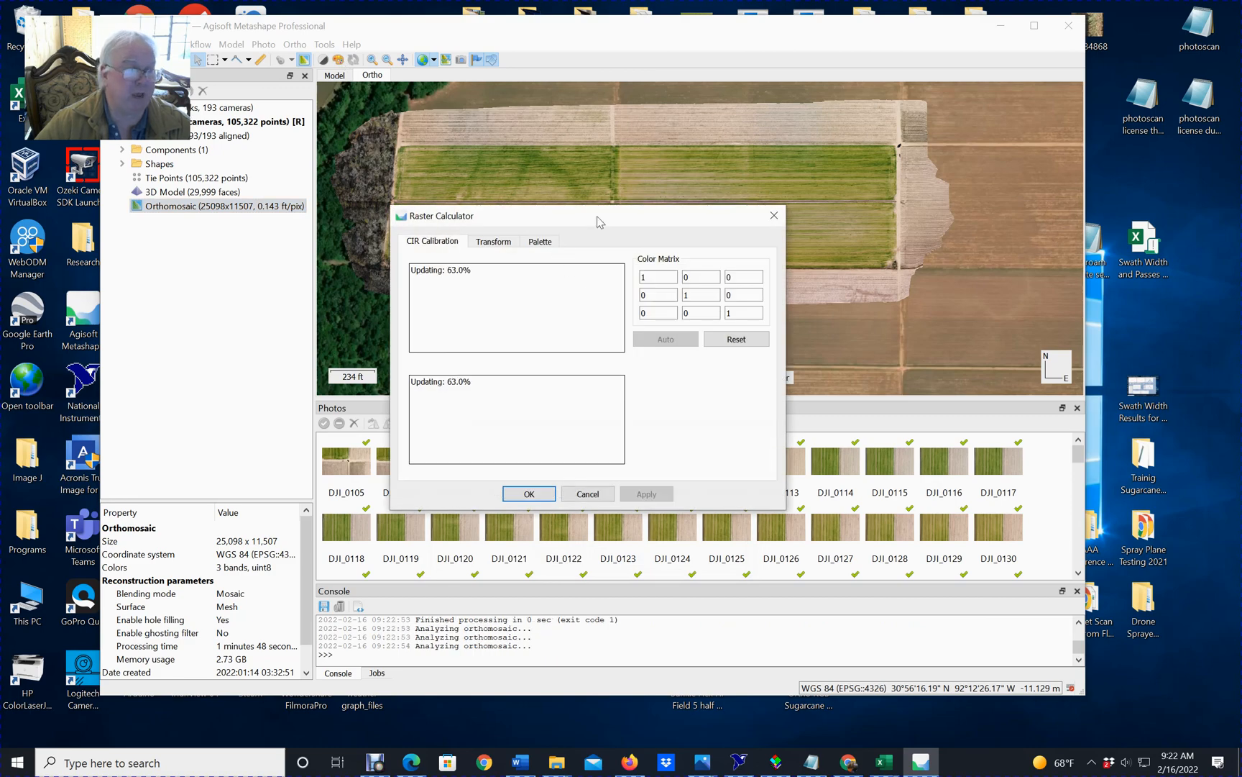
pyautogui.moveTo(620, 215); pyautogui.dragTo(625, 229)
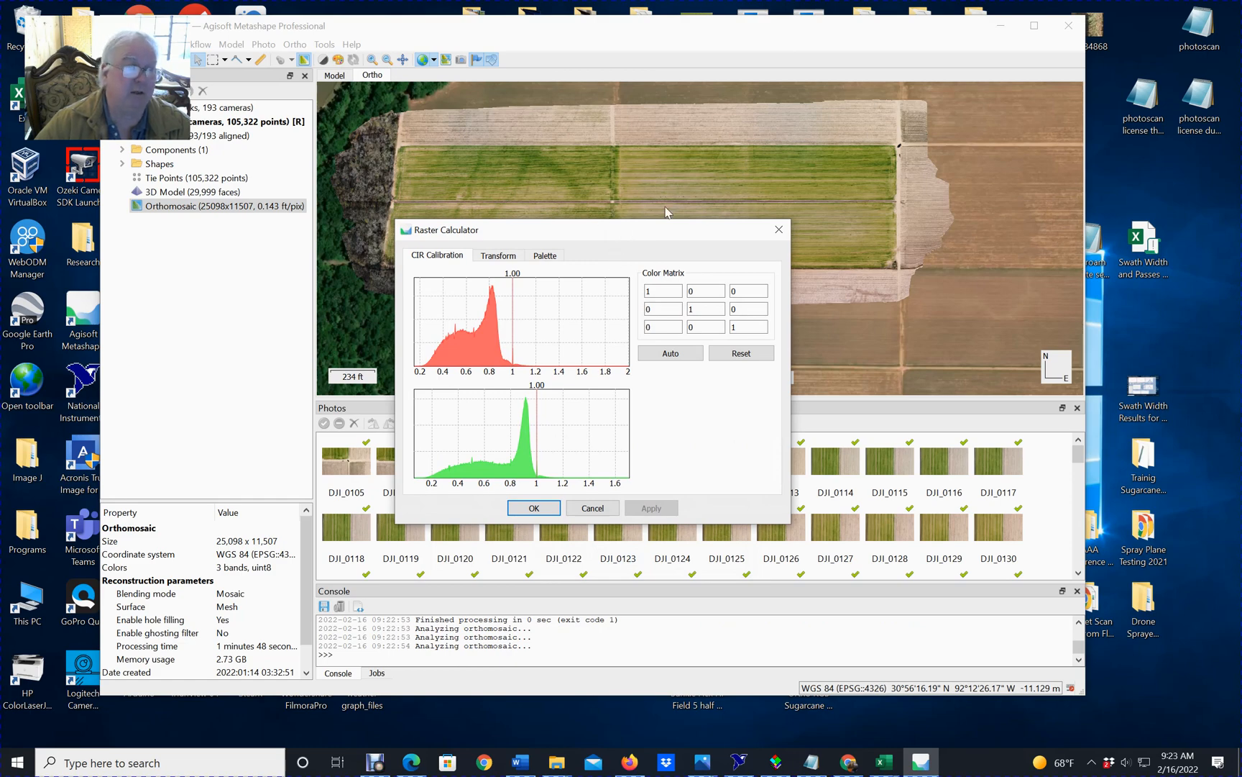
pyautogui.moveTo(660, 233); pyautogui.dragTo(657, 283)
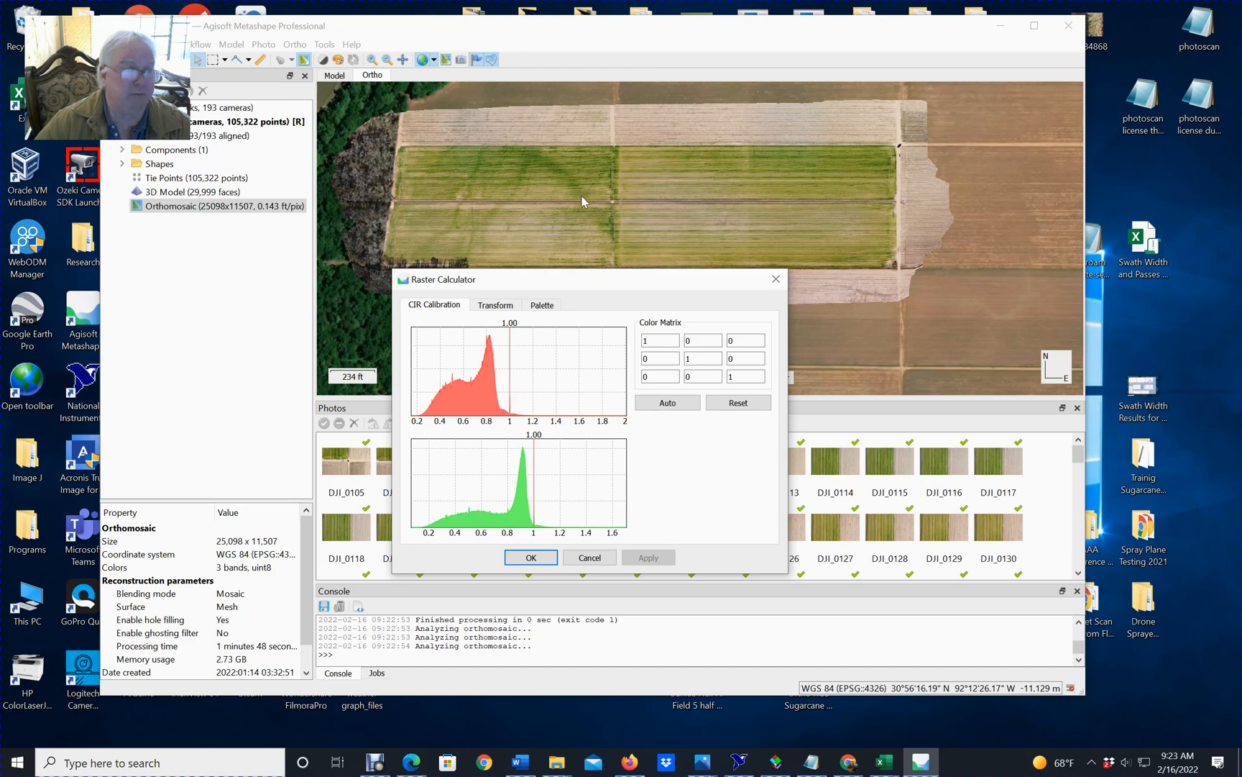
pyautogui.moveTo(593, 279); pyautogui.dragTo(591, 296)
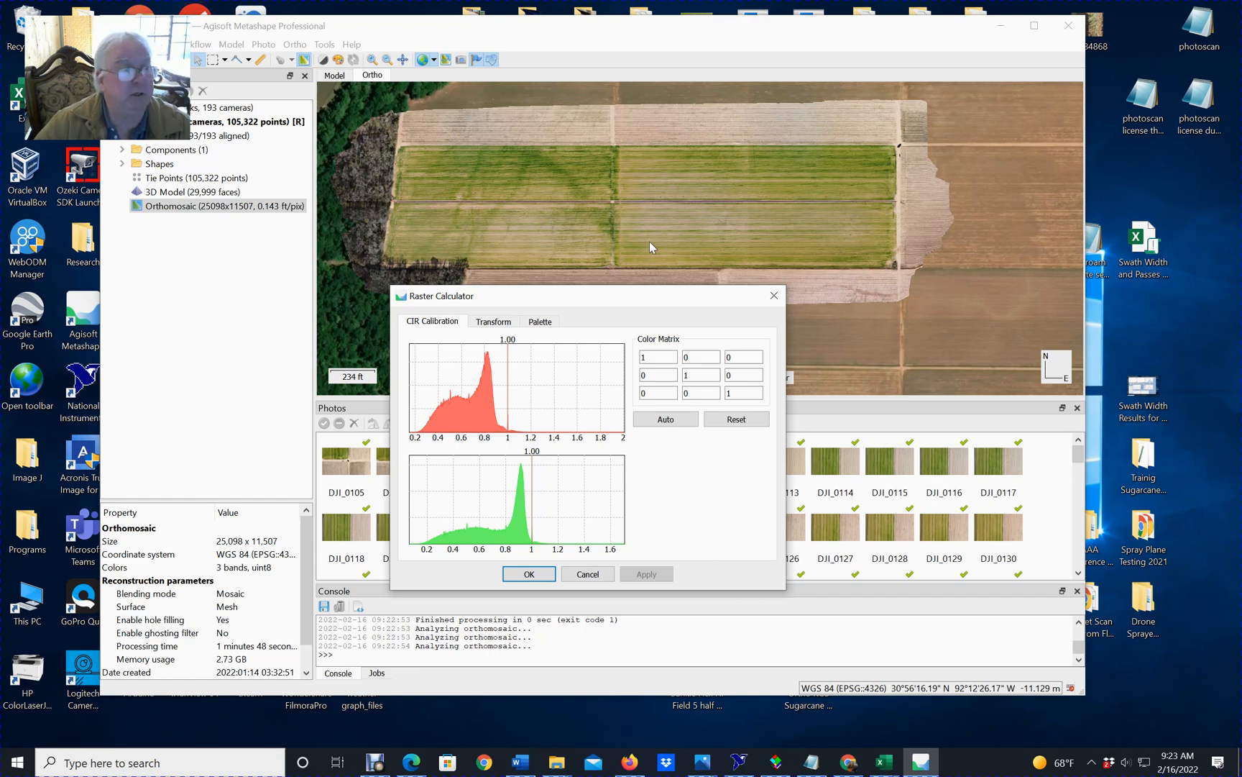
pyautogui.click(497, 322)
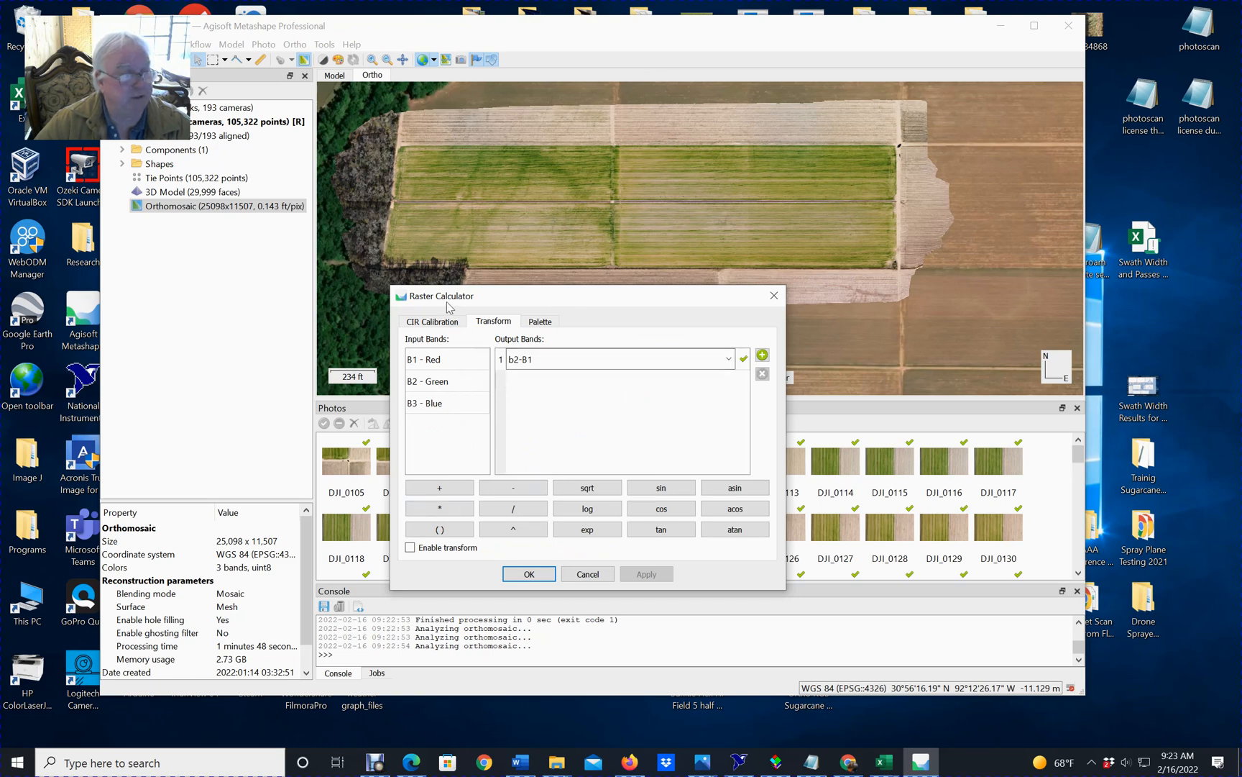
pyautogui.click(455, 323)
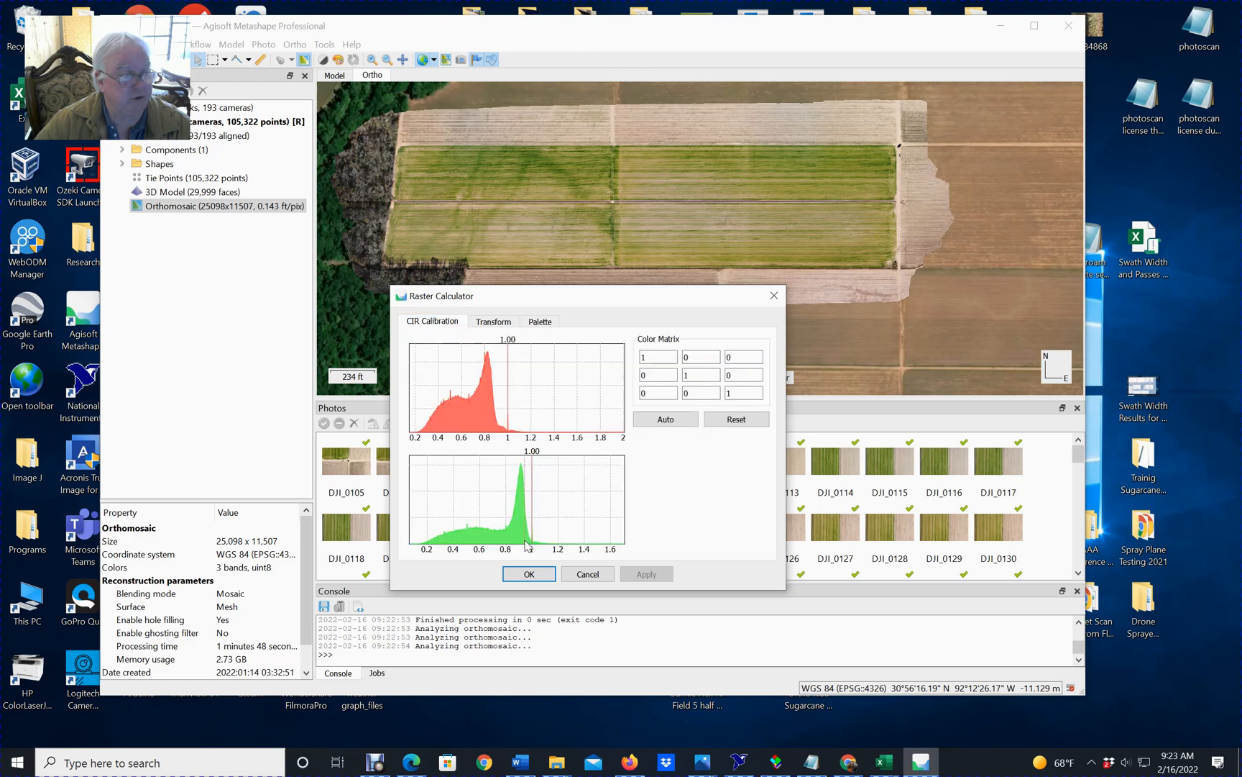
# Clear the output band expression and rebuild it as b2-B1, subtracting the red band from the green band.
pyautogui.click(498, 323)
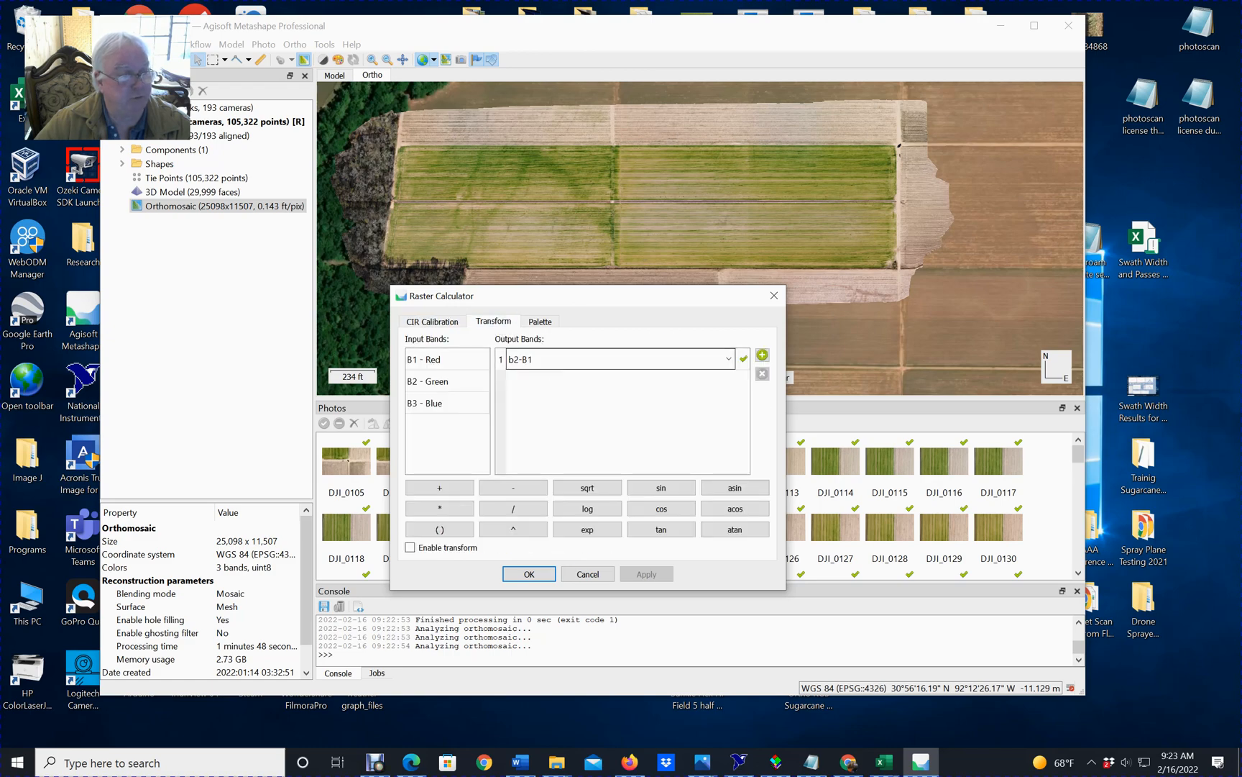
pyautogui.press('BackSpace')
pyautogui.press('BackSpace')
pyautogui.press('BackSpace')
pyautogui.press('BackSpace')
pyautogui.press('BackSpace')
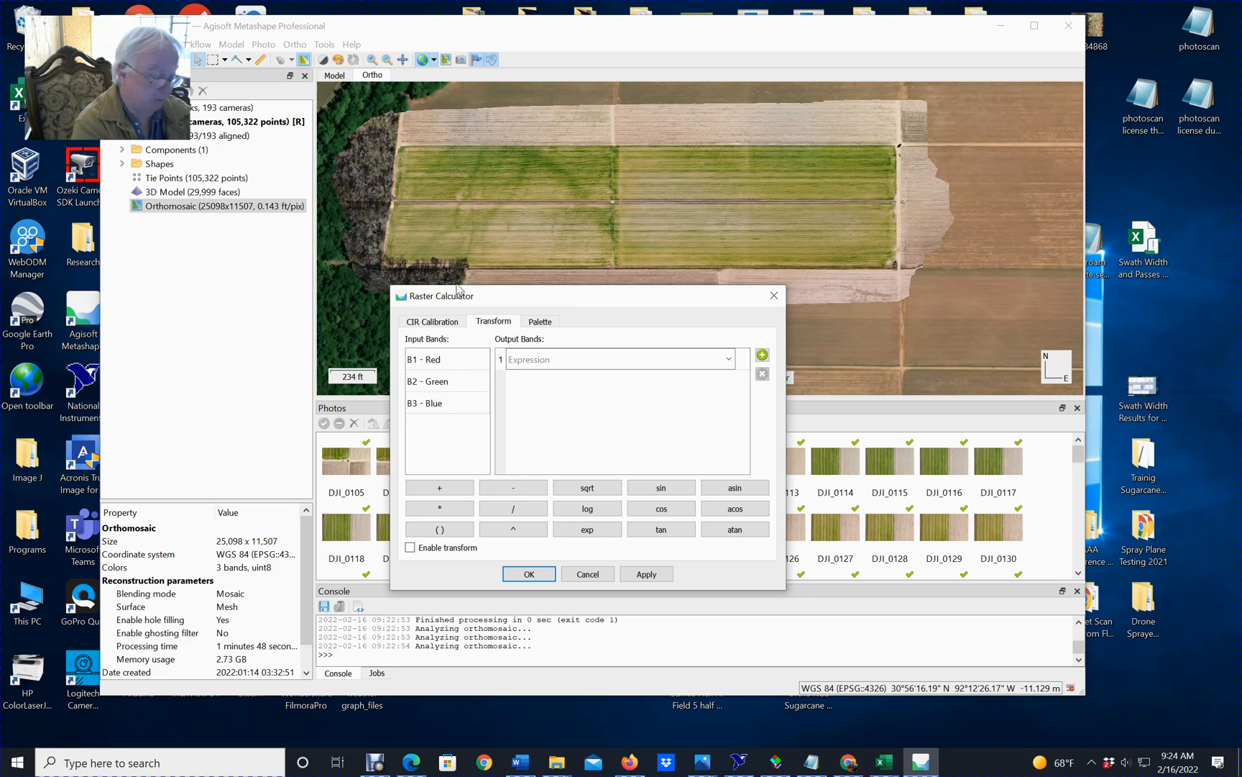
pyautogui.write('G')
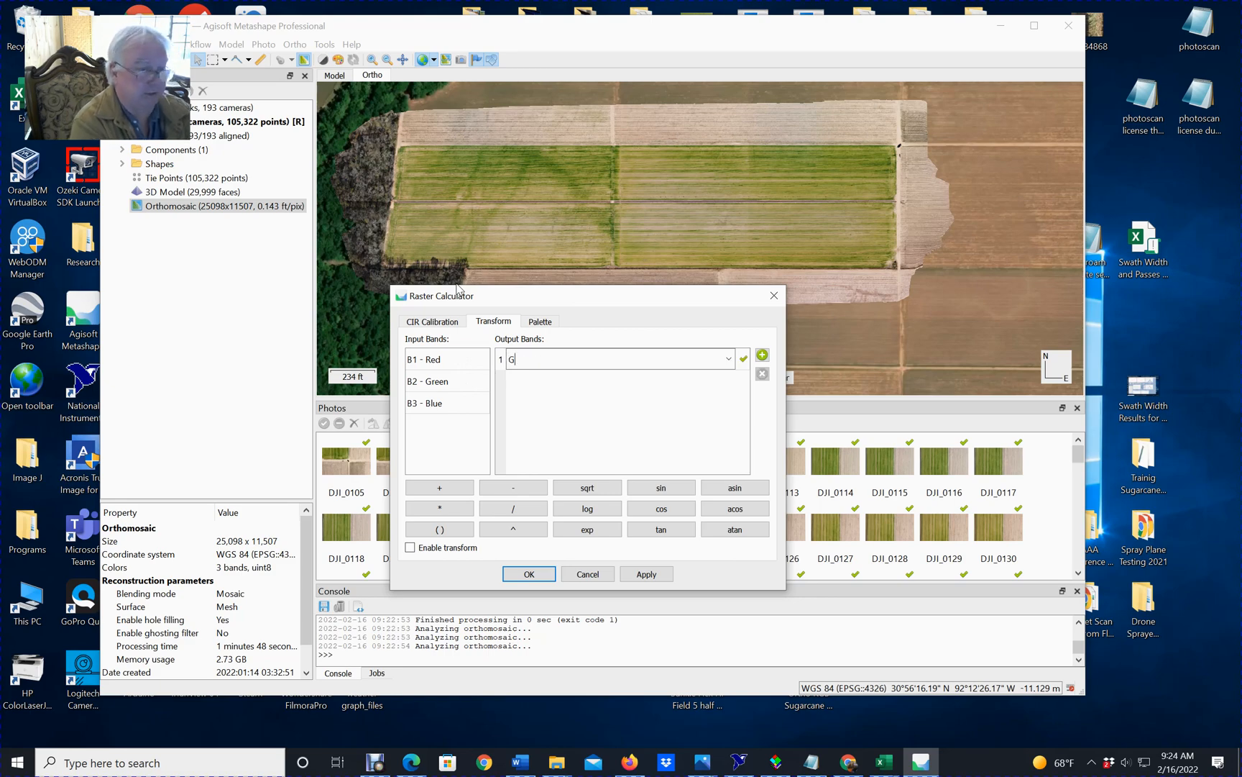
pyautogui.press('BackSpace')
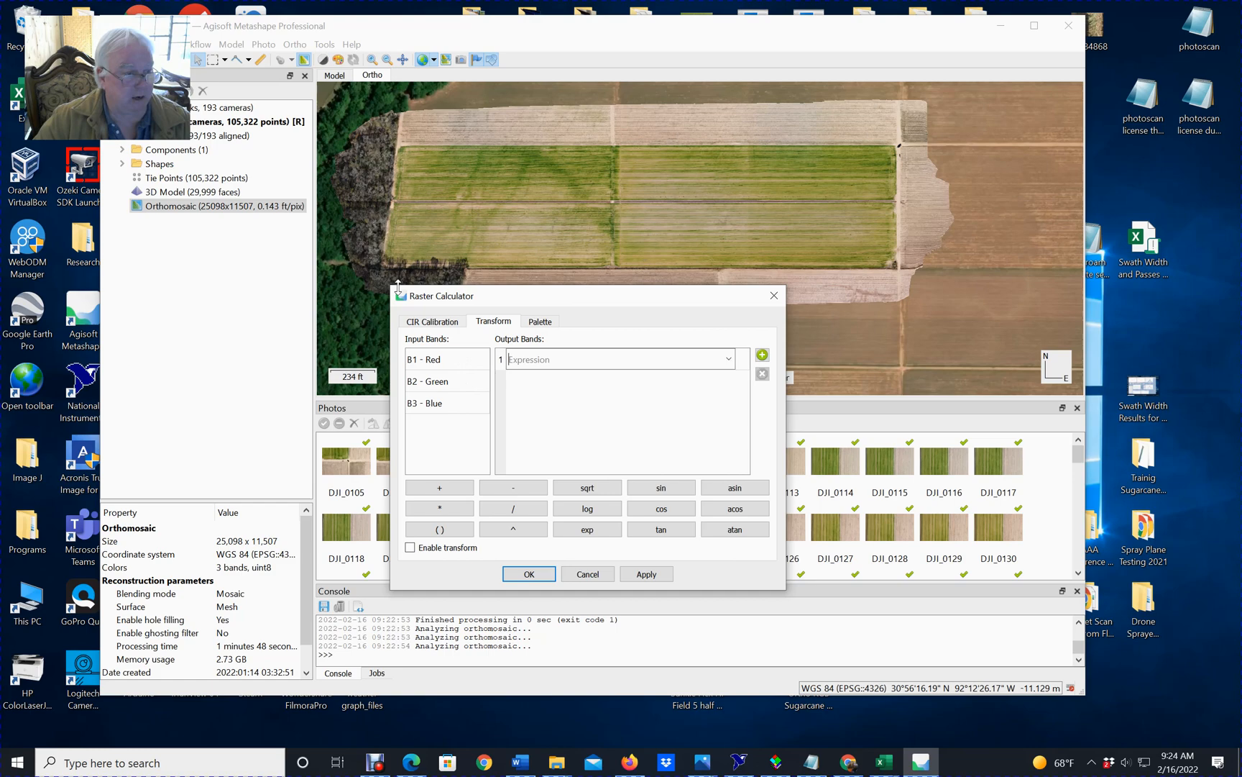
pyautogui.doubleClick(447, 382)
pyautogui.click(513, 488)
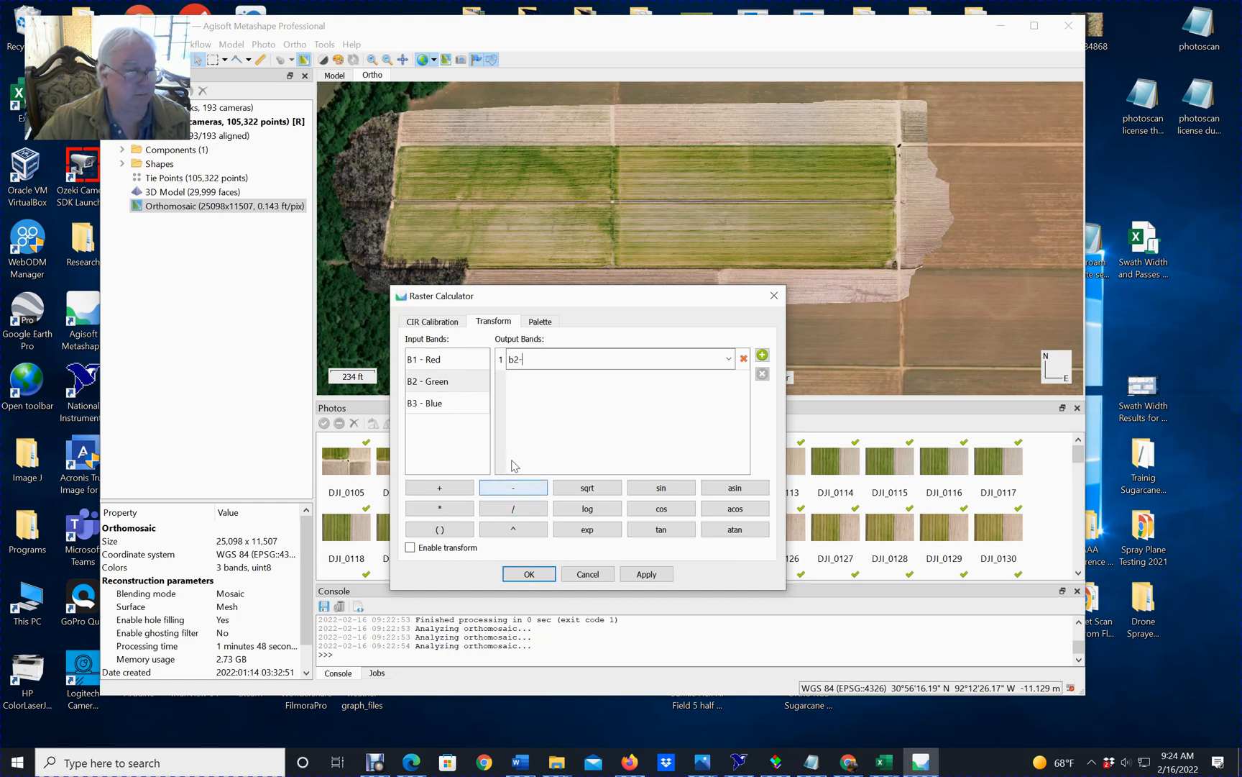
pyautogui.doubleClick(447, 360)
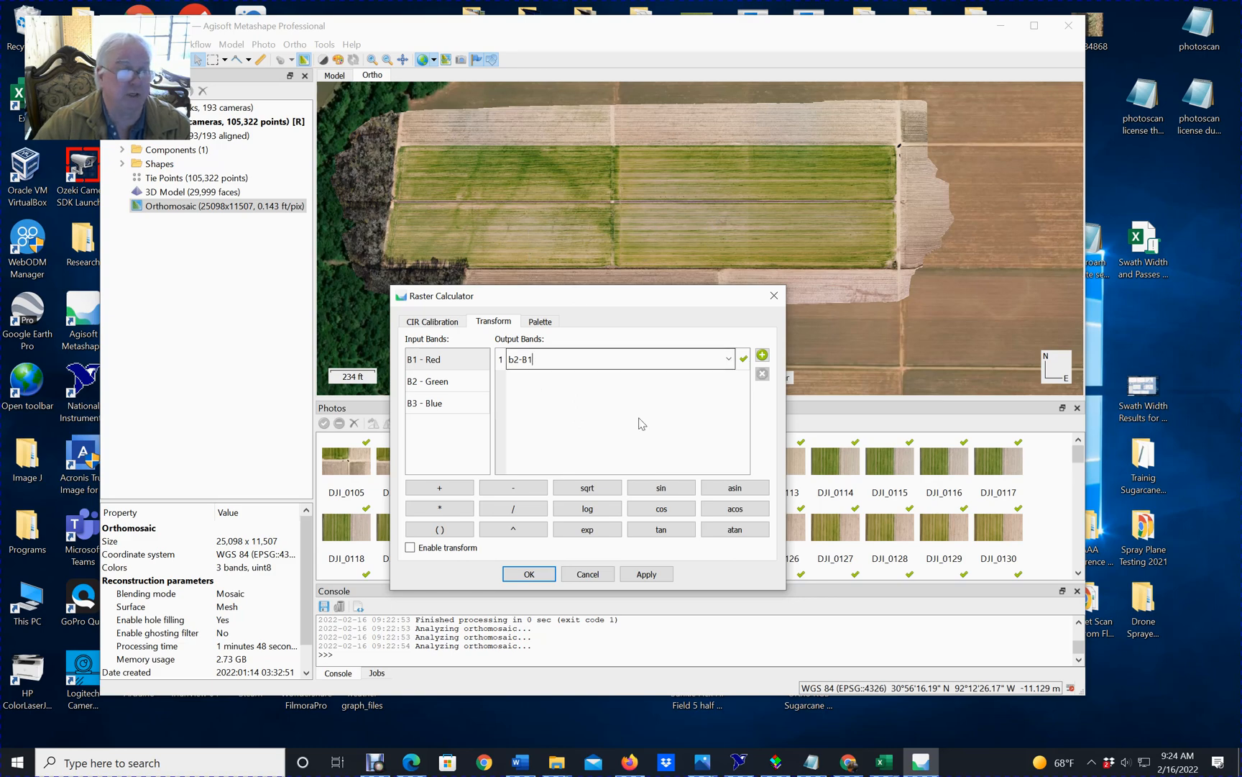
# Enable the band transform and apply it to the orthomosaic.
pyautogui.click(651, 573)
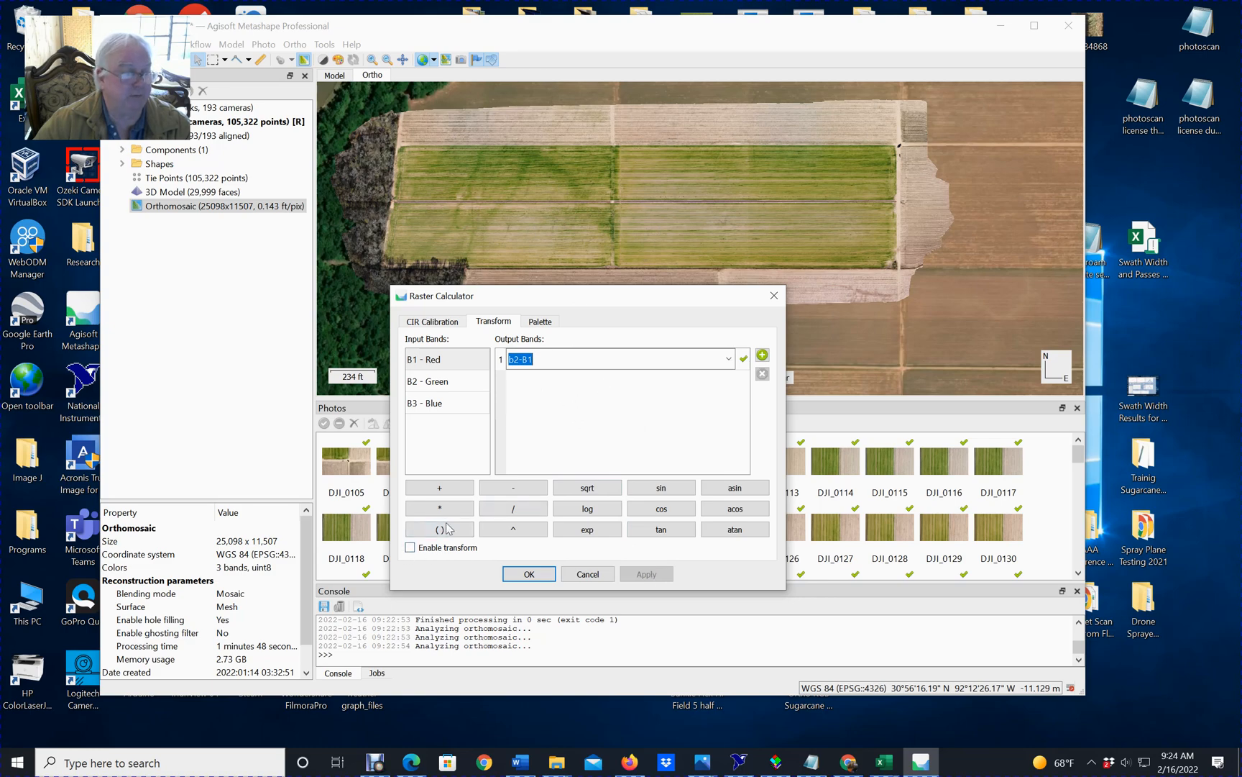
pyautogui.click(410, 548)
pyautogui.click(645, 574)
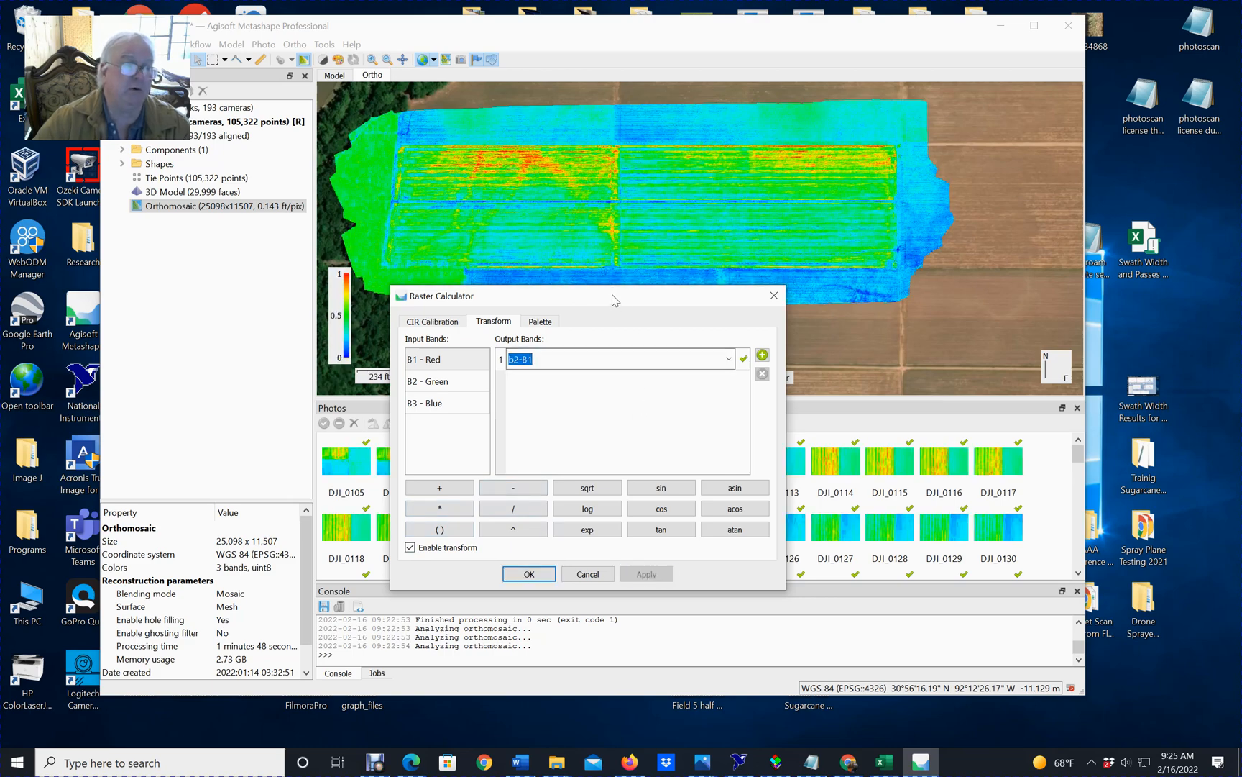
# Fit the Heat palette's value range for output band B1 automatically, keeping the field visible beside the dialog.
pyautogui.moveTo(616, 296); pyautogui.dragTo(612, 341)
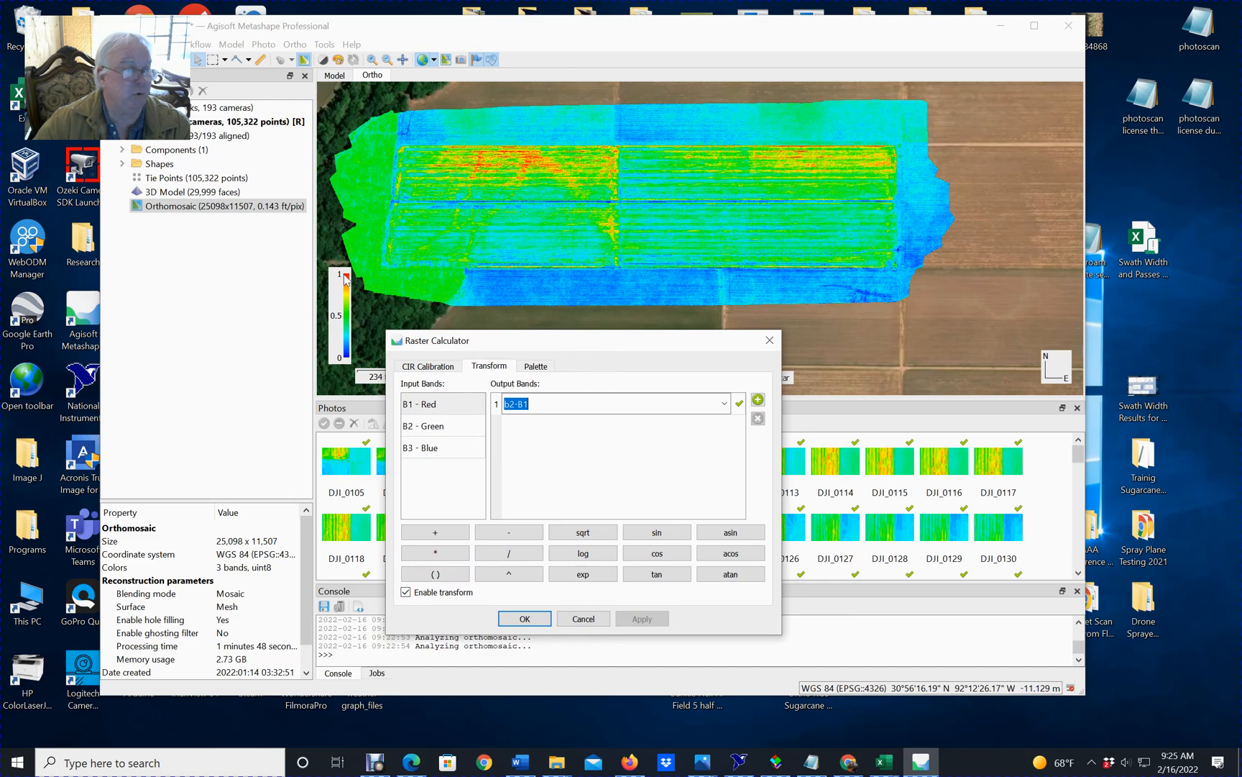
pyautogui.click(537, 366)
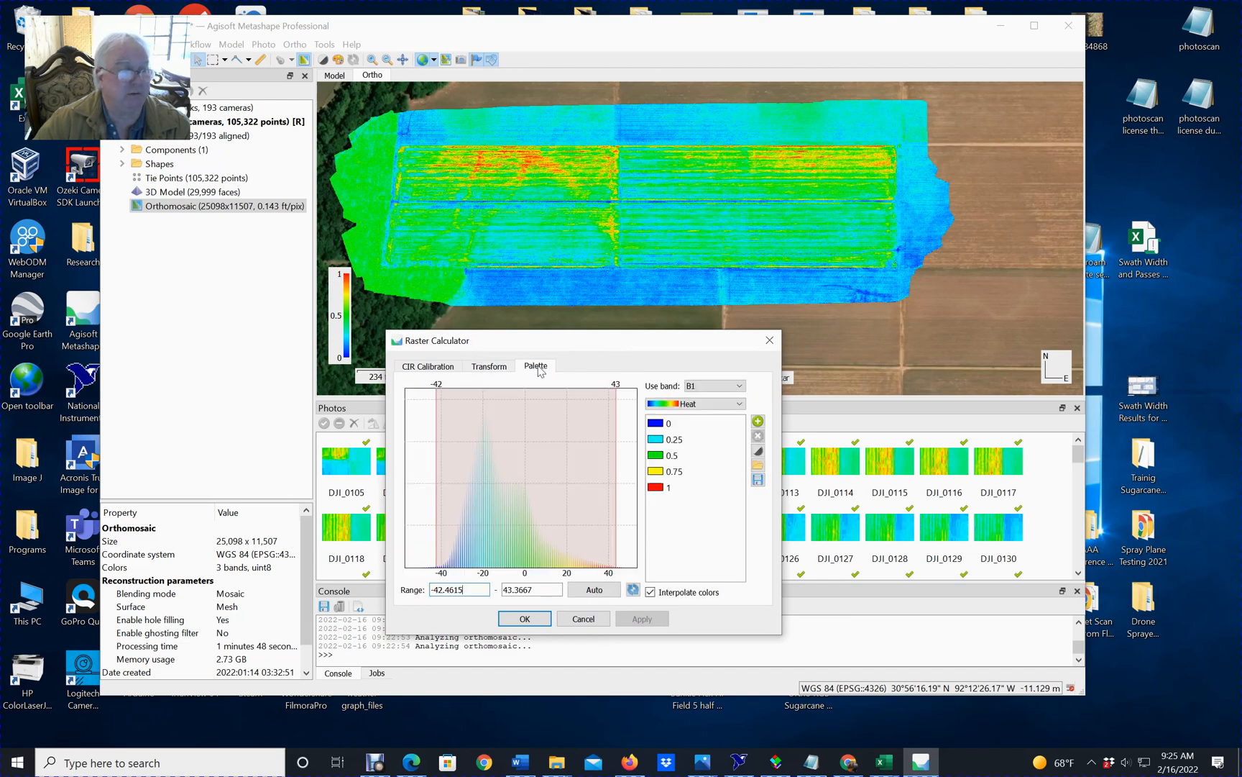
pyautogui.click(608, 592)
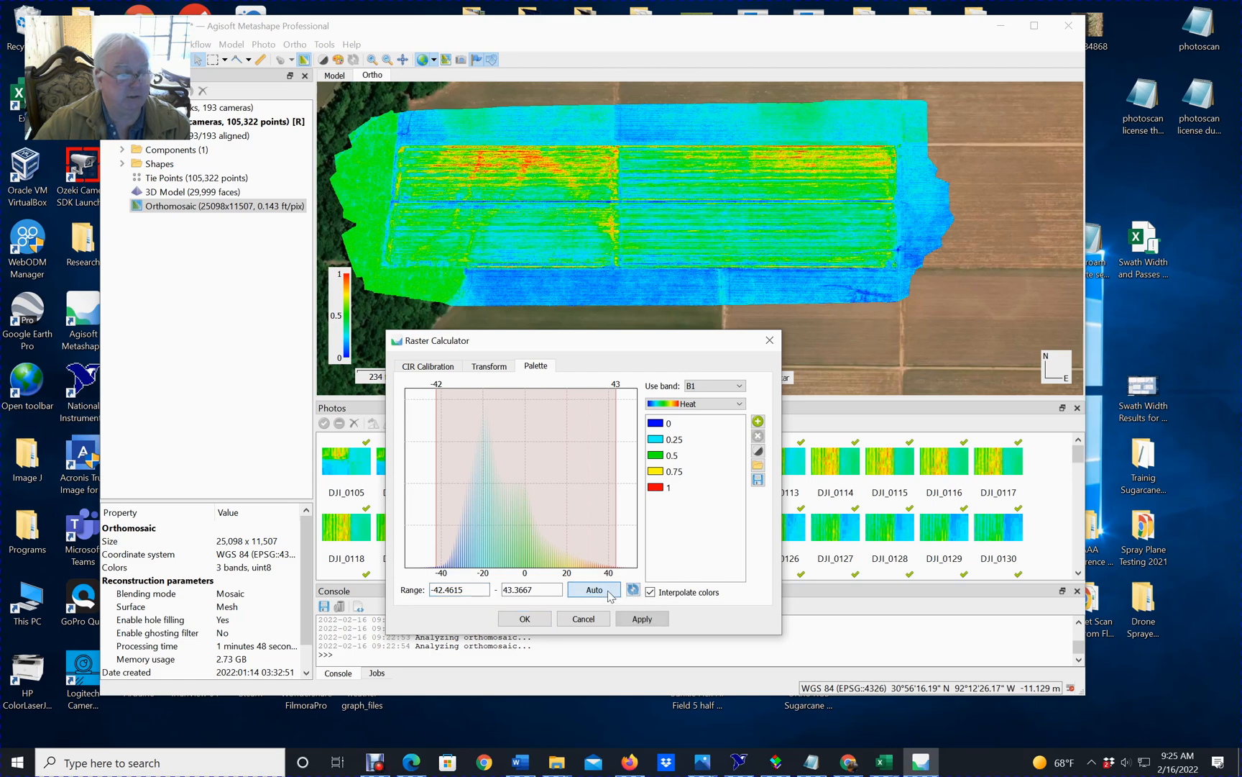
# Compare palettes on the orthomosaic by applying NDVI and returning to Heat.
pyautogui.click(708, 404)
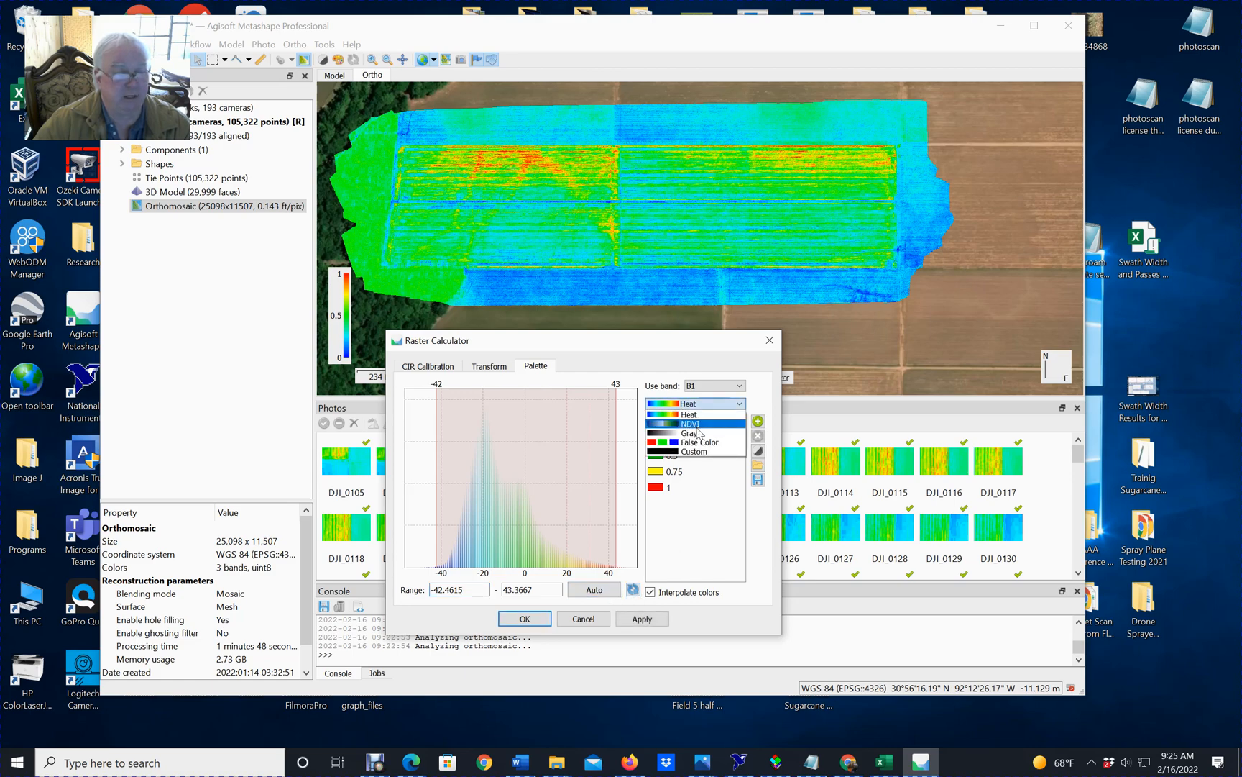
pyautogui.click(698, 432)
pyautogui.click(642, 619)
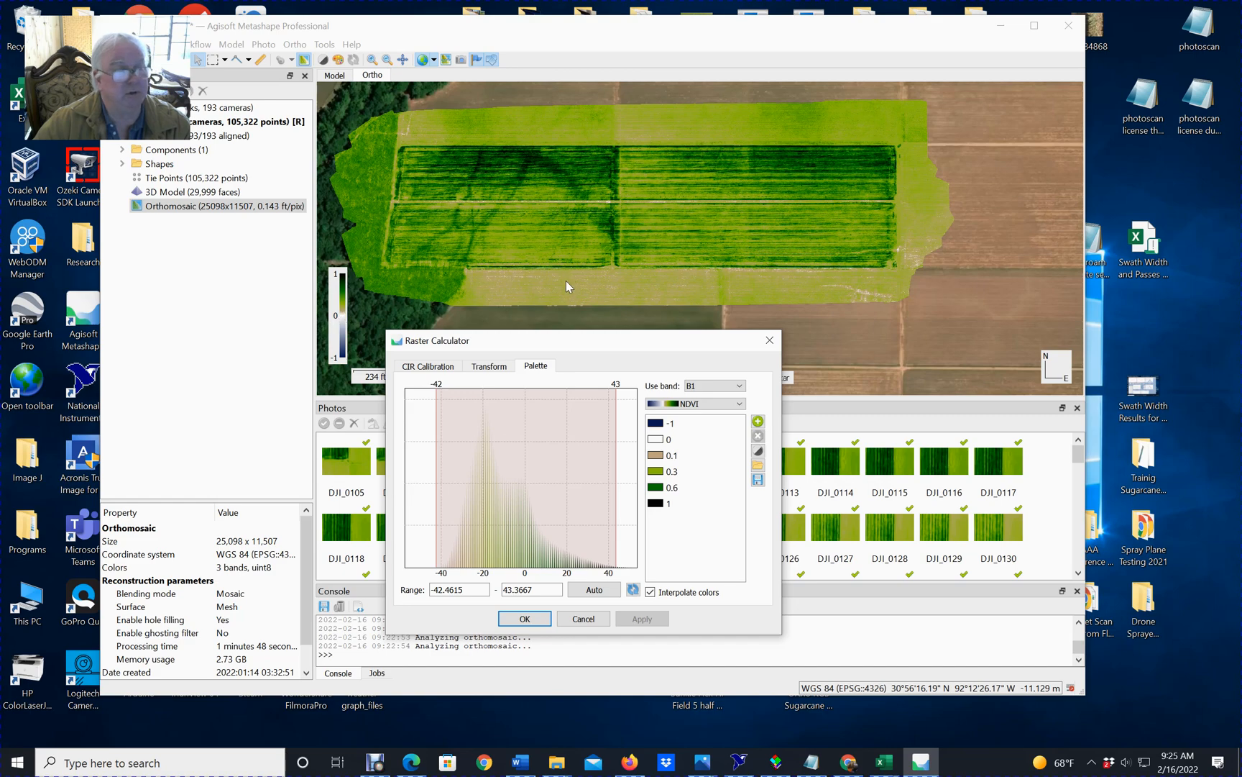
pyautogui.click(705, 404)
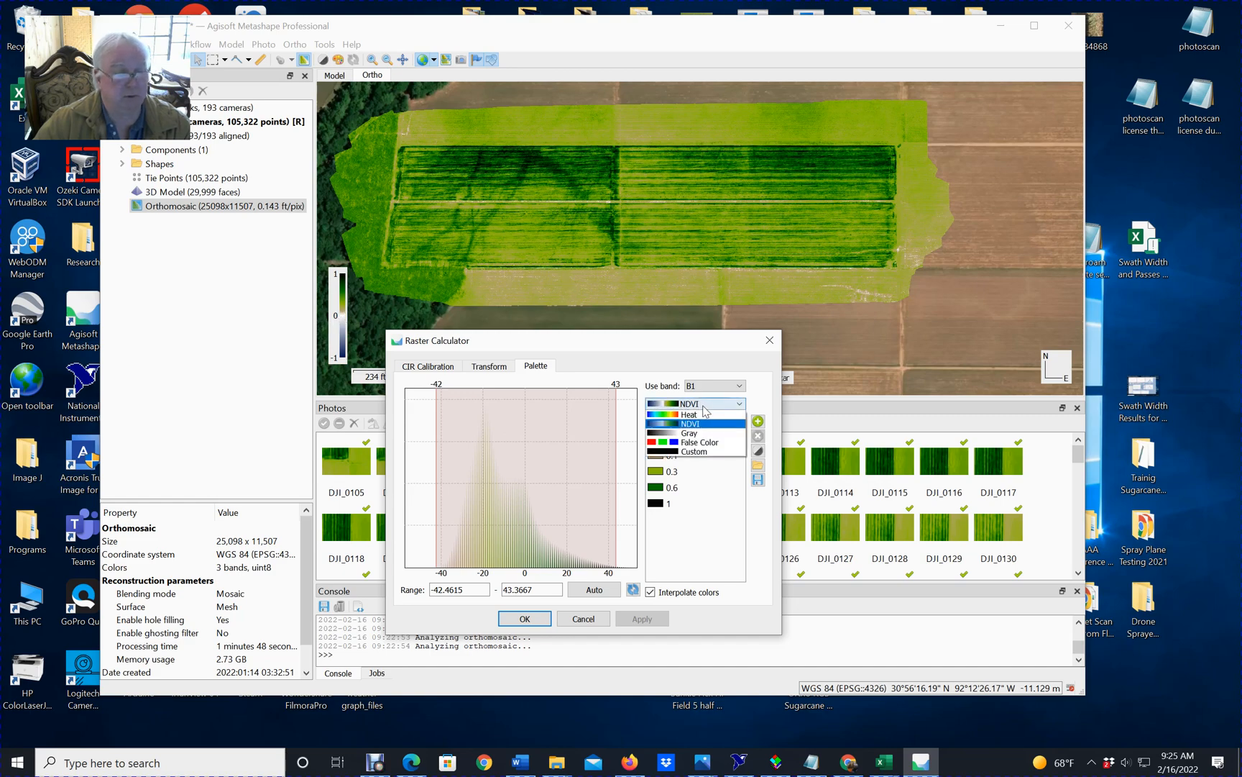
pyautogui.click(697, 423)
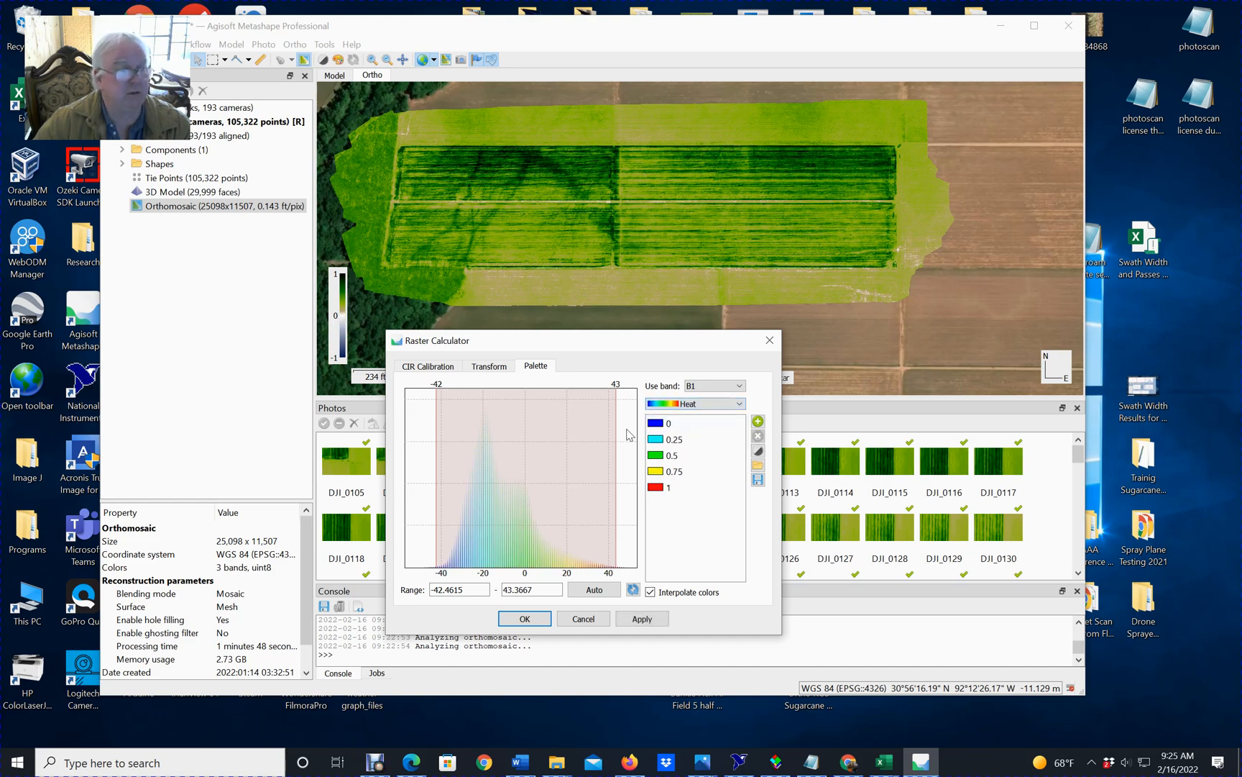
pyautogui.click(642, 618)
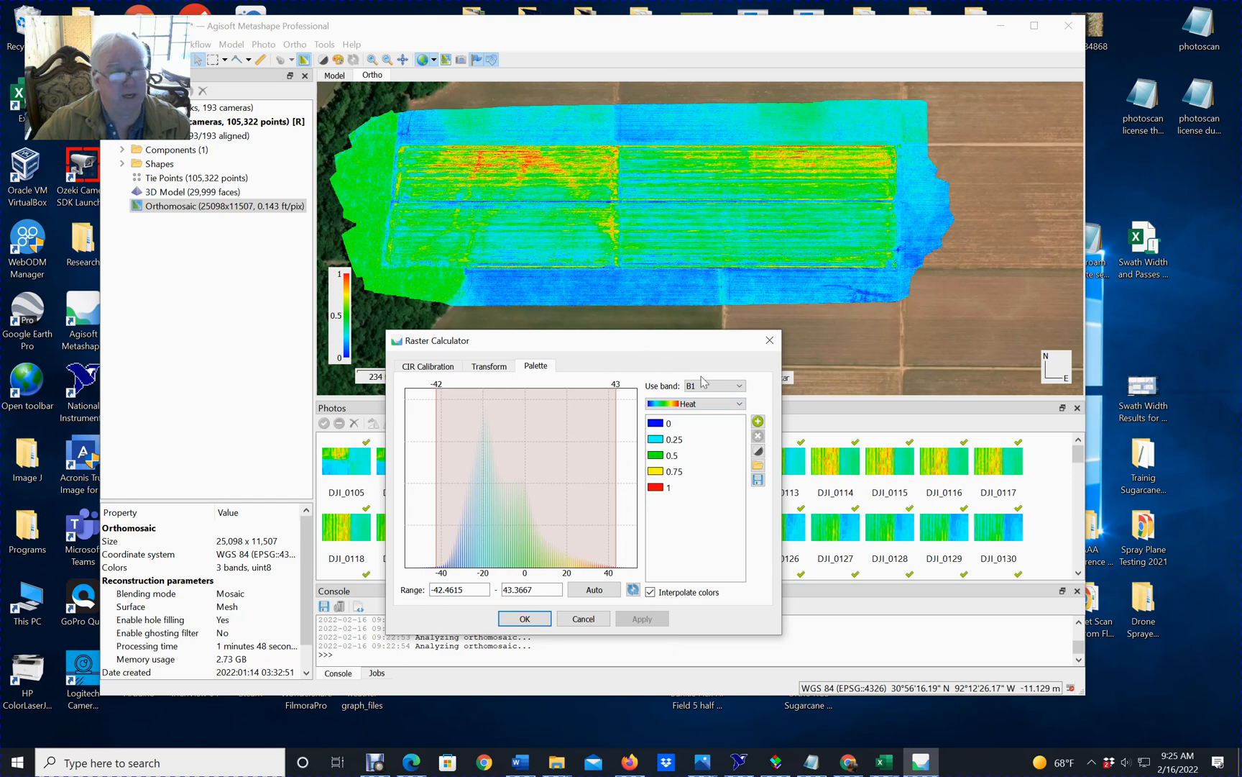
# Apply the NDVI palette to output band B1 and accept the Raster Calculator settings.
pyautogui.click(708, 403)
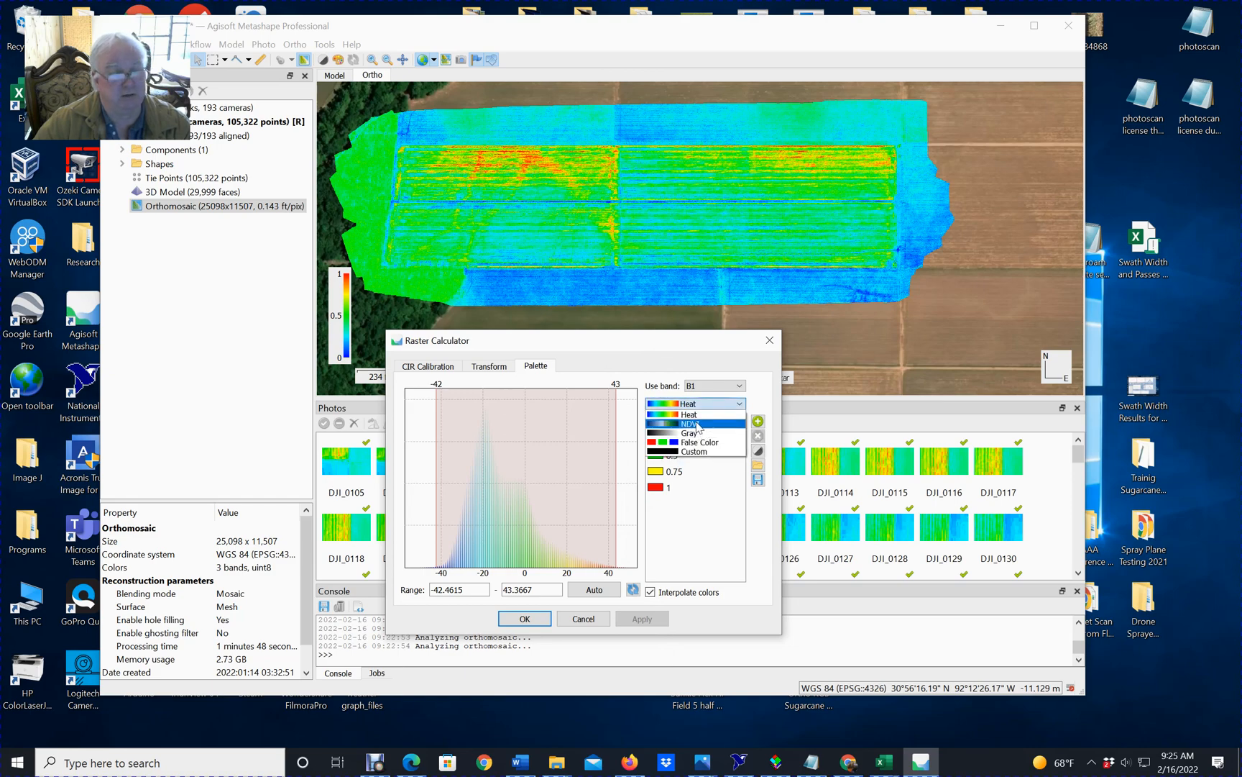
pyautogui.click(697, 424)
pyautogui.click(642, 620)
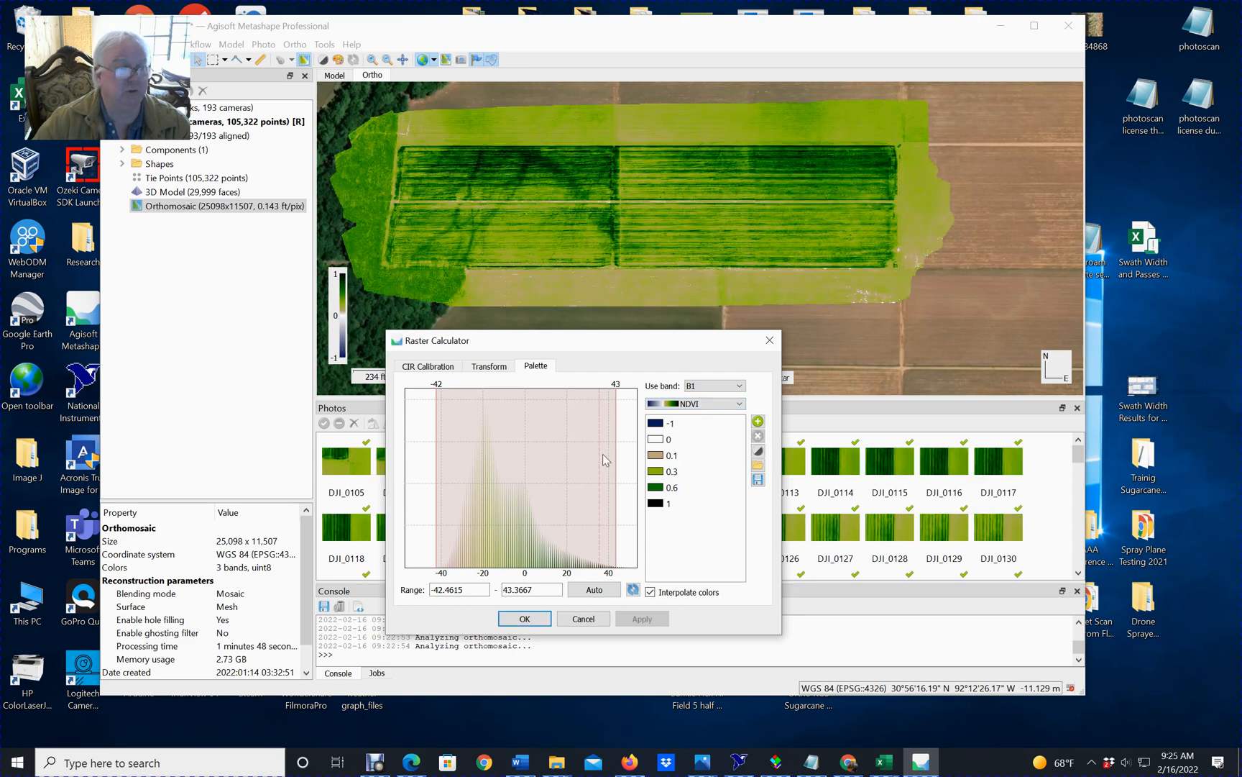
pyautogui.click(524, 618)
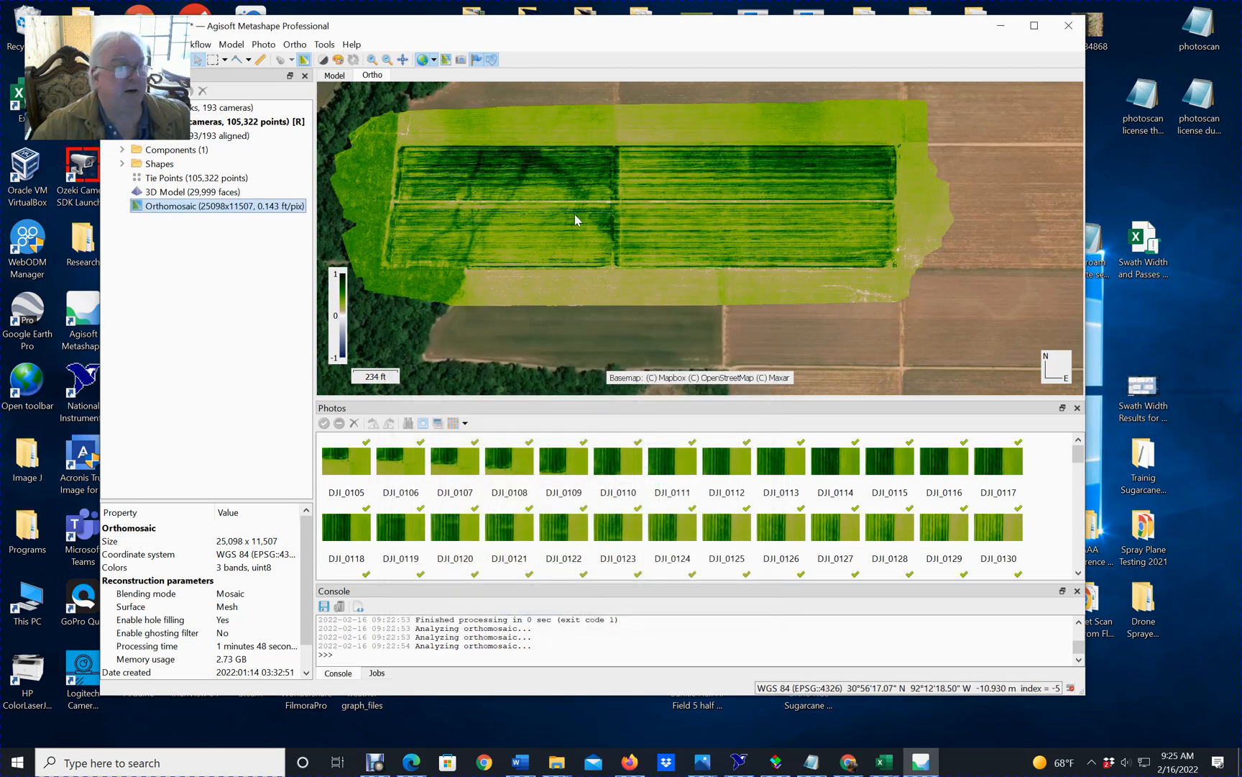
# Set up a prescription map from the orthomosaic with 5 vegetation classes and a cell size of 10 m.
pyautogui.rightClick(253, 210)
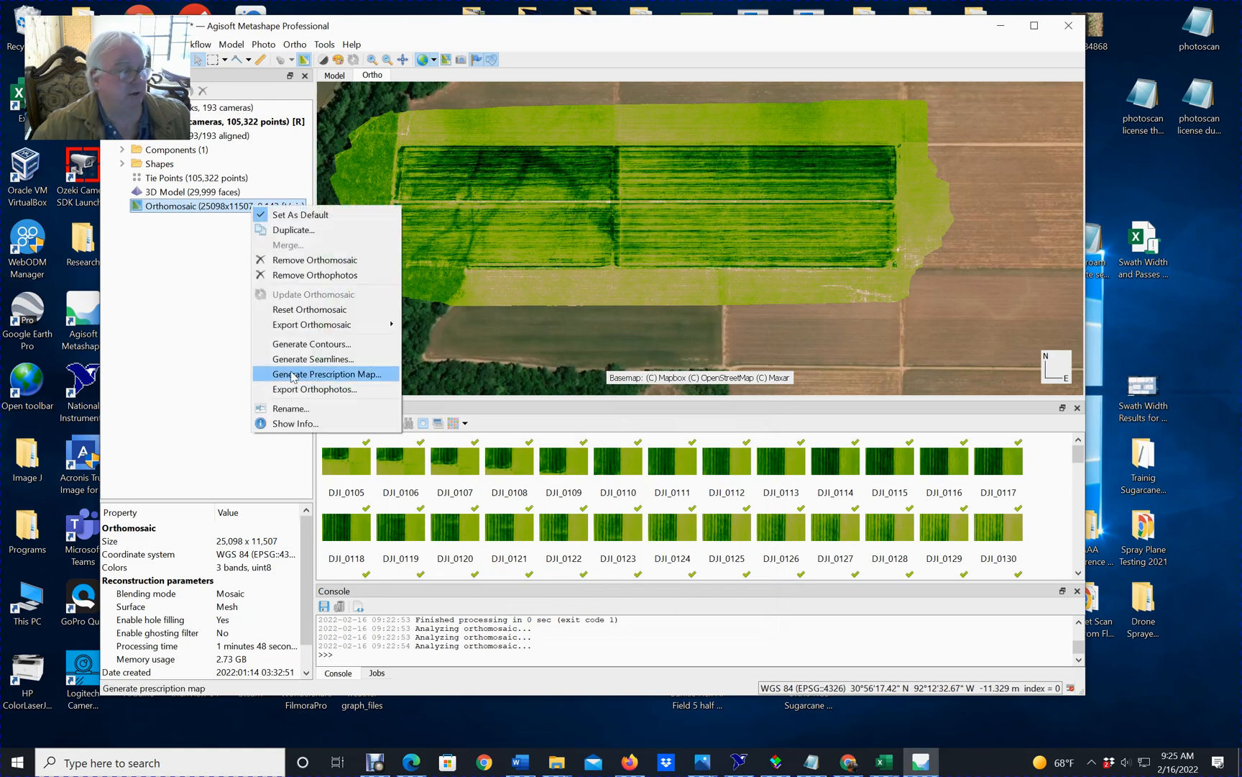
pyautogui.click(321, 373)
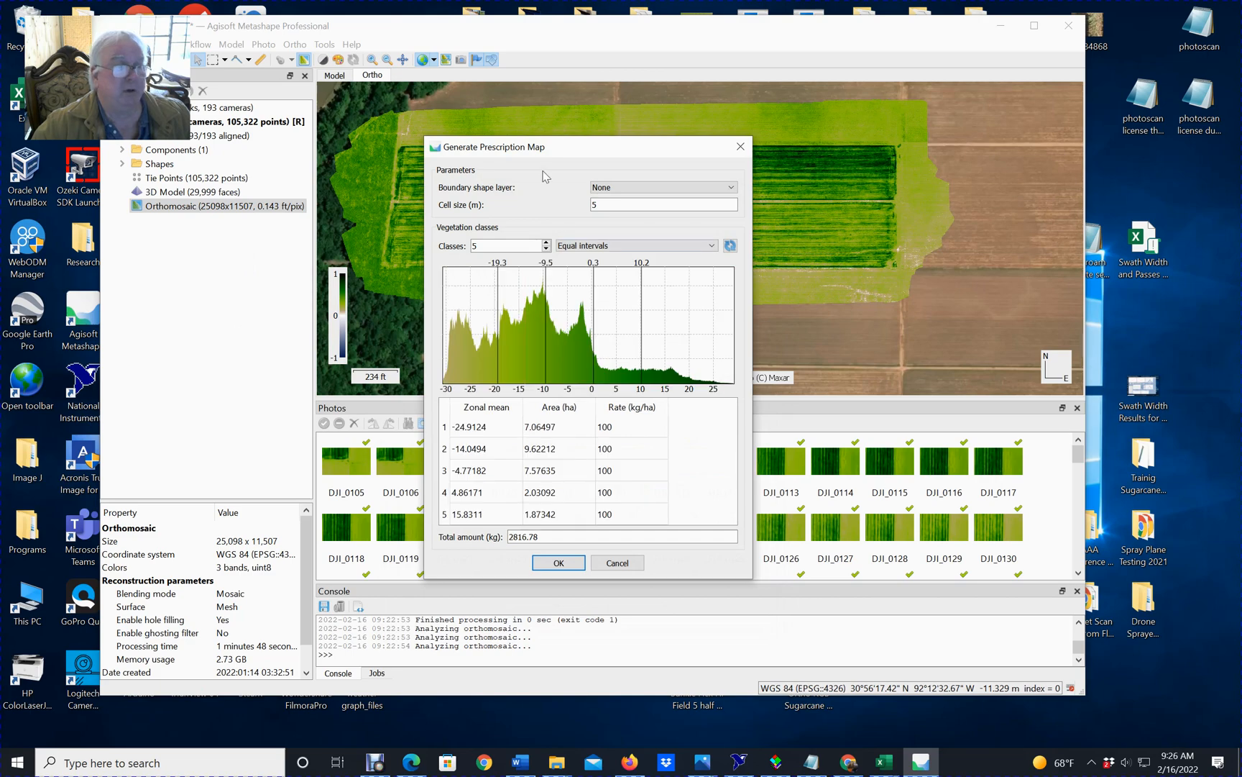
pyautogui.moveTo(583, 147); pyautogui.dragTo(740, 148)
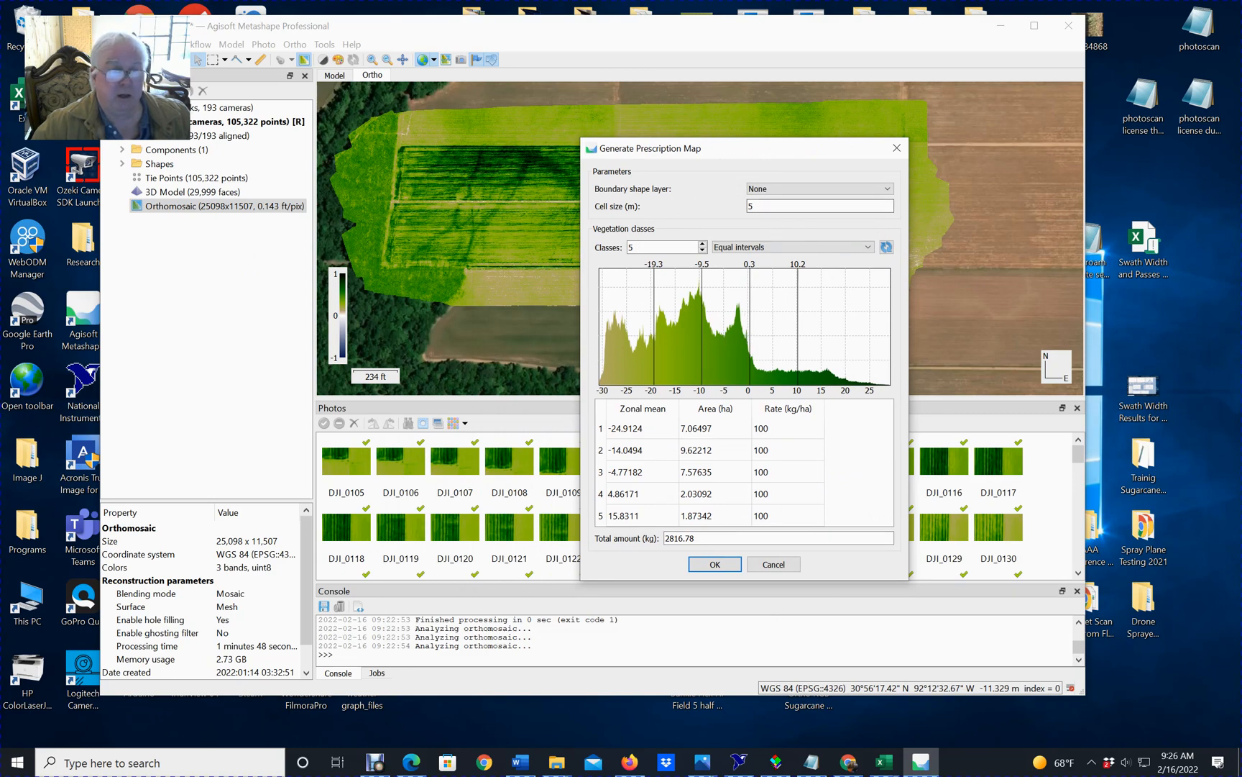
pyautogui.click(703, 250)
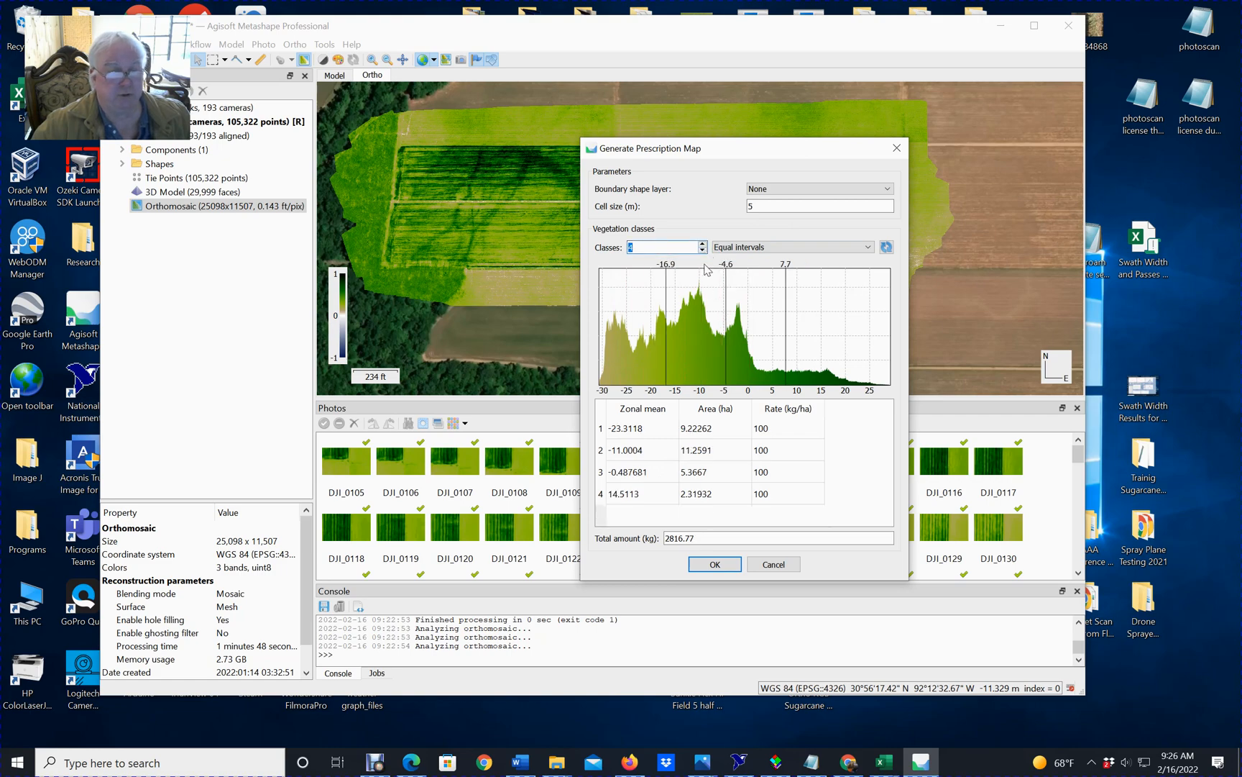
pyautogui.click(703, 243)
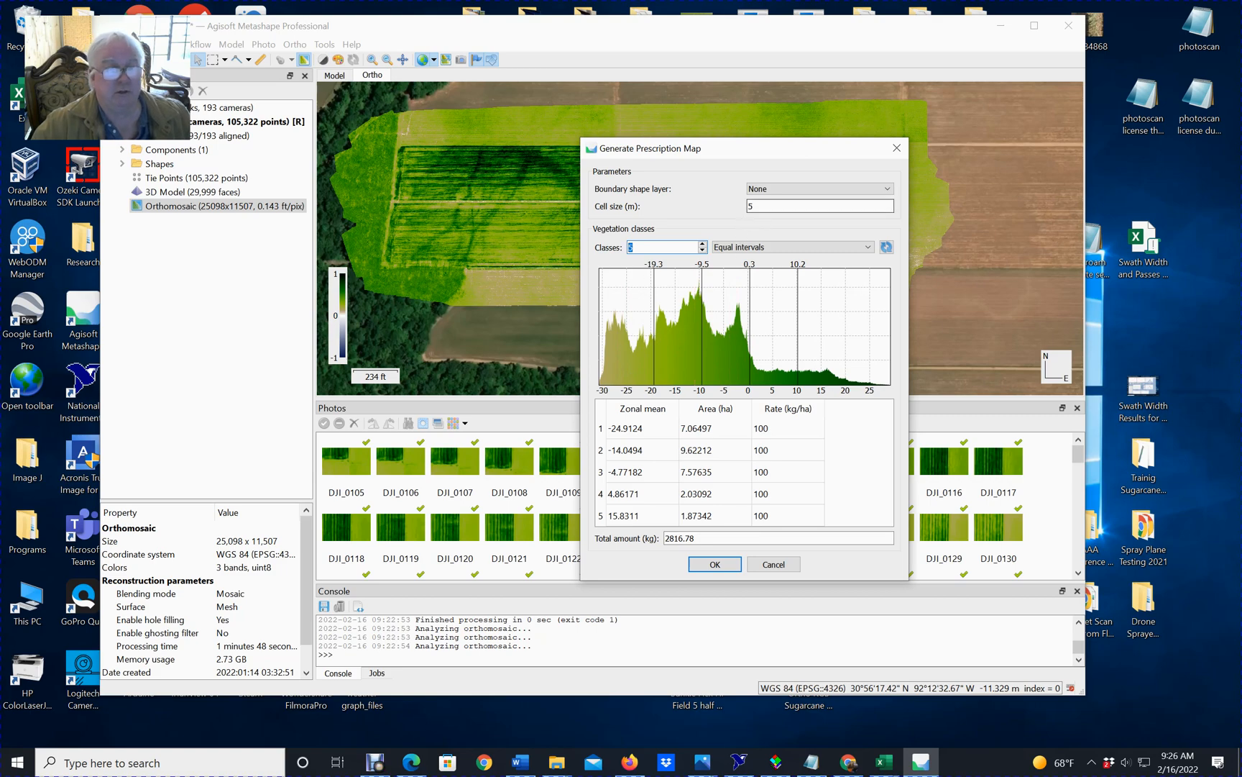
pyautogui.write('1')
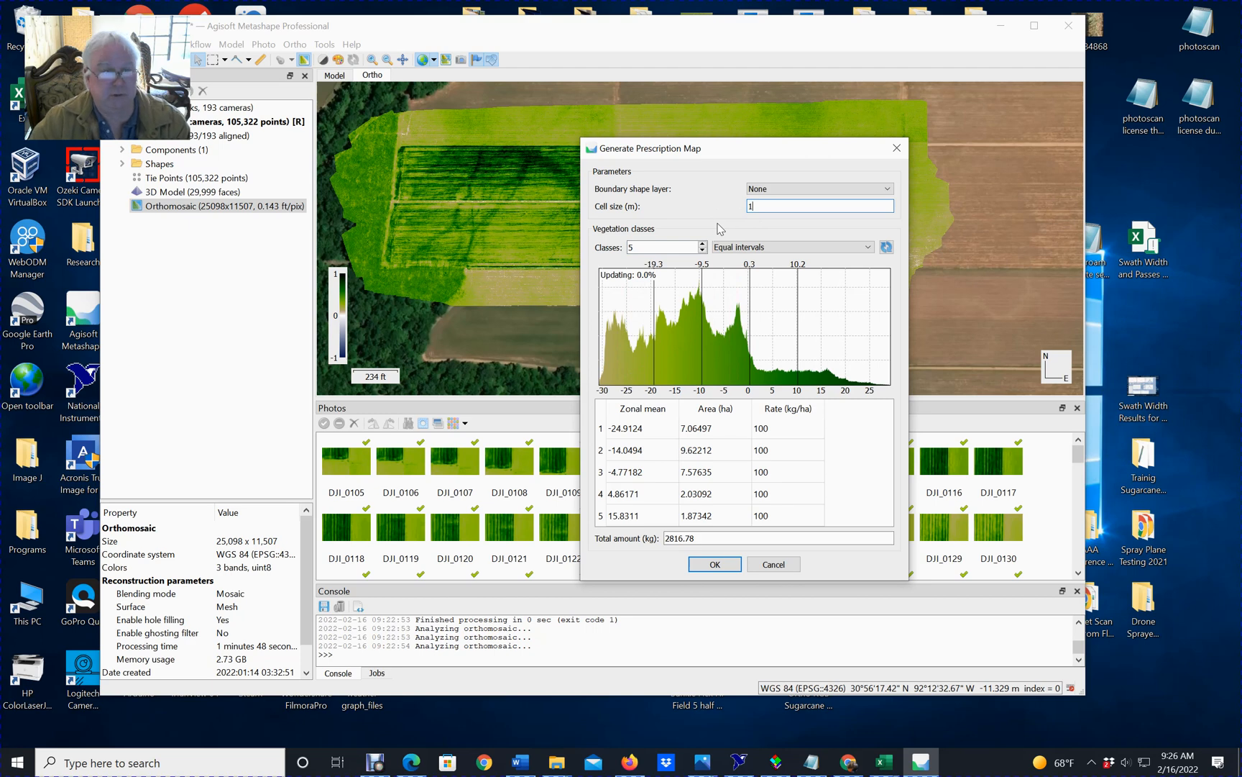
pyautogui.write('00')
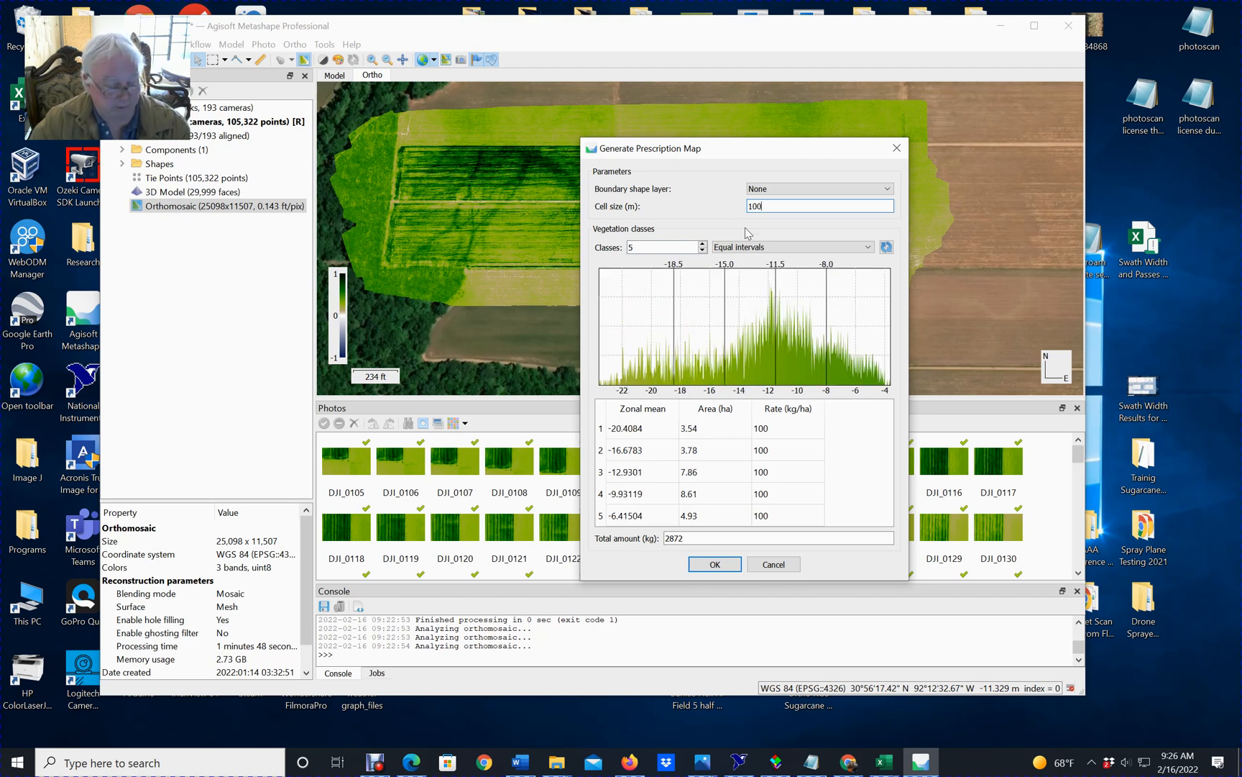
pyautogui.press('BackSpace')
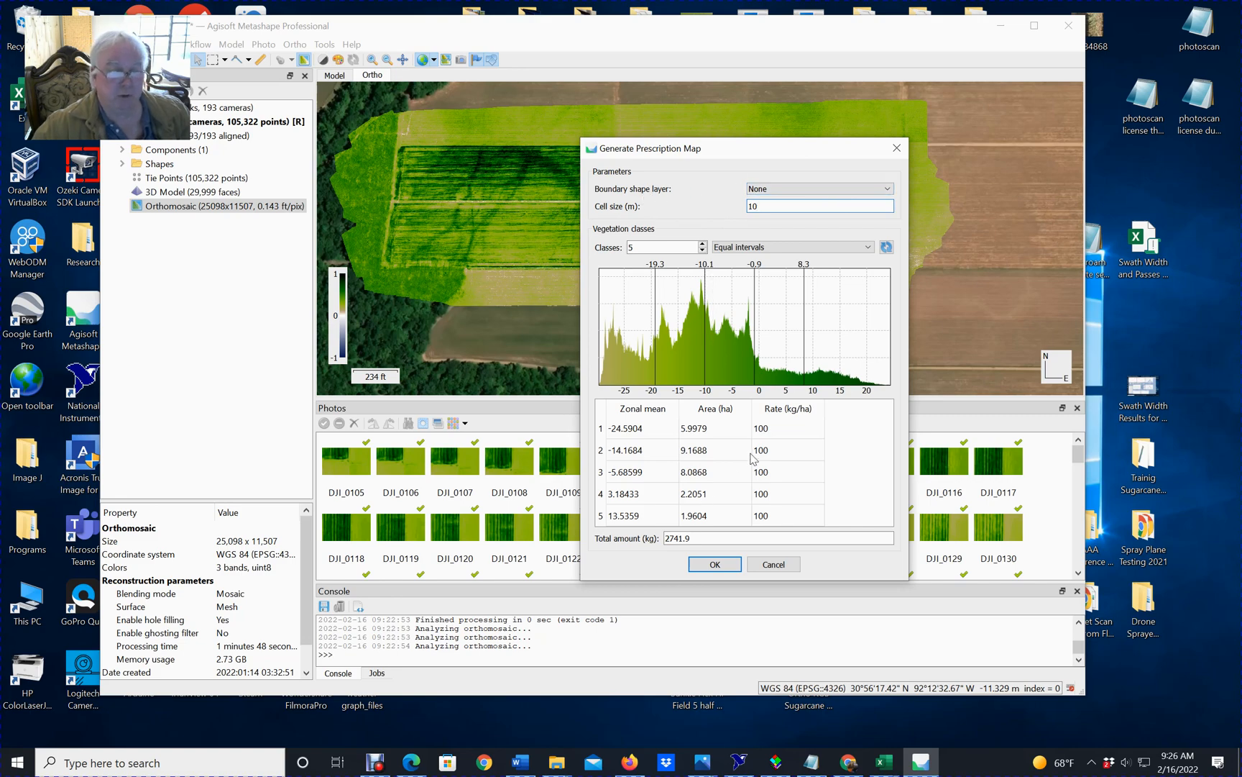
# Set the rates for classes 1 to 5 to 0, 80, 60, 40 and 20 kg/ha and generate the prescription map.
pyautogui.click(795, 434)
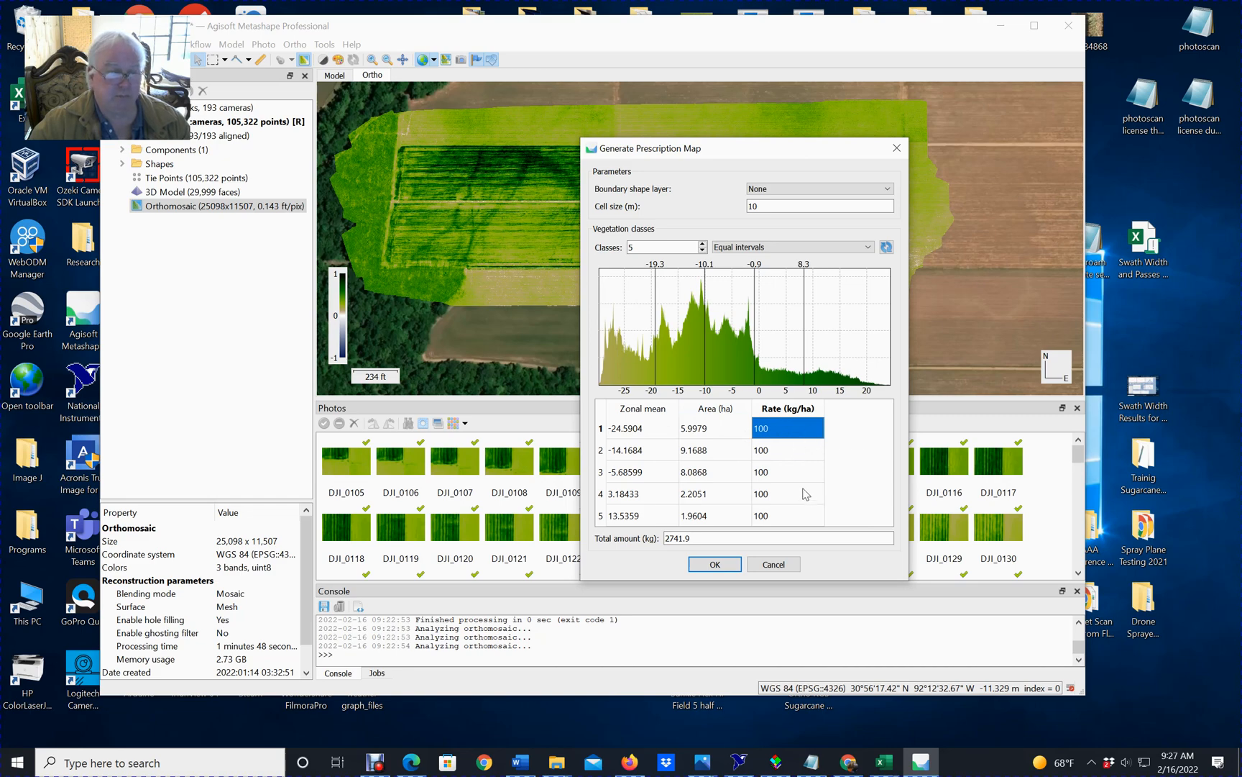
pyautogui.click(776, 518)
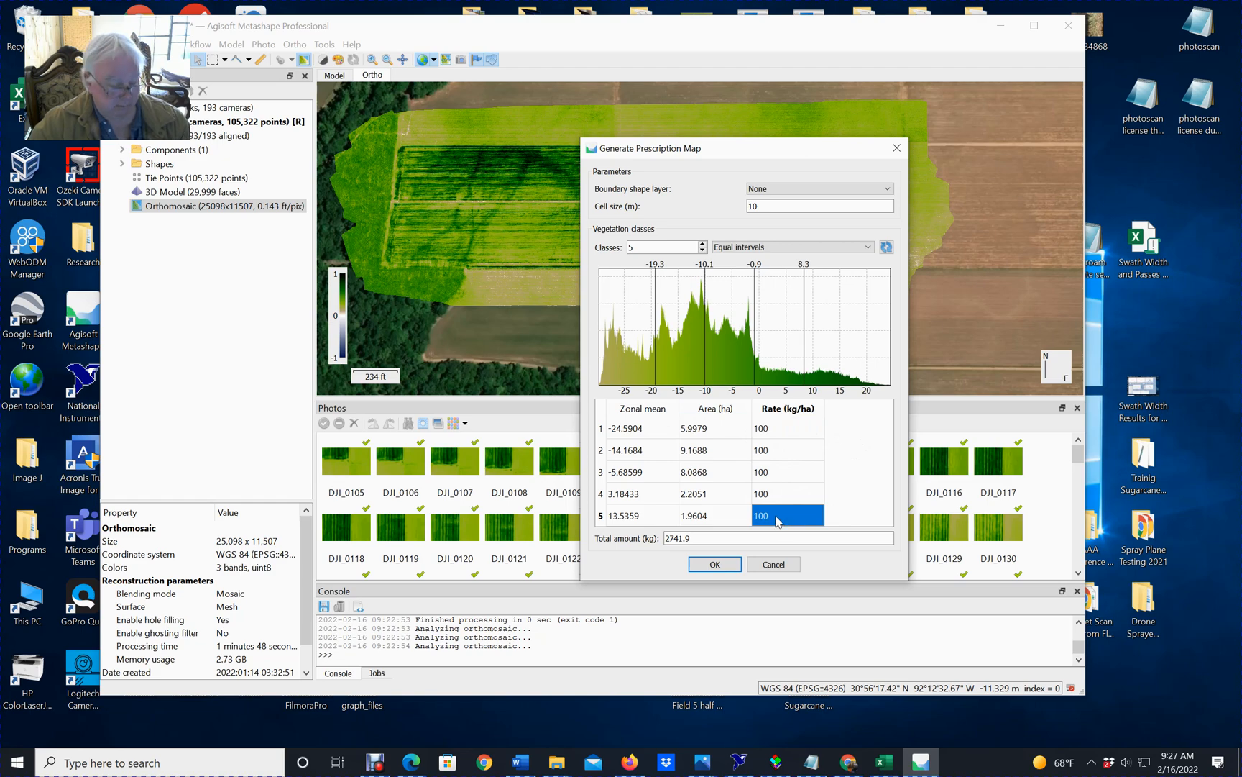
pyautogui.write('20')
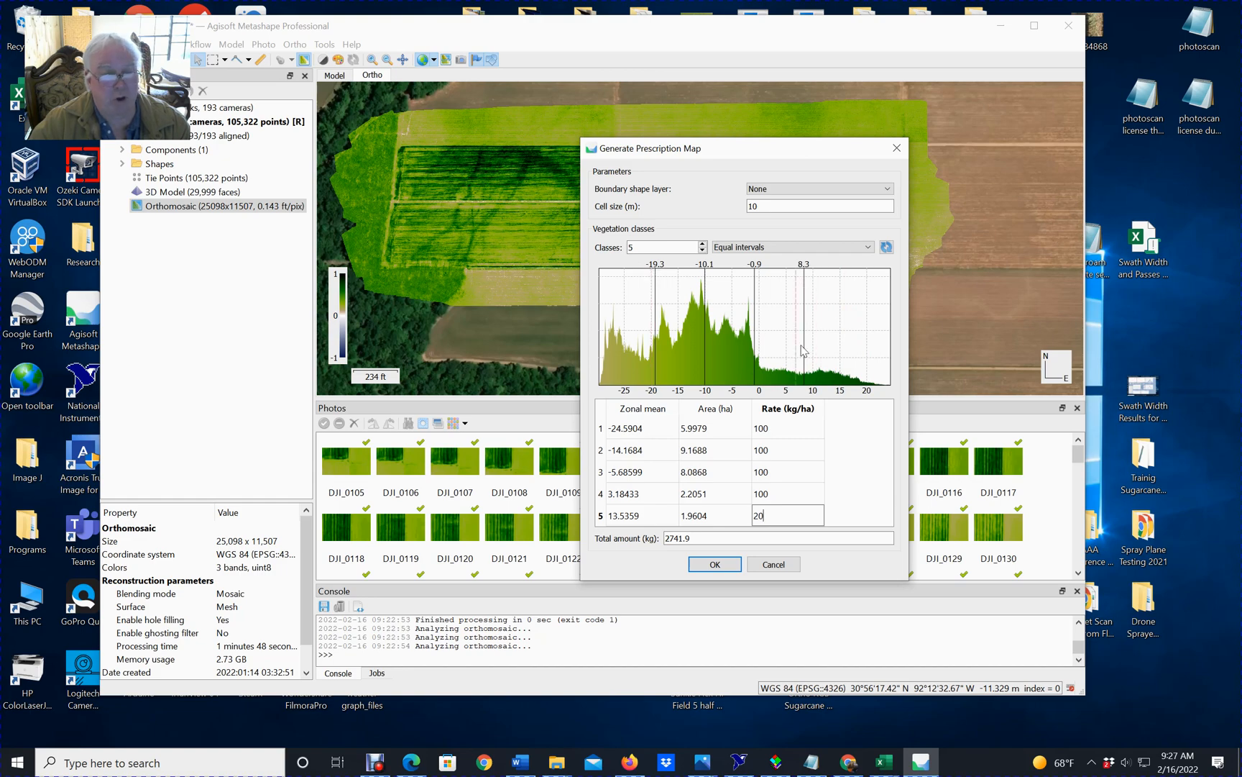
pyautogui.click(784, 496)
pyautogui.write('40')
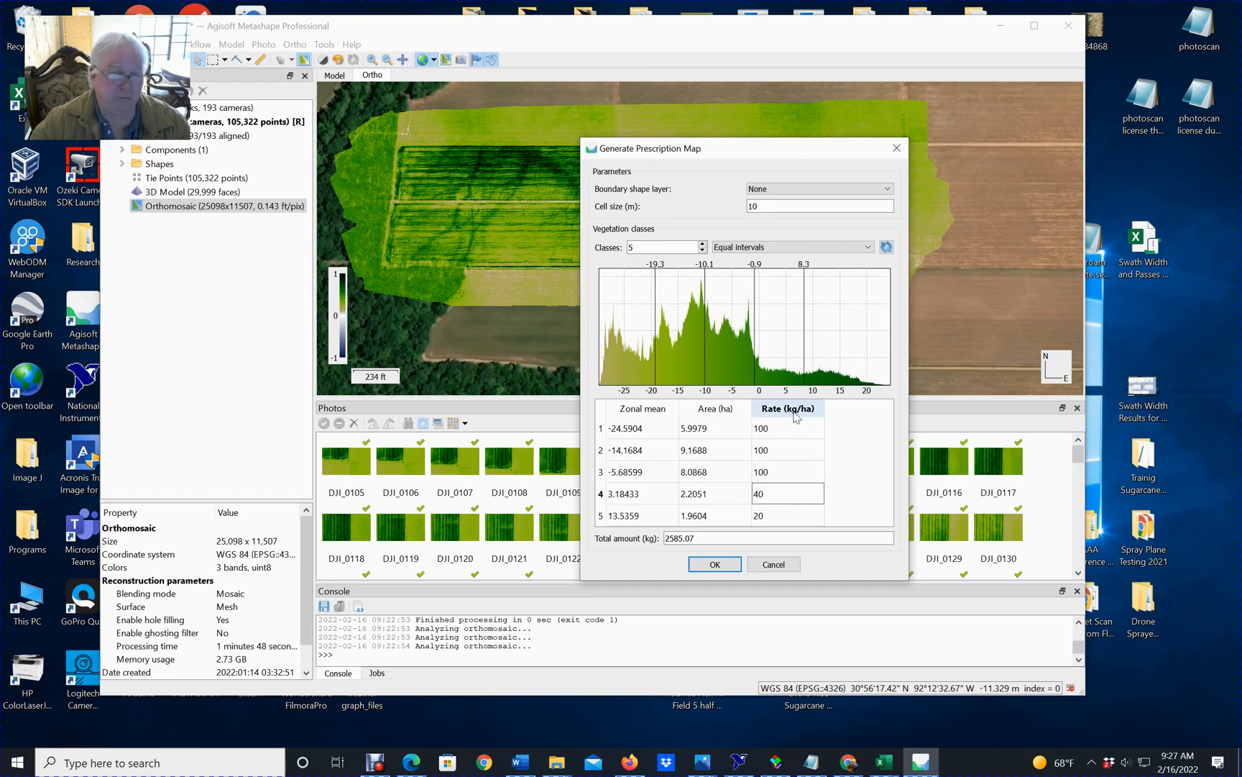
pyautogui.click(802, 478)
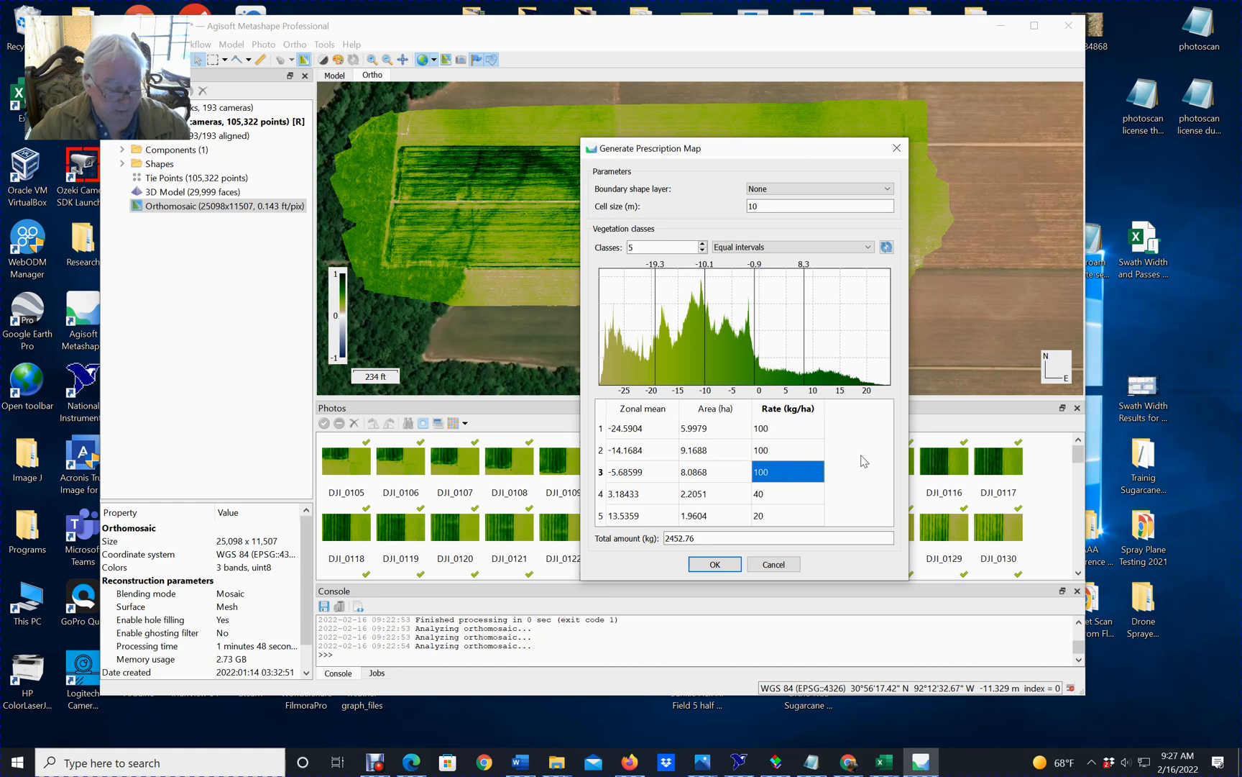
pyautogui.write('60')
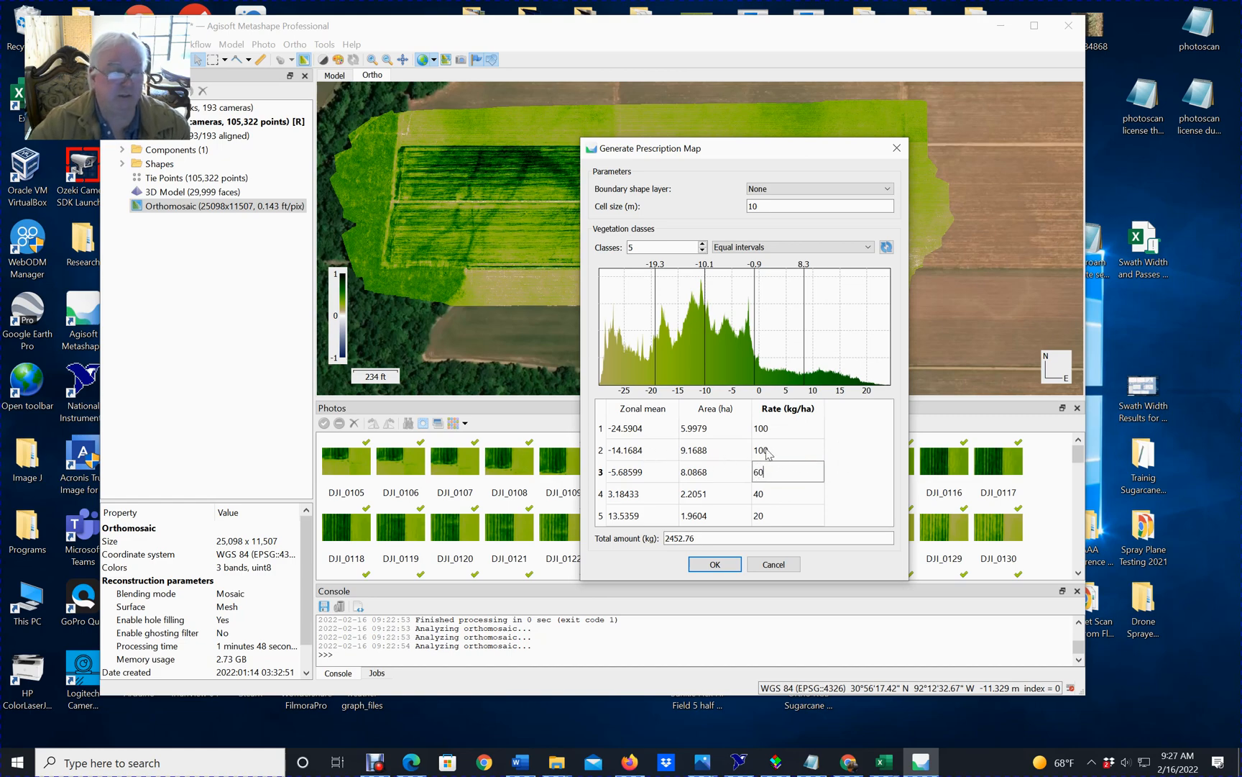
pyautogui.click(783, 454)
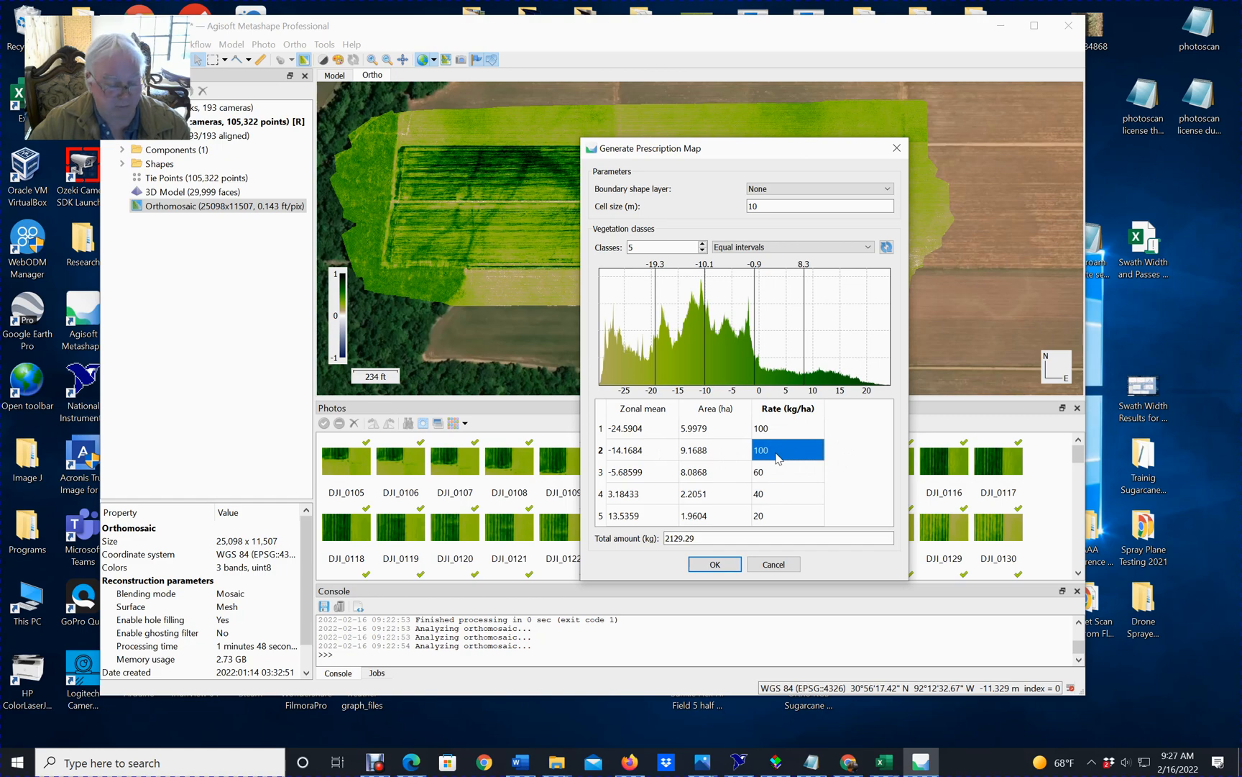
pyautogui.write('80')
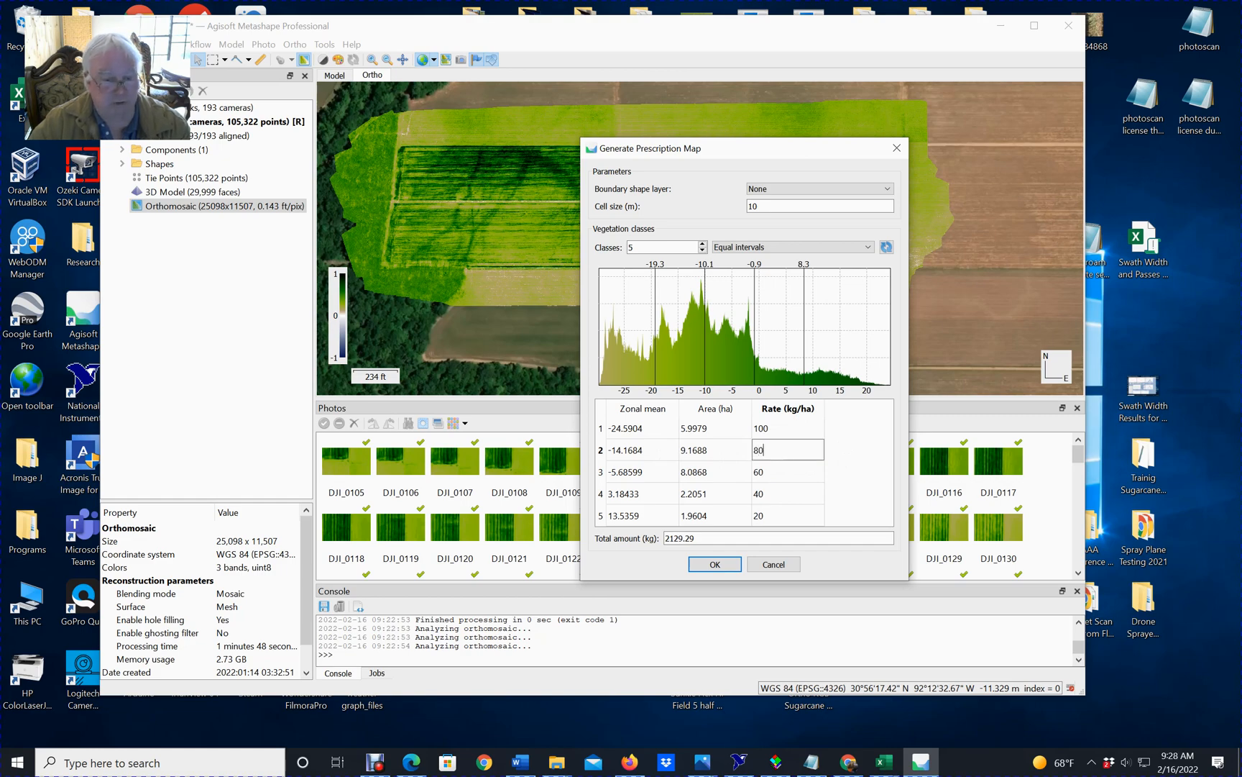
pyautogui.click(774, 432)
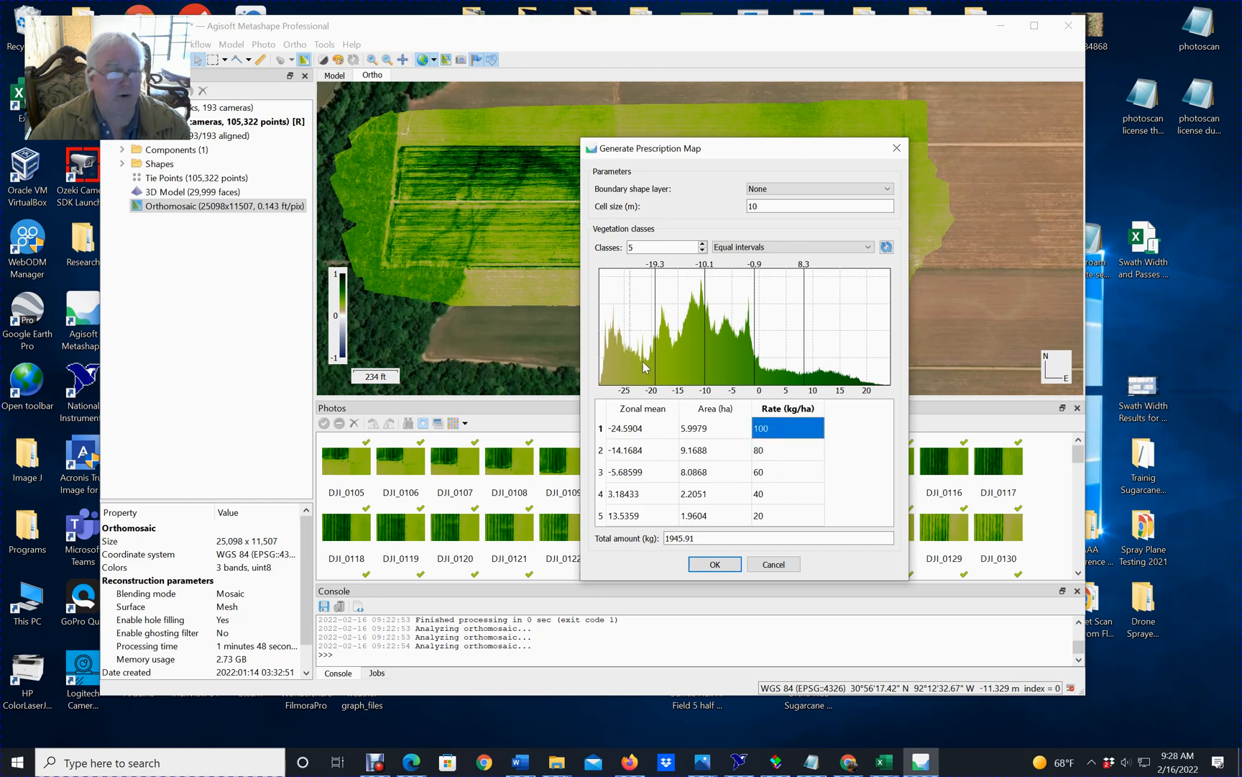
pyautogui.write('0')
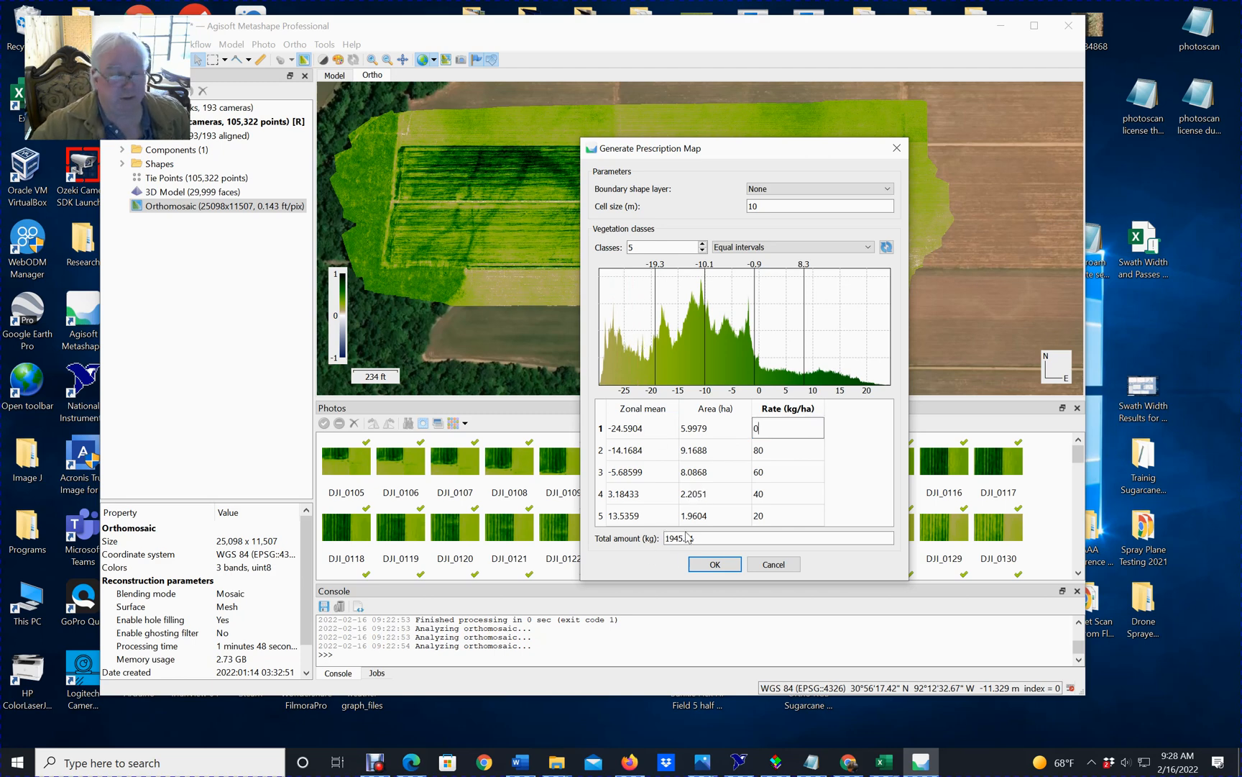
pyautogui.click(714, 565)
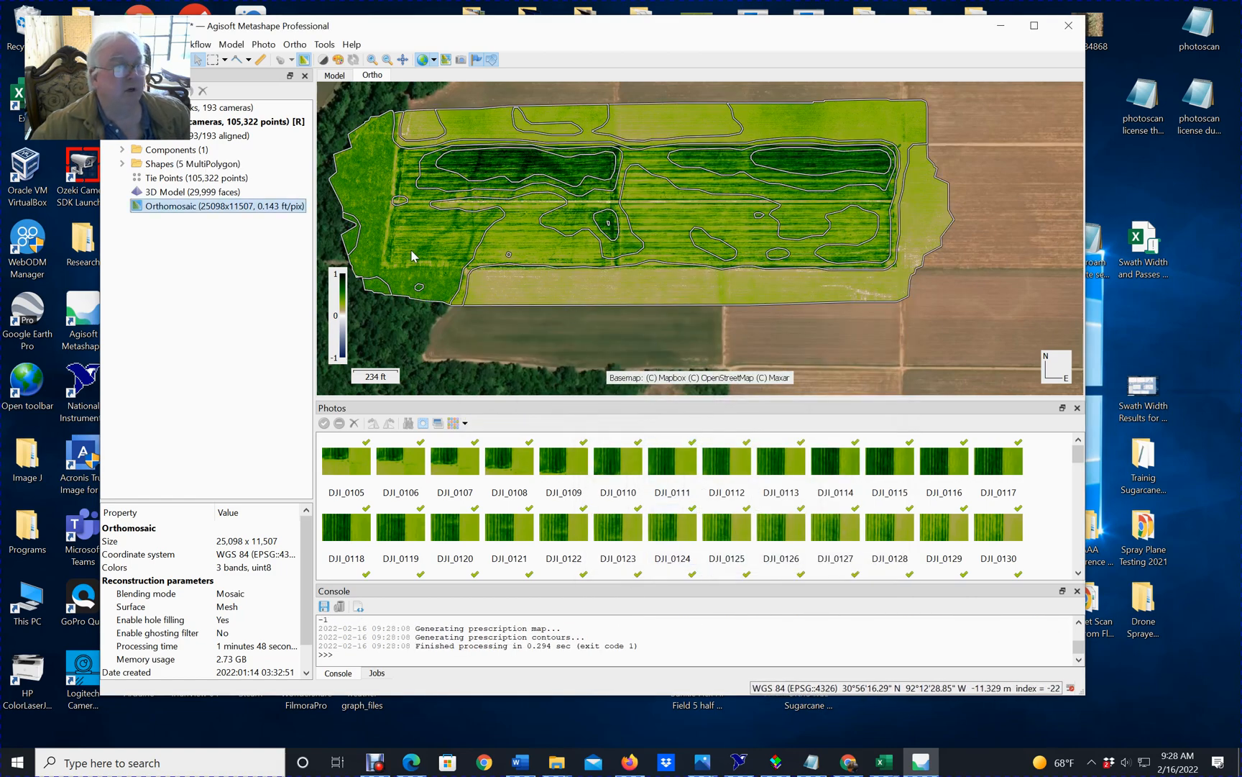
# Expand the Shapes group to show the prescription map layers and start exporting its shapes to a shape file.
pyautogui.click(122, 165)
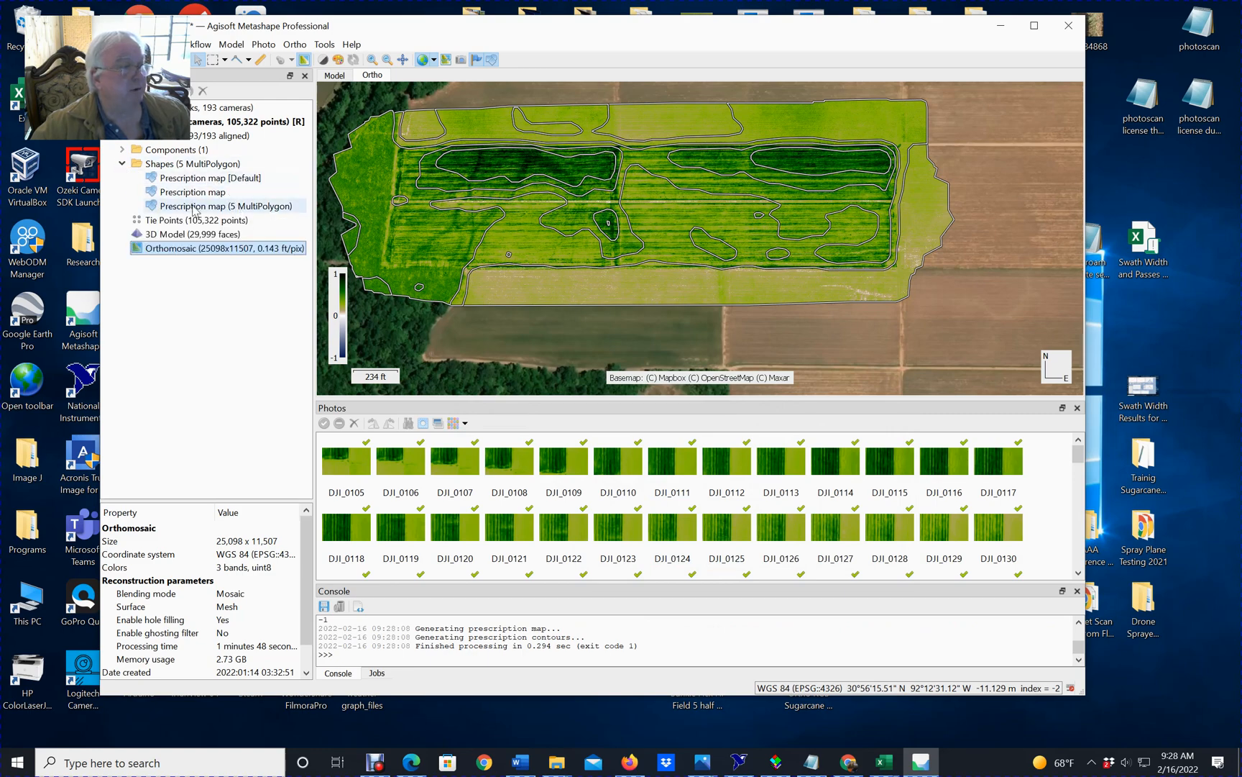
pyautogui.click(227, 209)
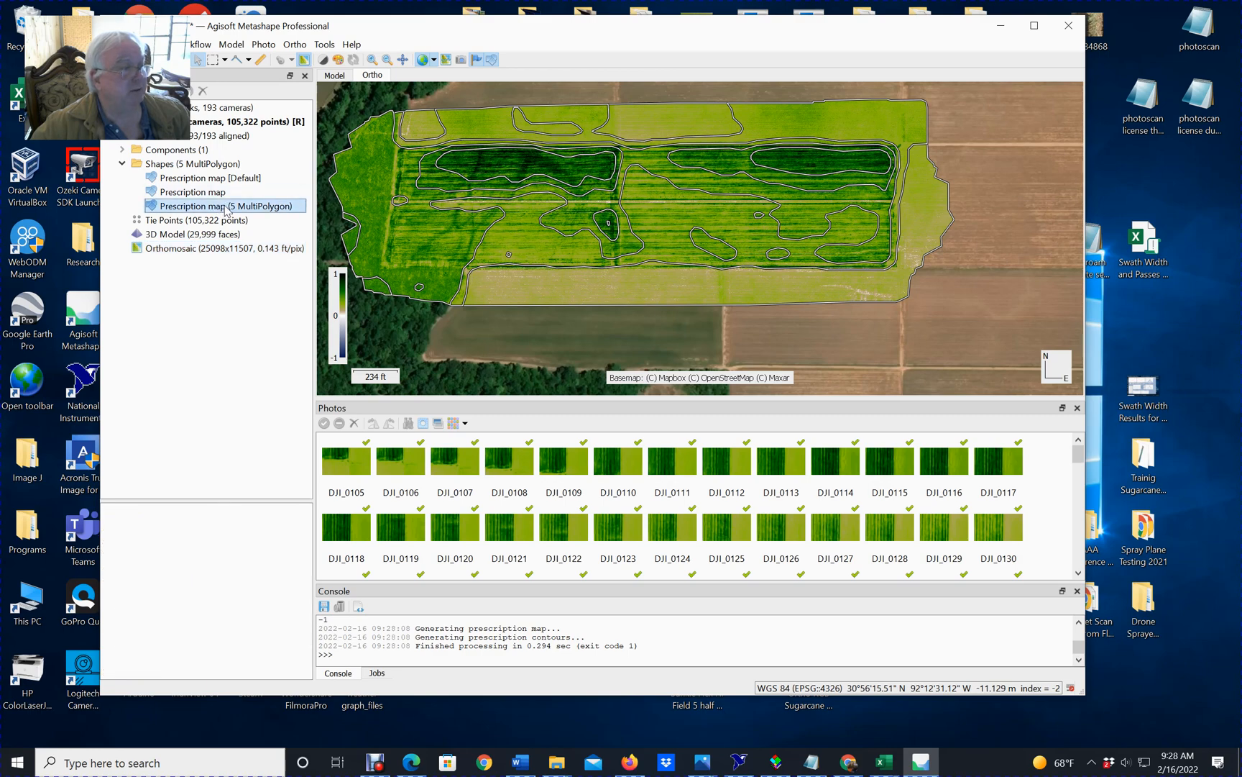
pyautogui.rightClick(226, 209)
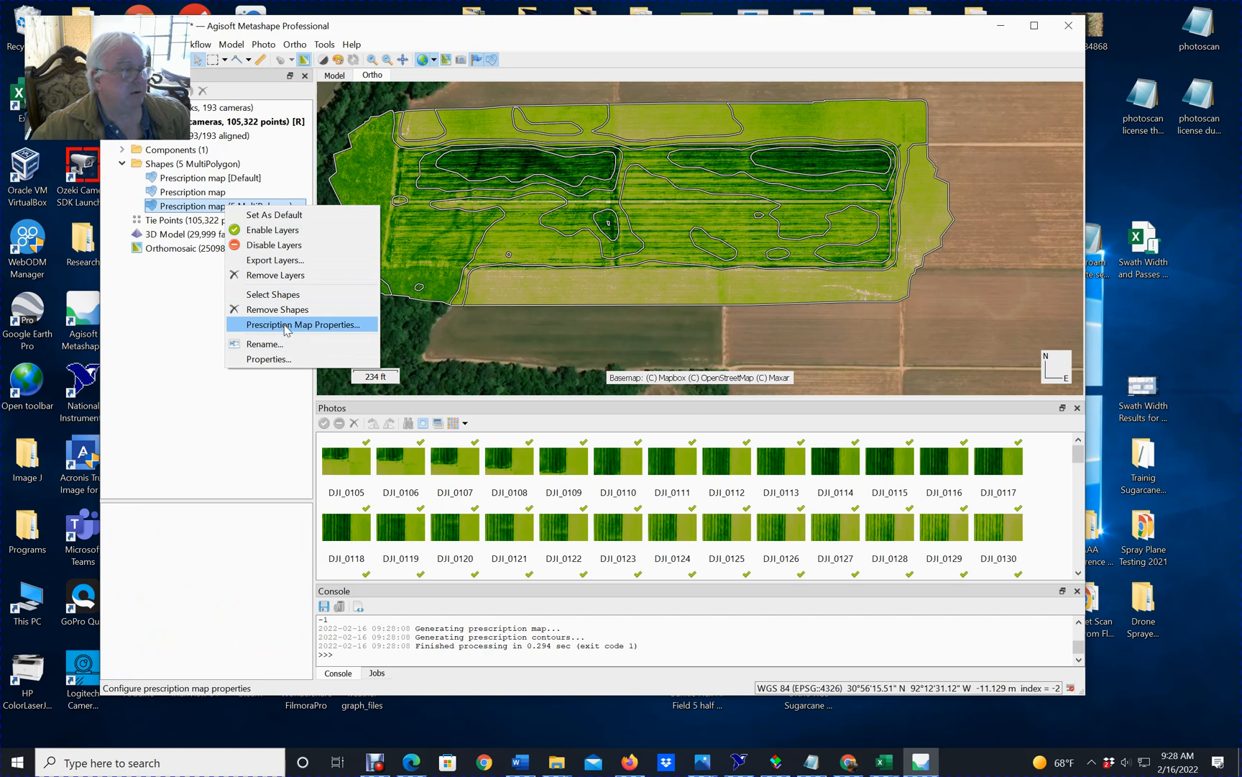
pyautogui.click(204, 168)
pyautogui.rightClick(213, 165)
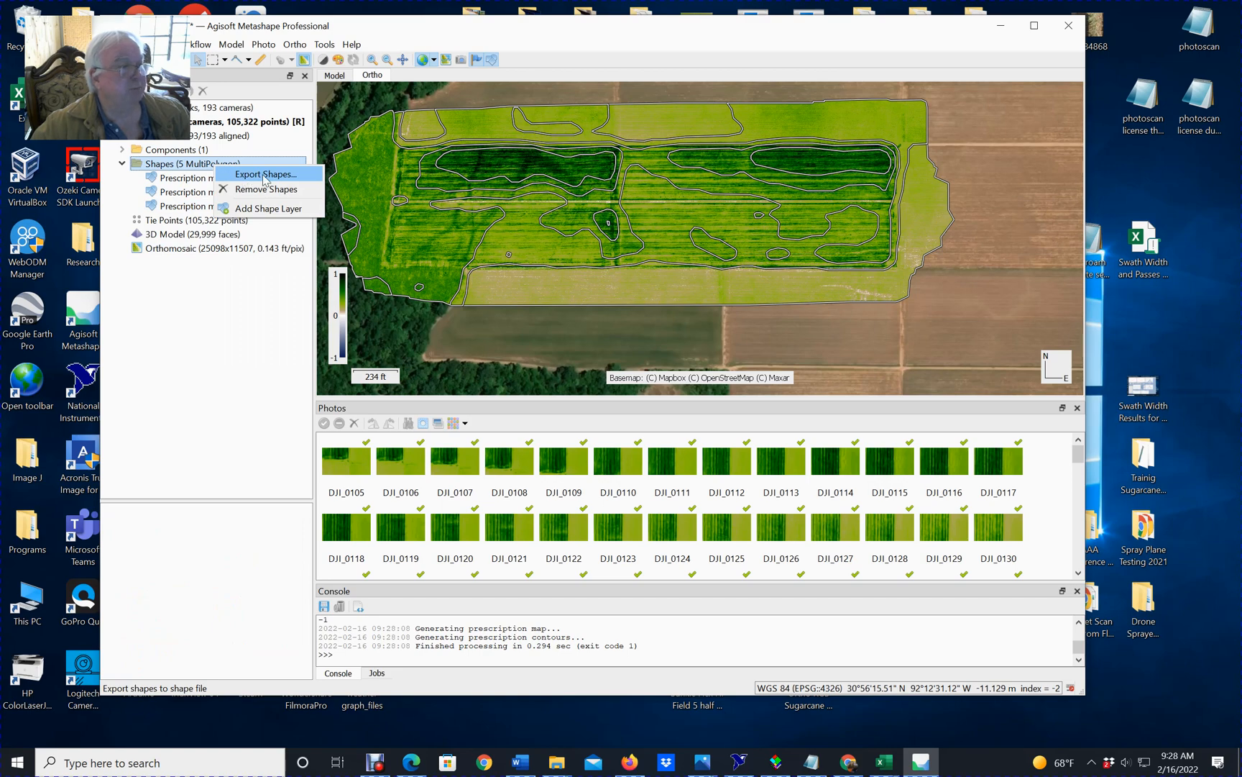
pyautogui.click(265, 177)
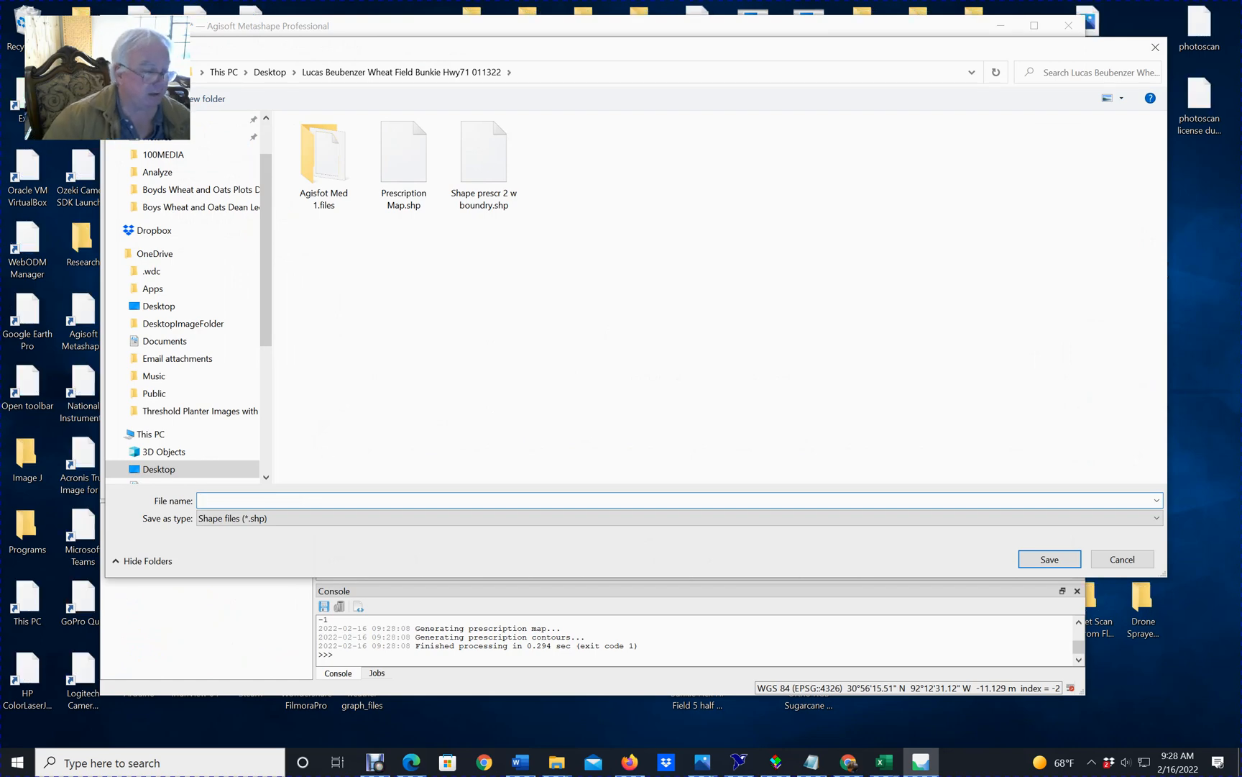
pyautogui.write('sha')
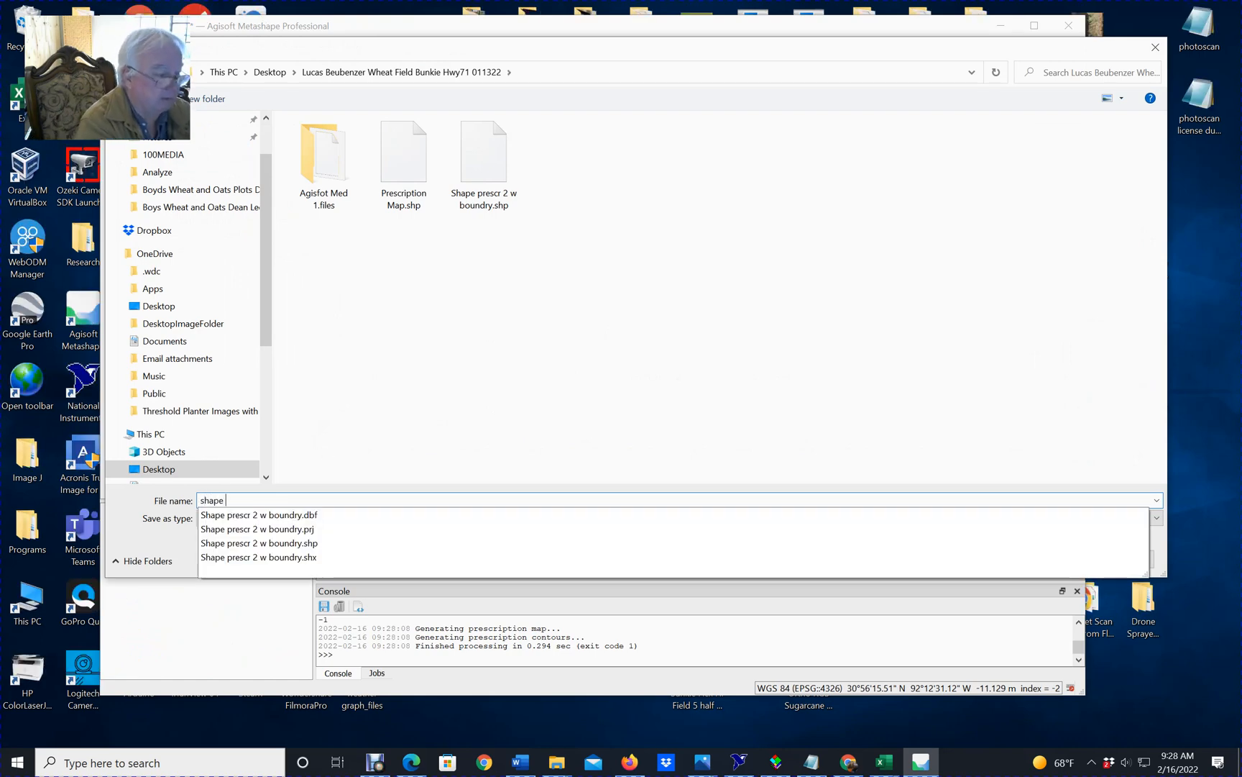
pyautogui.write('pe')
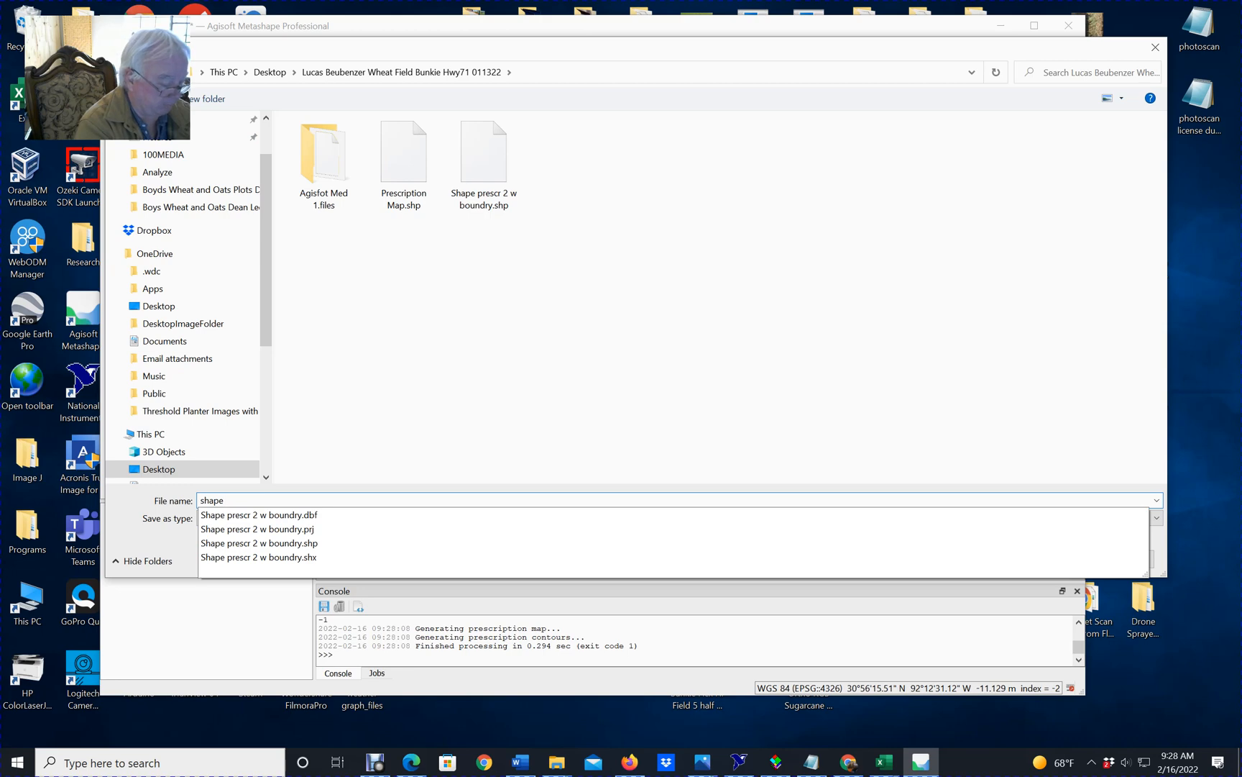
pyautogui.write(' file')
pyautogui.hotkey('ctrl', 'a')
pyautogui.press('BackSpace')
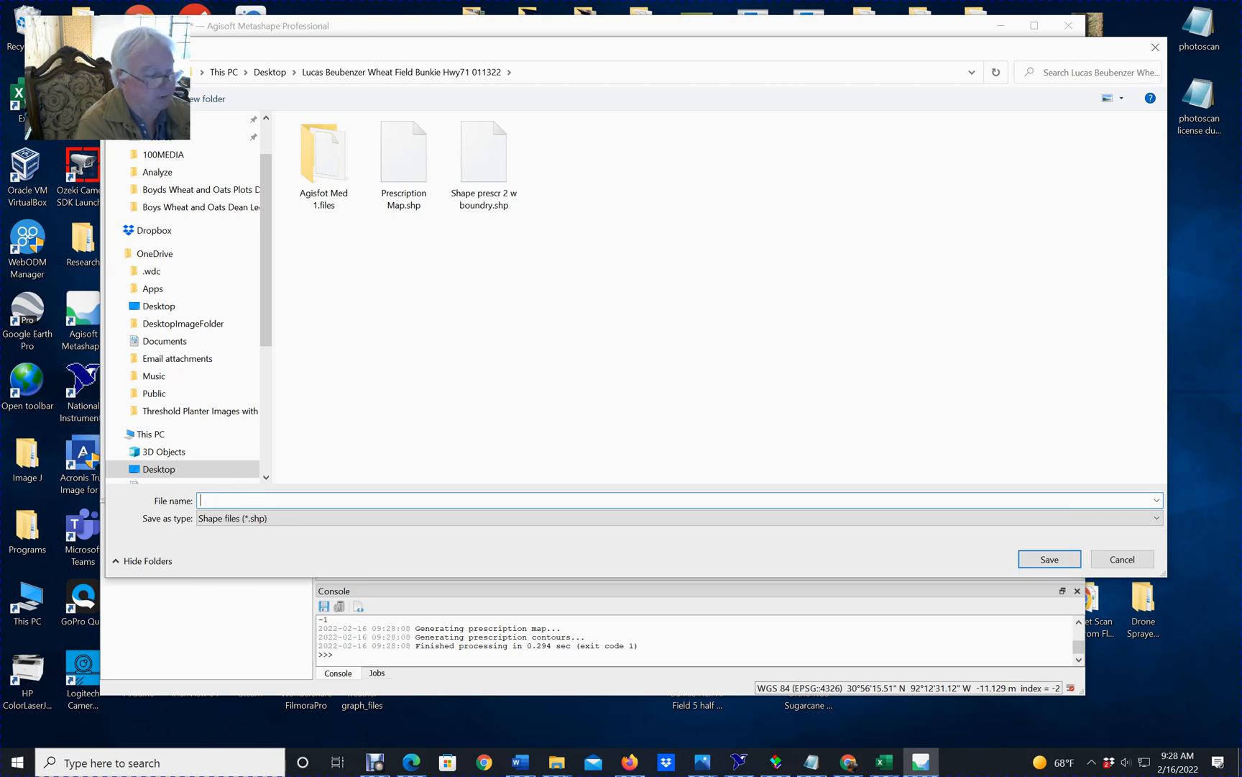
# Export all prescription map layers as WGS 84 polygons to the shape file "precsricption 5 rates" and save the project.
pyautogui.write('precsricption 5 rates')
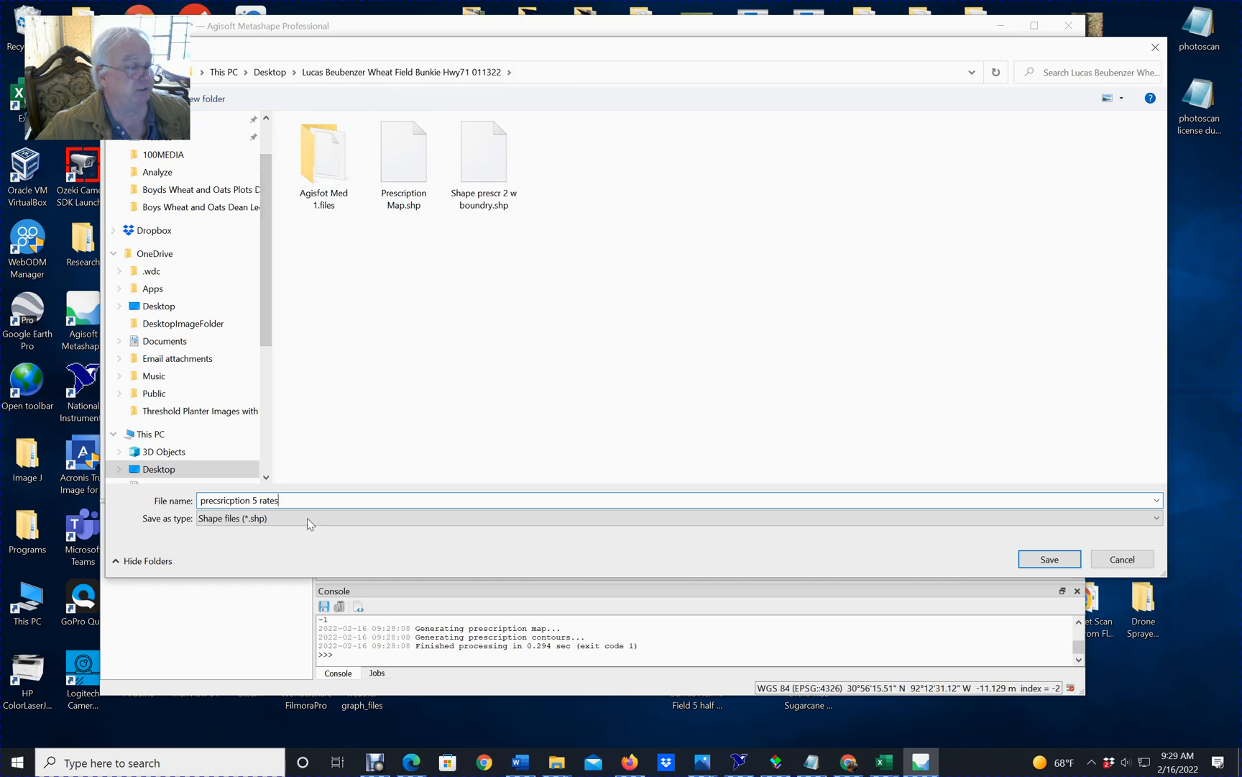
pyautogui.click(1061, 562)
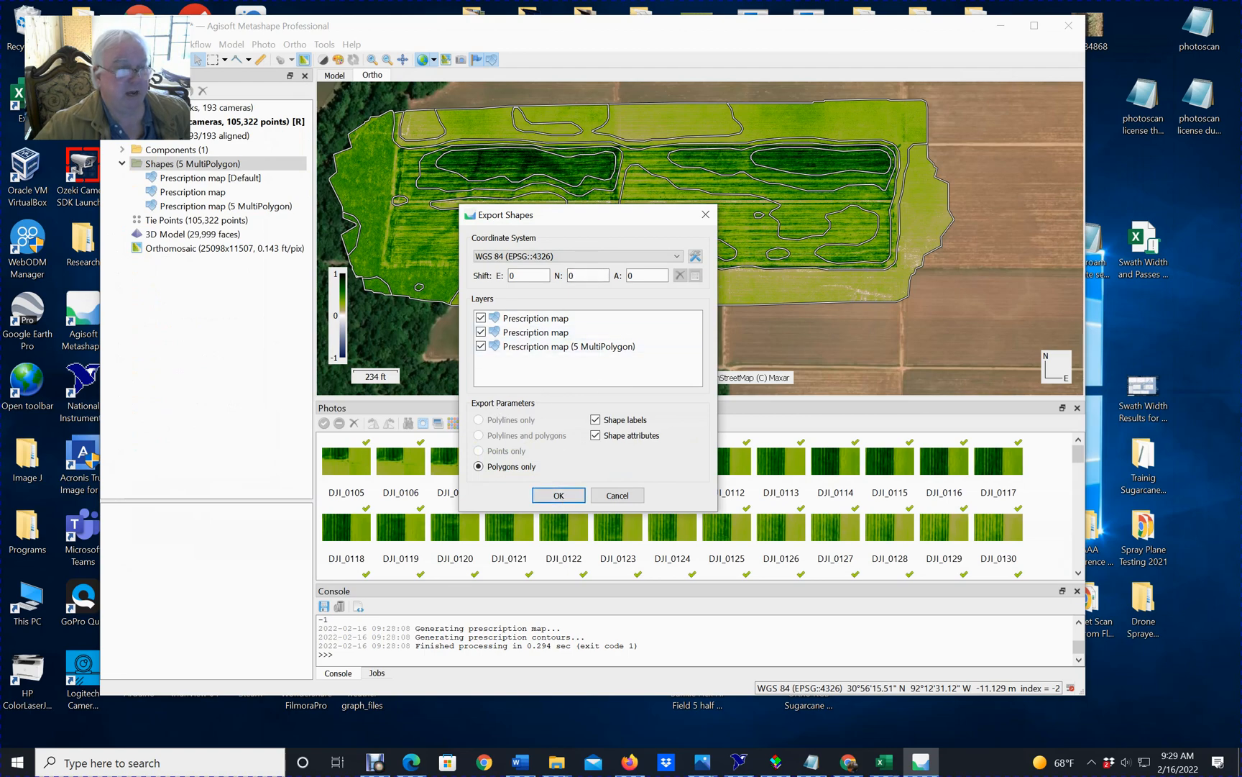
pyautogui.click(576, 496)
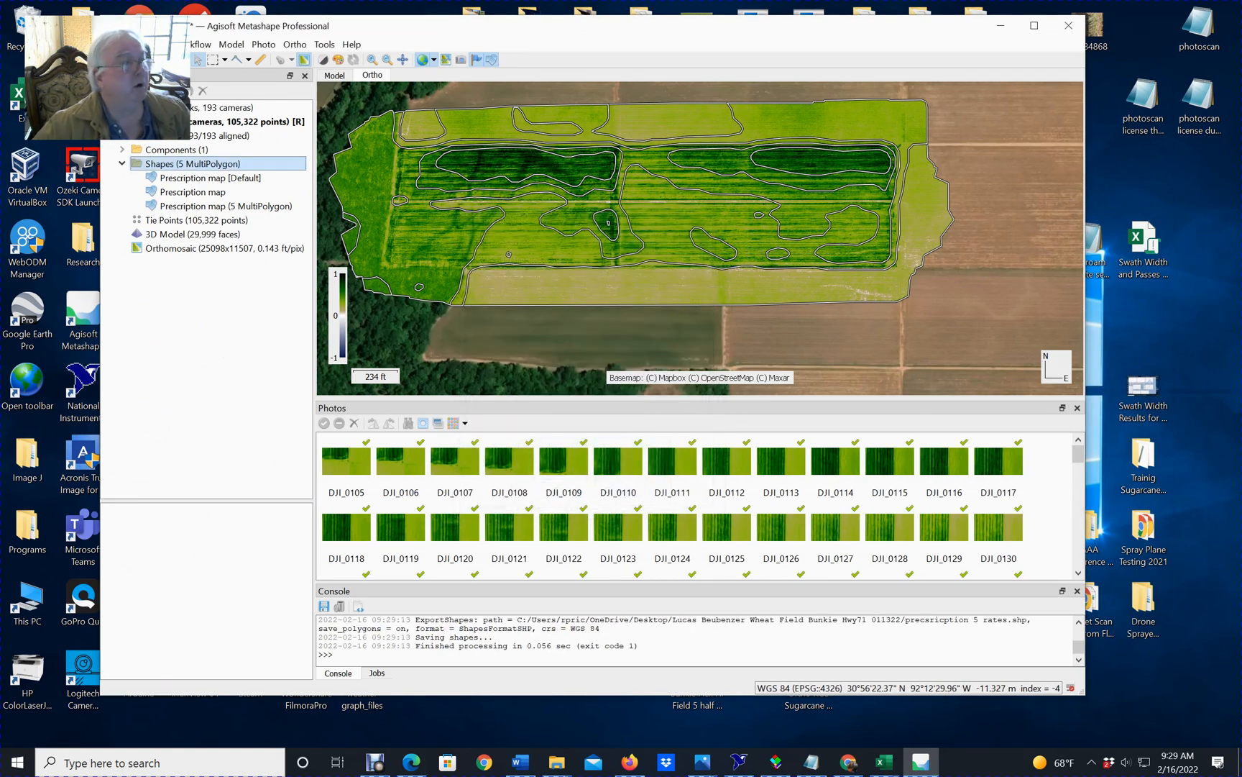
pyautogui.click(140, 60)
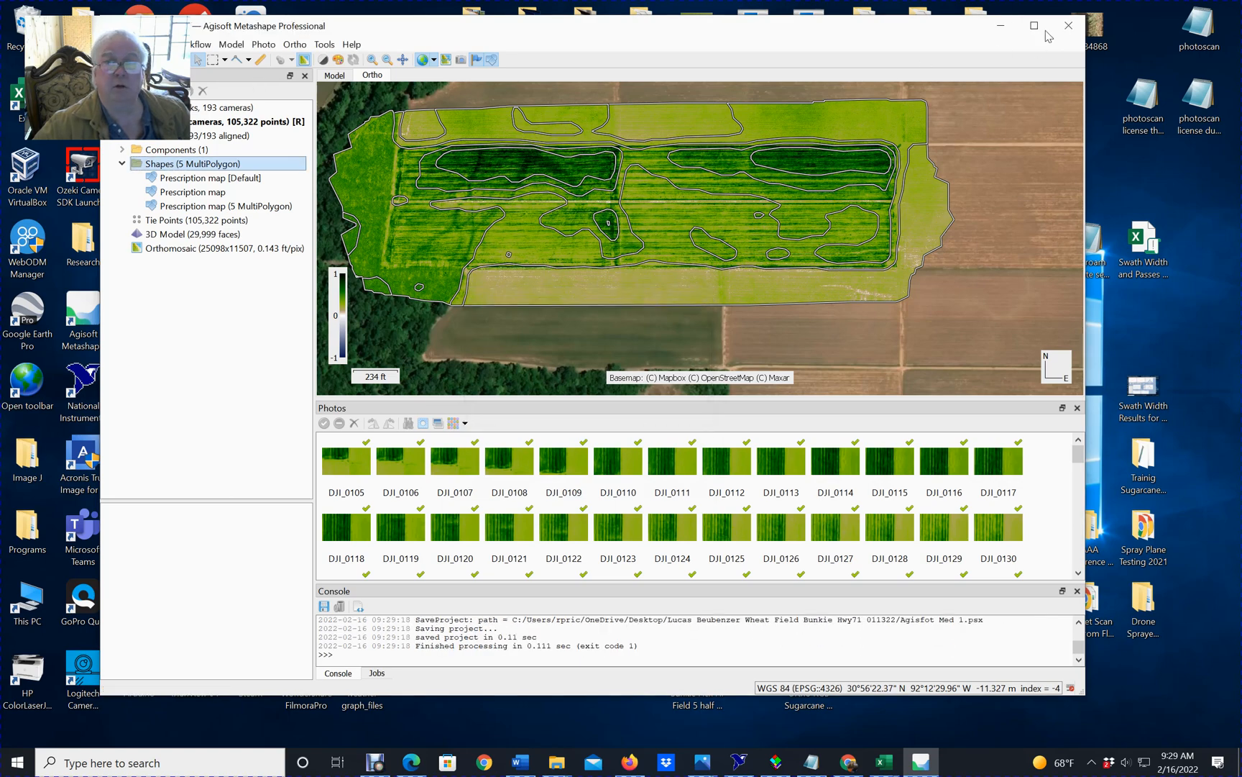
# Close Metashape and launch Google Earth Pro, dismissing its start-up tips.
pyautogui.click(1069, 25)
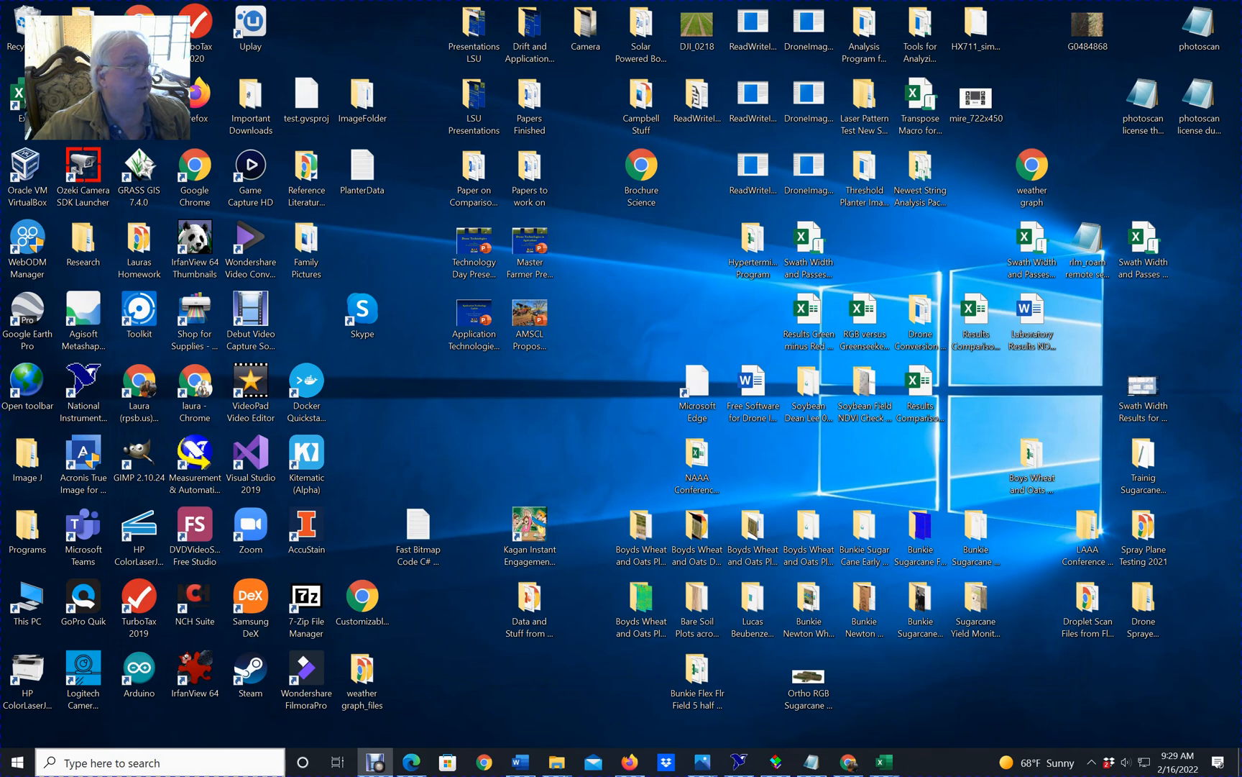
pyautogui.click(38, 763)
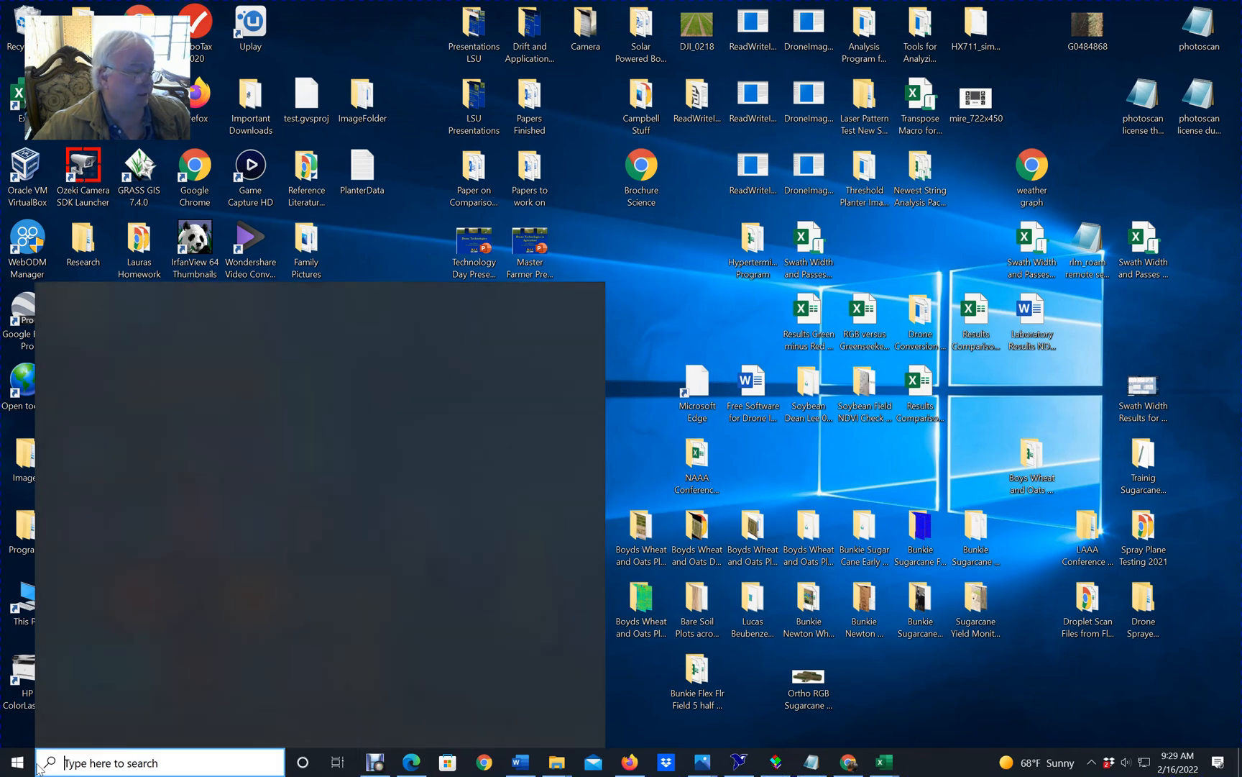
pyautogui.click(26, 763)
pyautogui.scroll(-10, 86, 549)
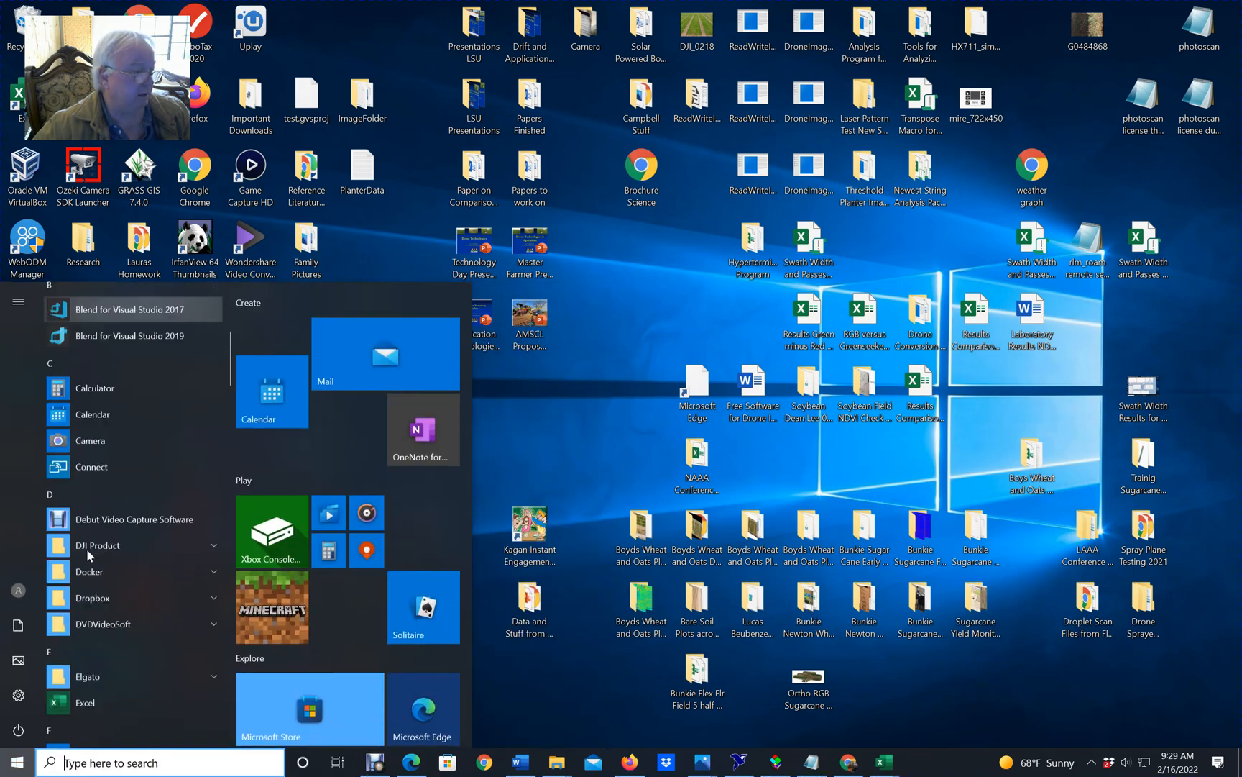
pyautogui.scroll(-3, 123, 579)
pyautogui.scroll(4, 123, 568)
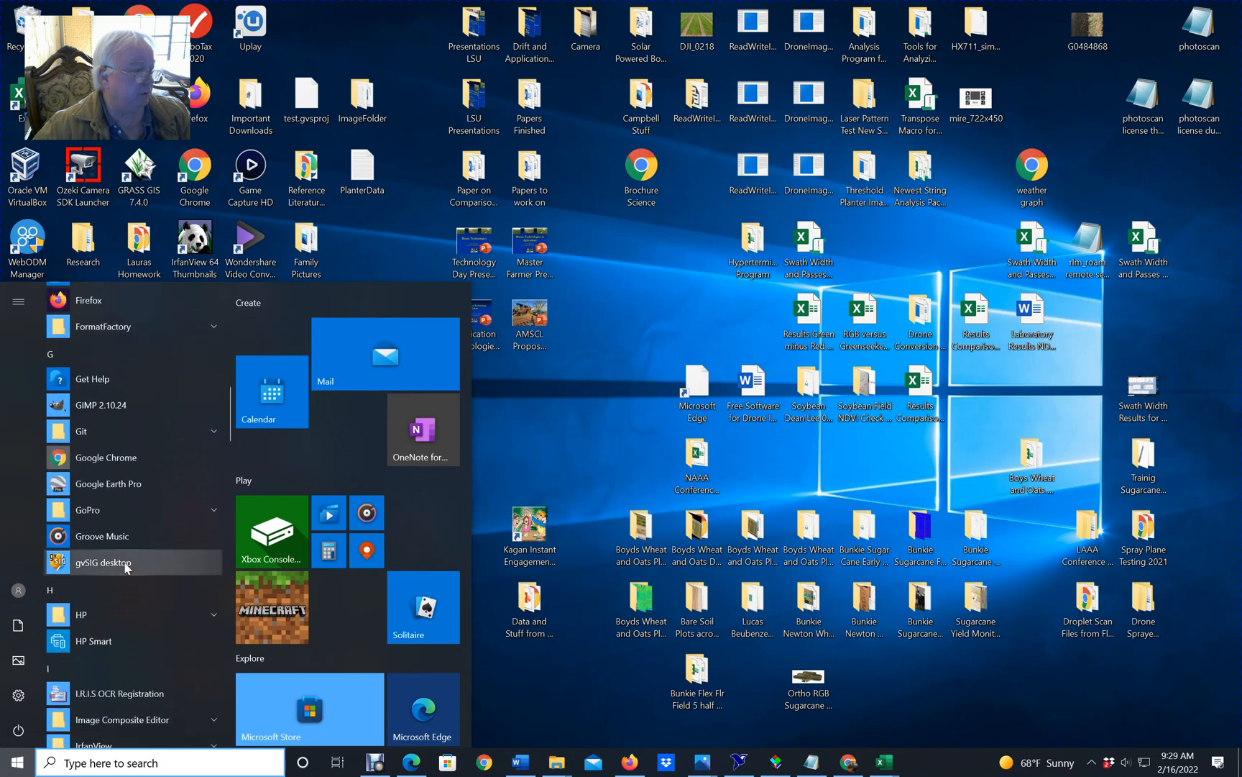
pyautogui.click(102, 485)
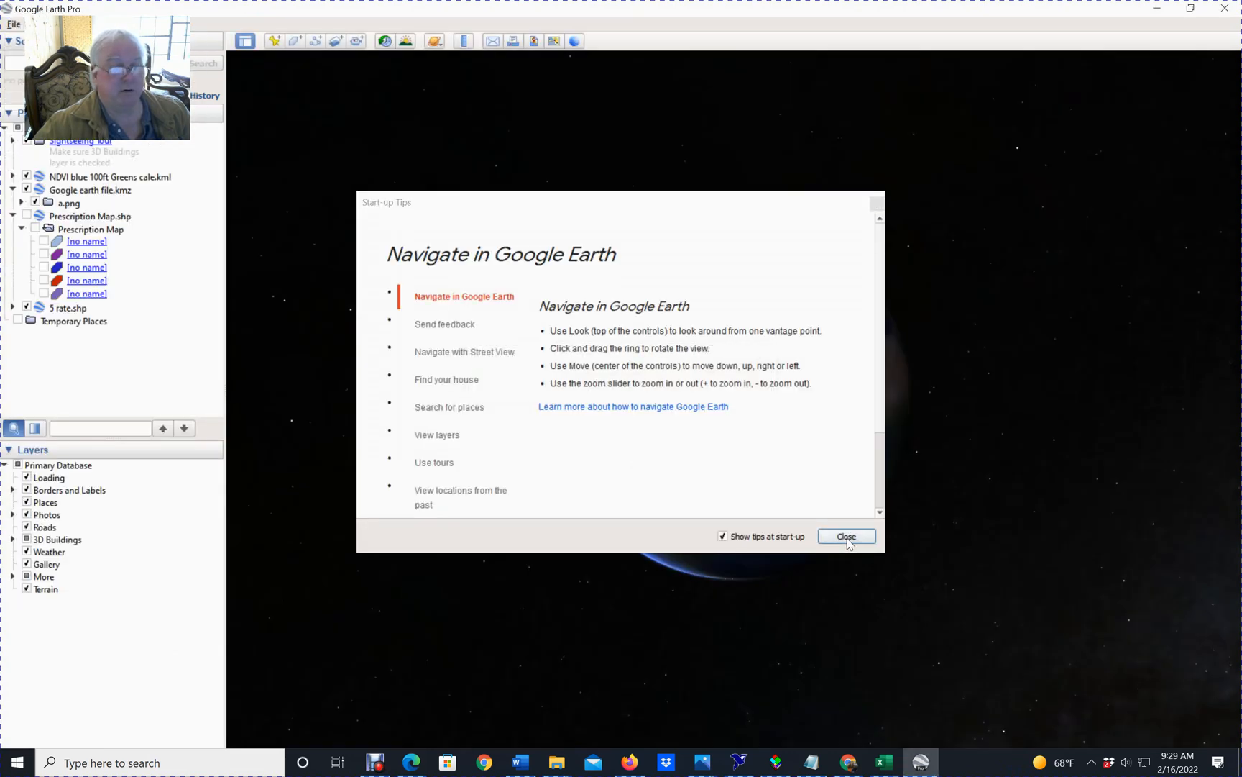
pyautogui.click(847, 537)
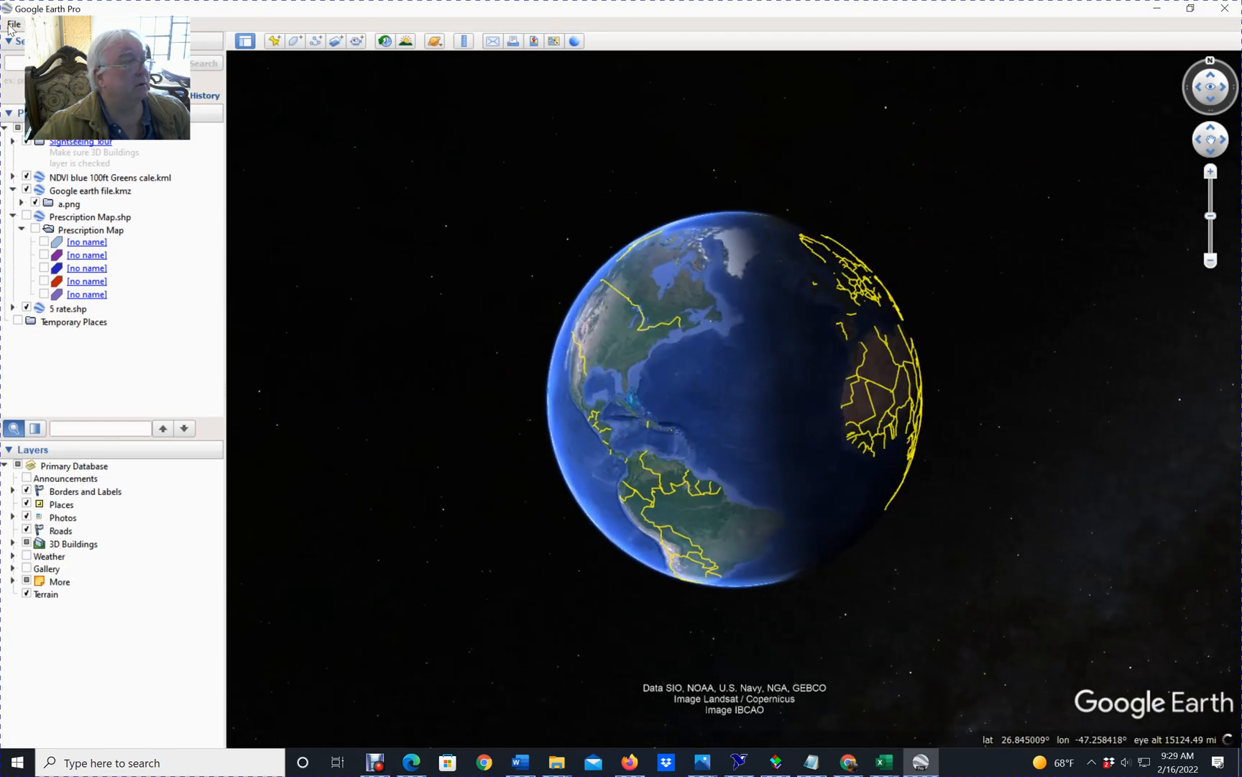
# Start importing a data file and browse to the Hwy71 011322 wheat field folder on the Desktop.
pyautogui.click(12, 24)
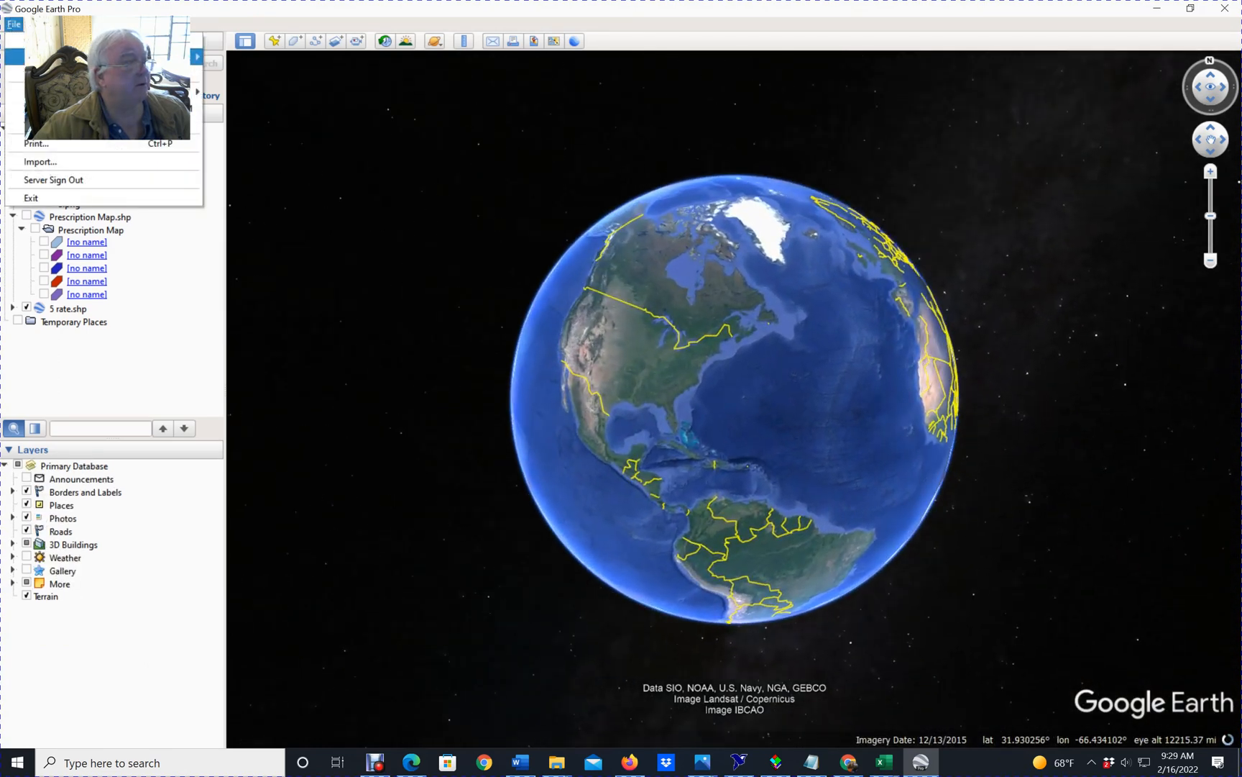
pyautogui.click(61, 162)
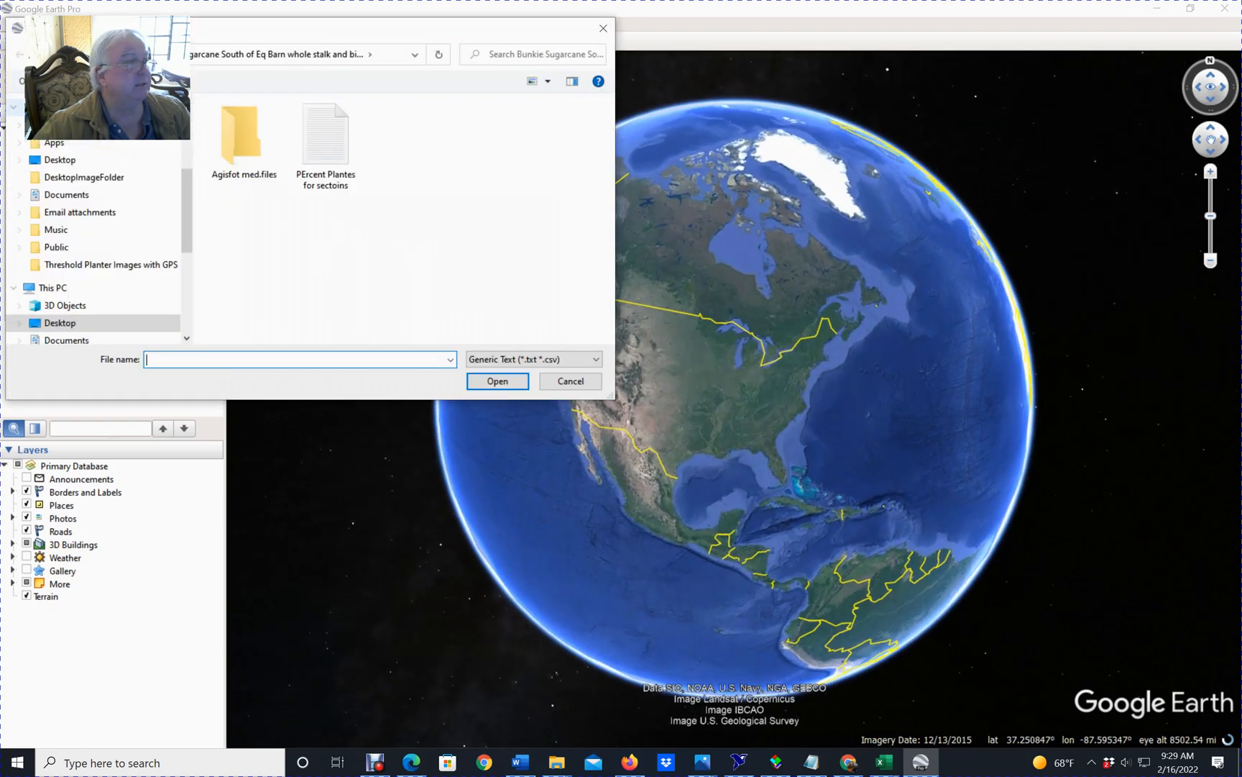
pyautogui.click(74, 54)
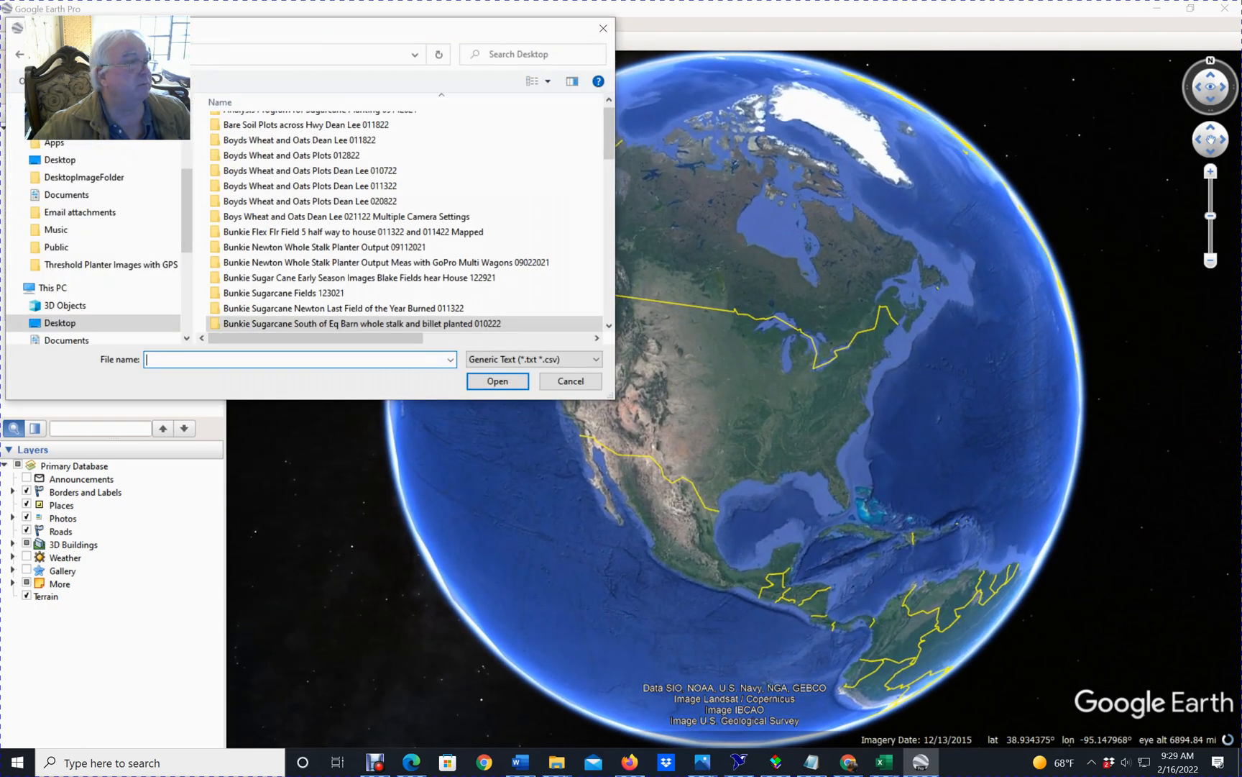
pyautogui.scroll(-6, 394, 248)
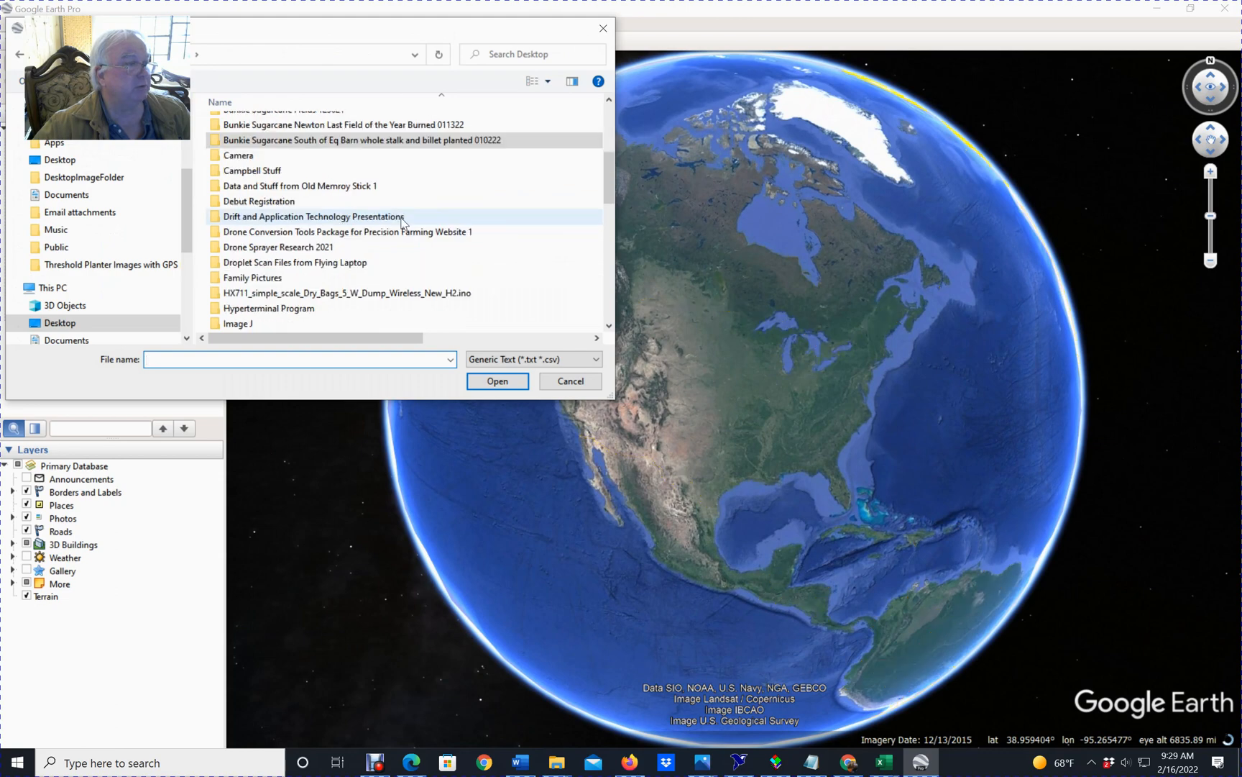
pyautogui.scroll(6, 394, 248)
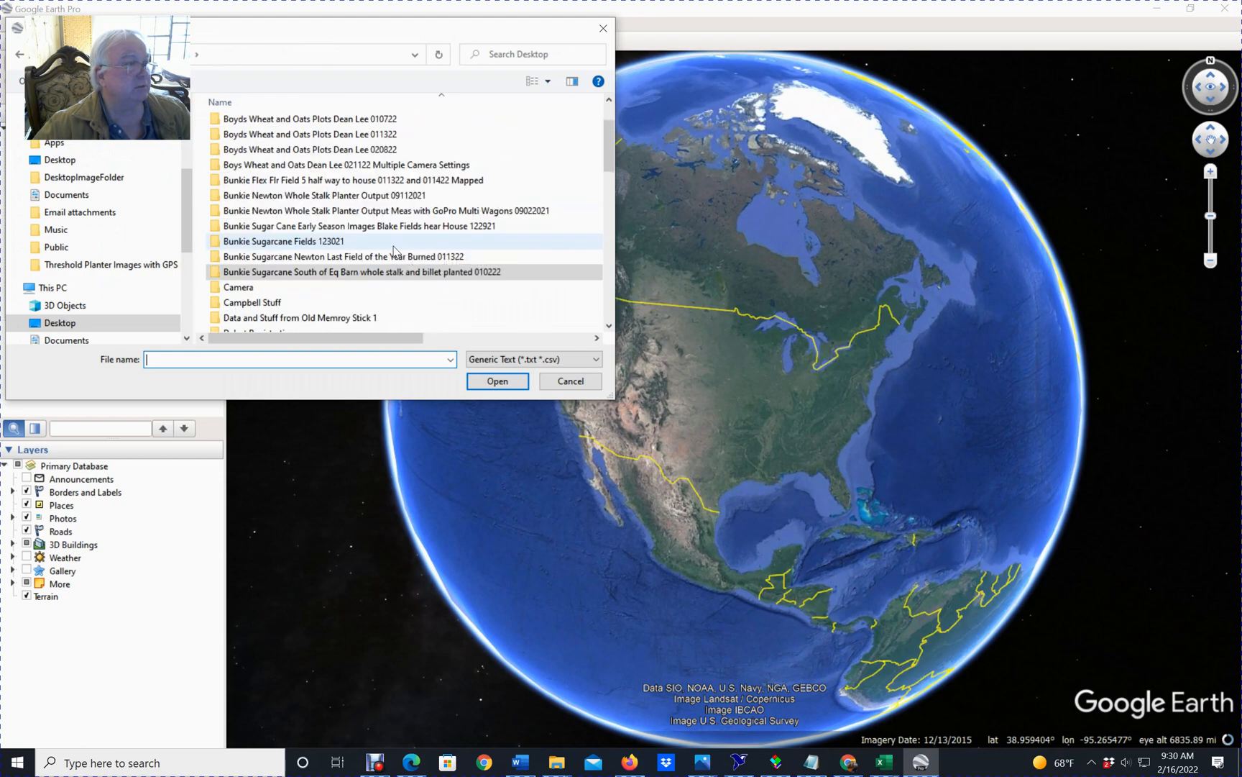
pyautogui.scroll(-4, 395, 250)
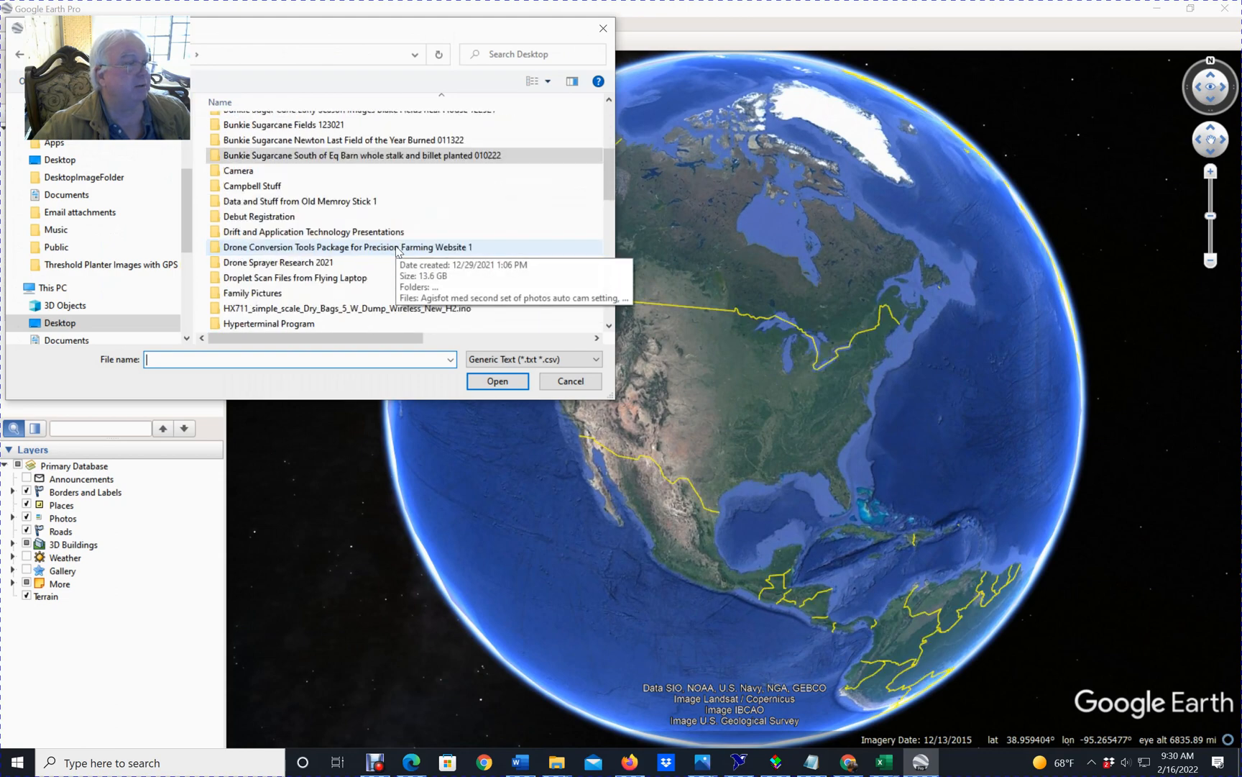
pyautogui.scroll(-3, 397, 250)
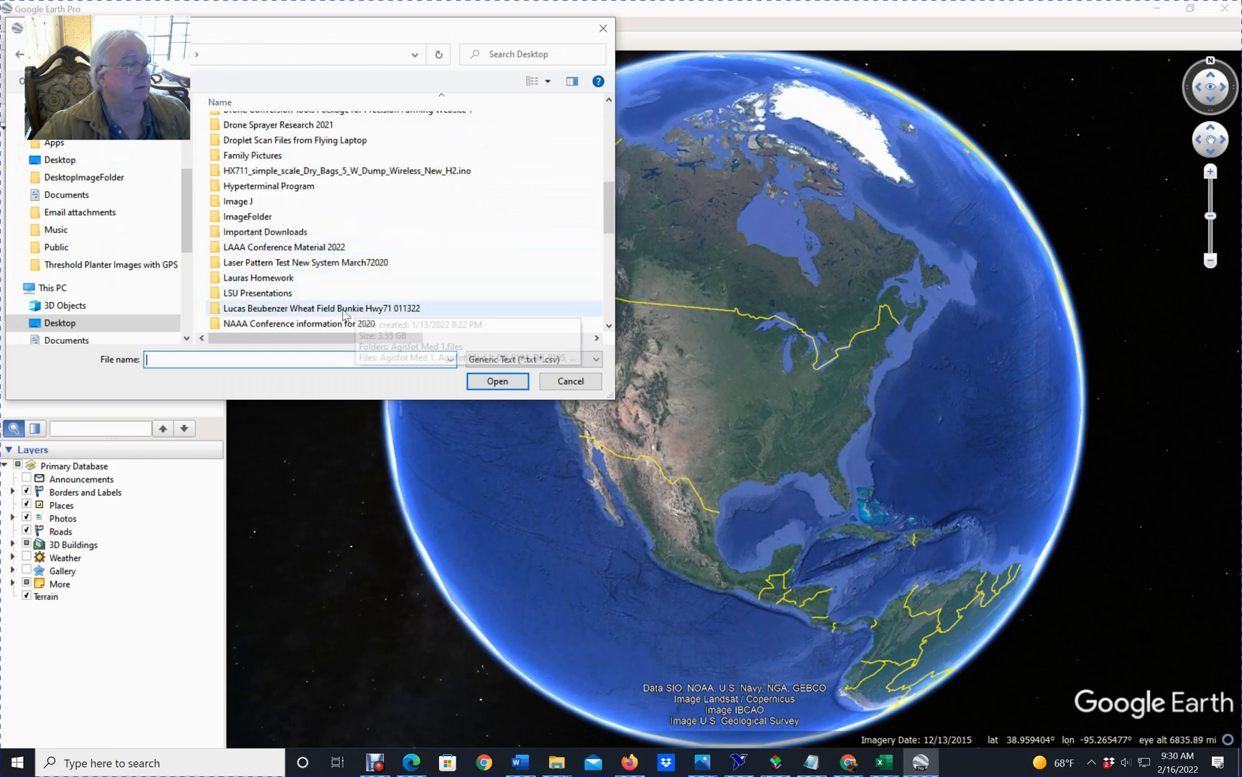
pyautogui.doubleClick(325, 308)
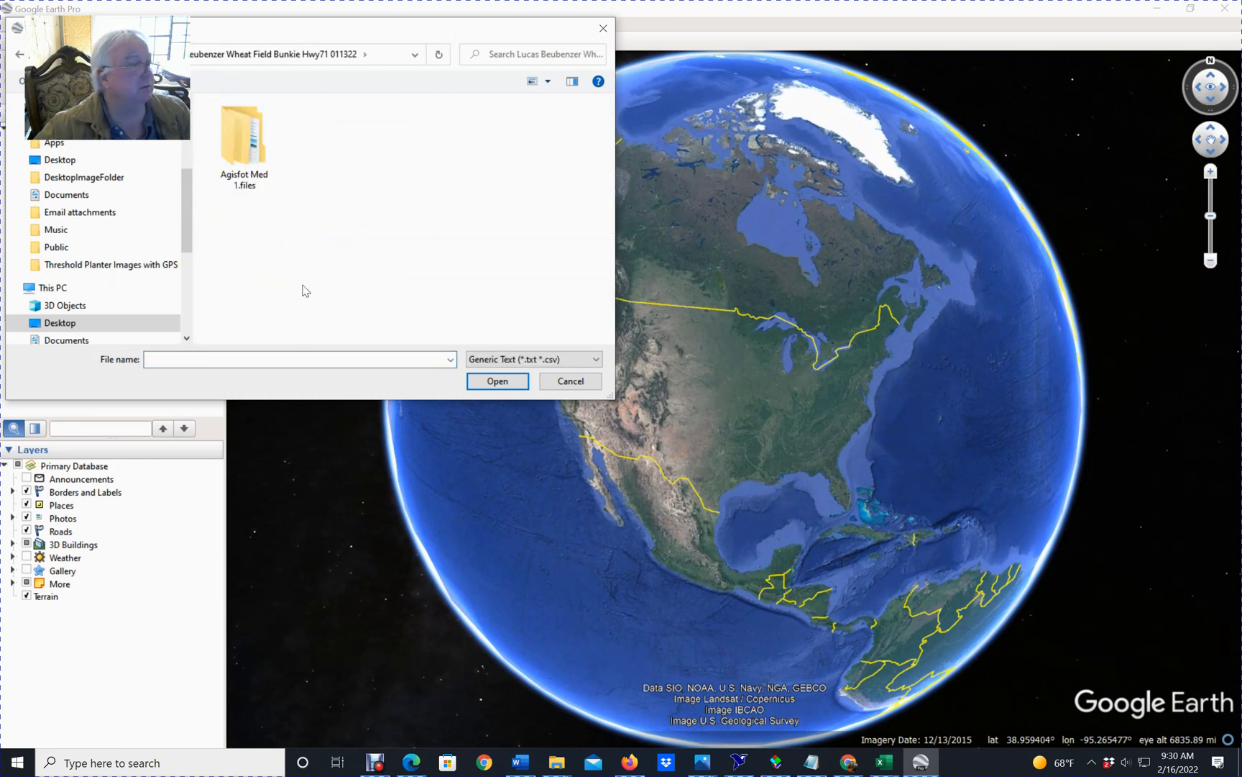
# Restrict the import file type to ESRI Shape (*.shp) and open precsricption 5 rates.shp.
pyautogui.click(493, 360)
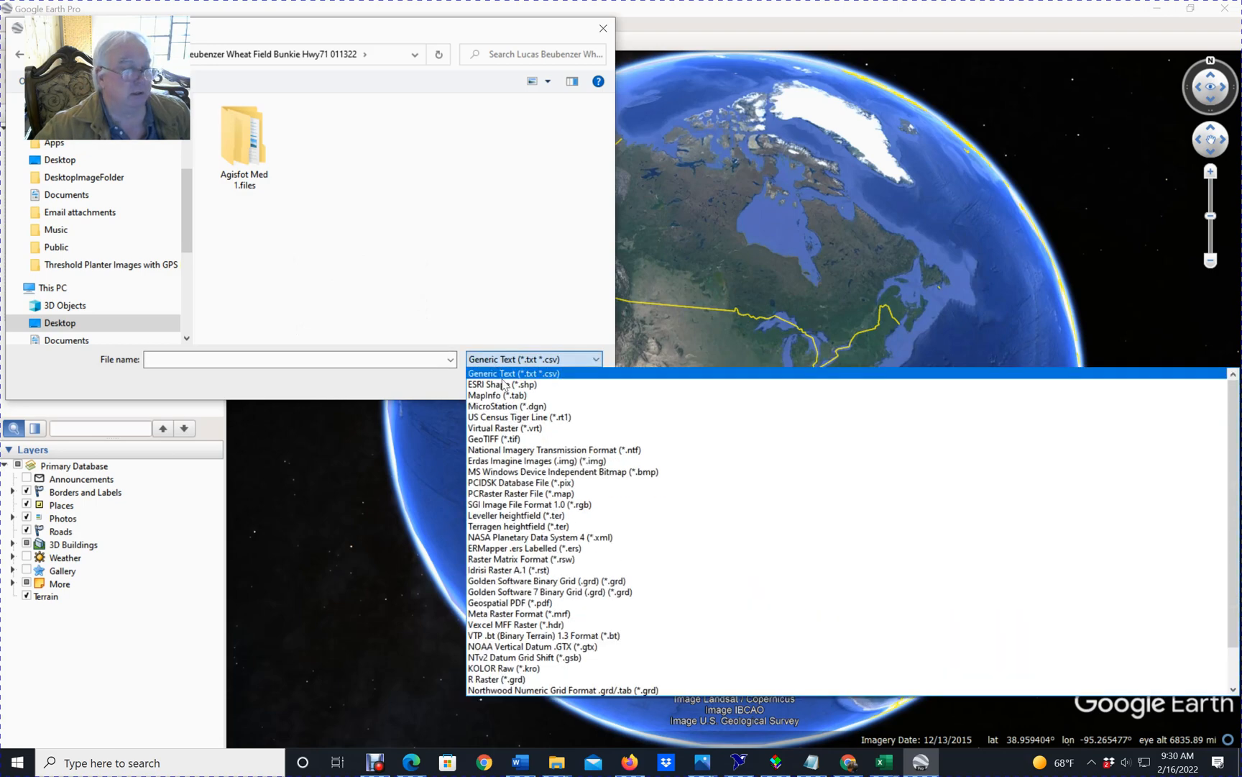
pyautogui.click(504, 385)
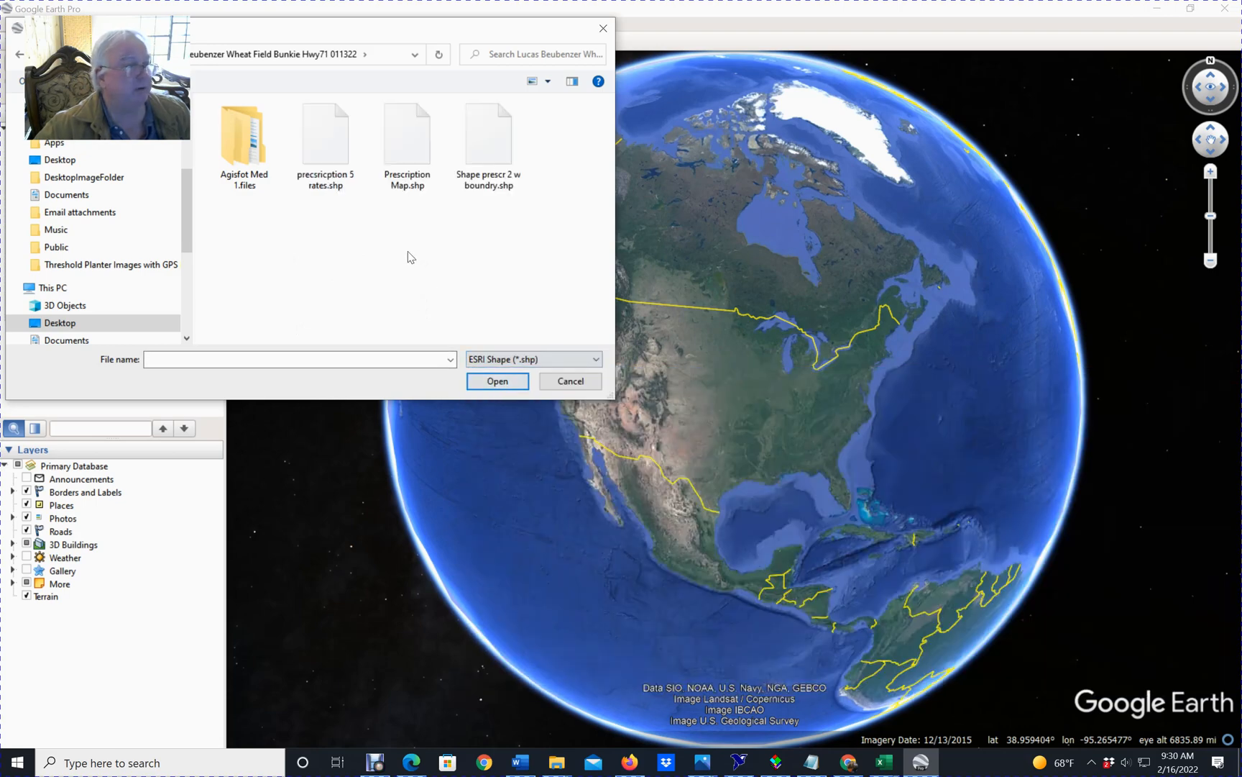
pyautogui.click(327, 169)
pyautogui.click(496, 378)
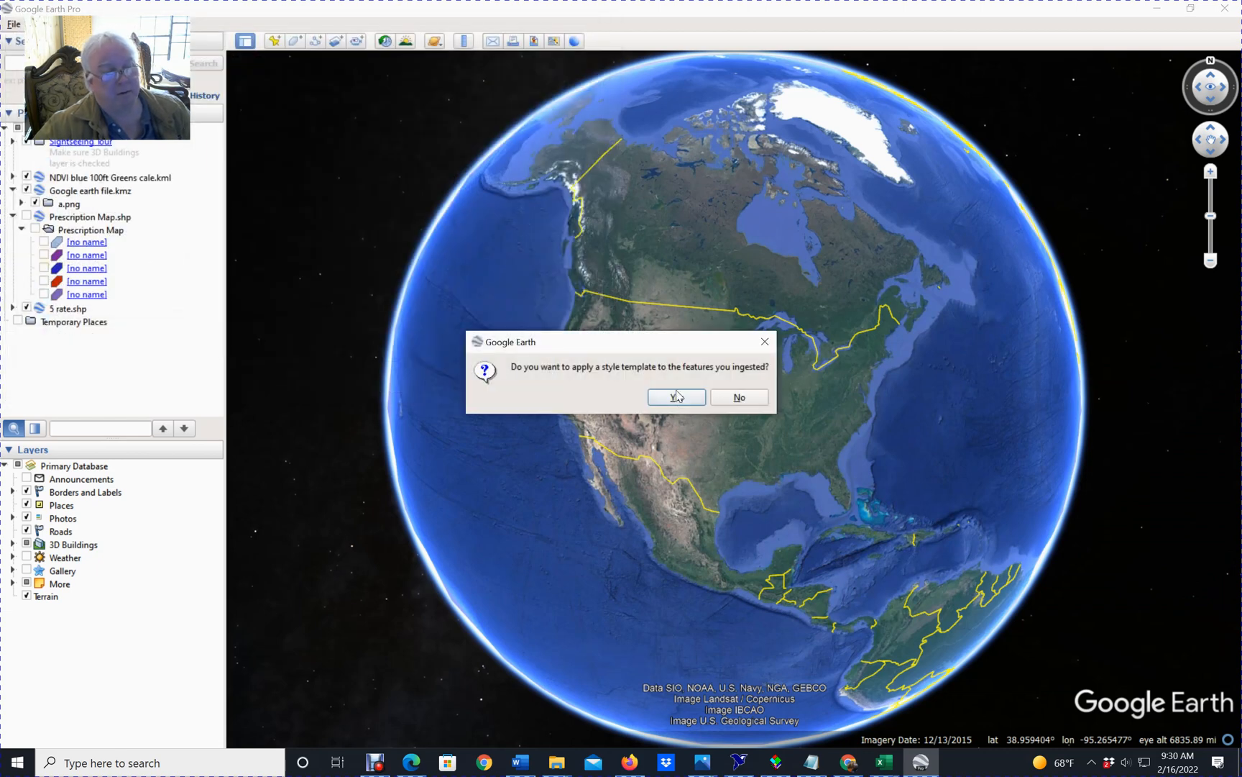
# Apply a style template with the default settings to the imported features and save it as "precsricption 5 rates".
pyautogui.click(675, 399)
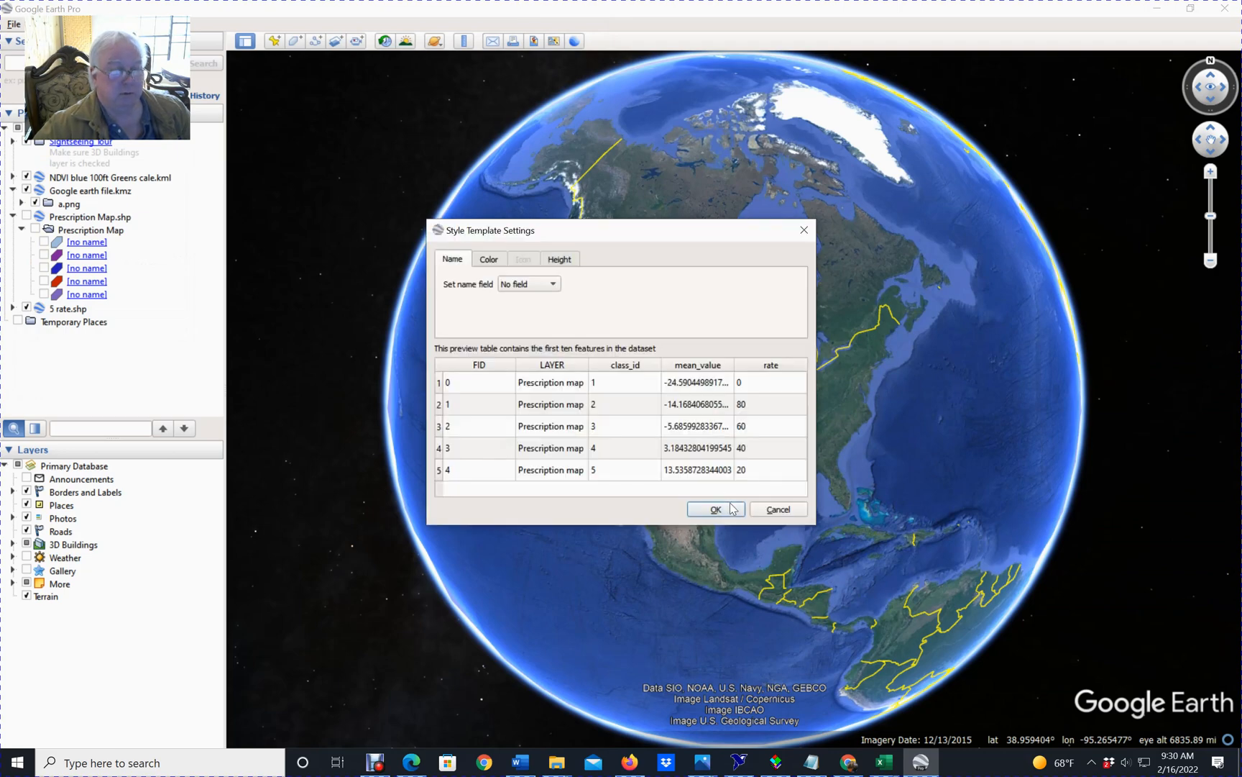
pyautogui.click(731, 508)
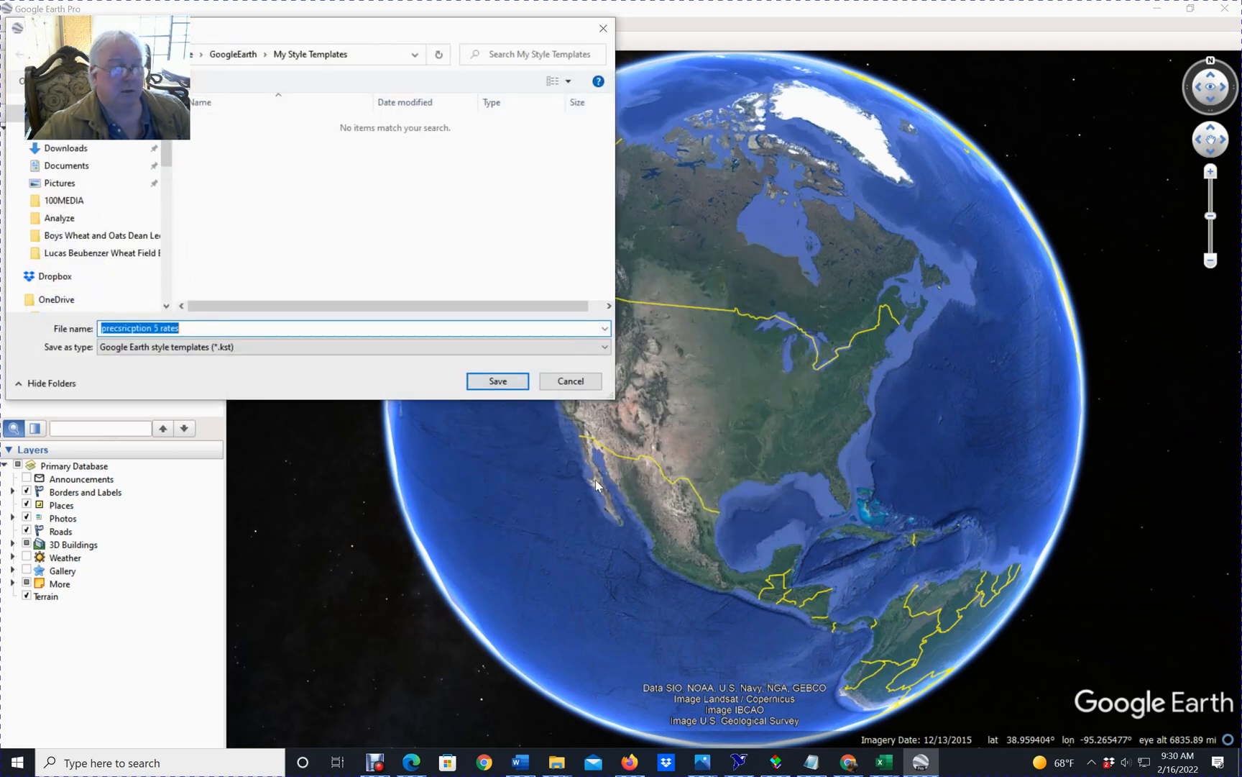
pyautogui.click(496, 382)
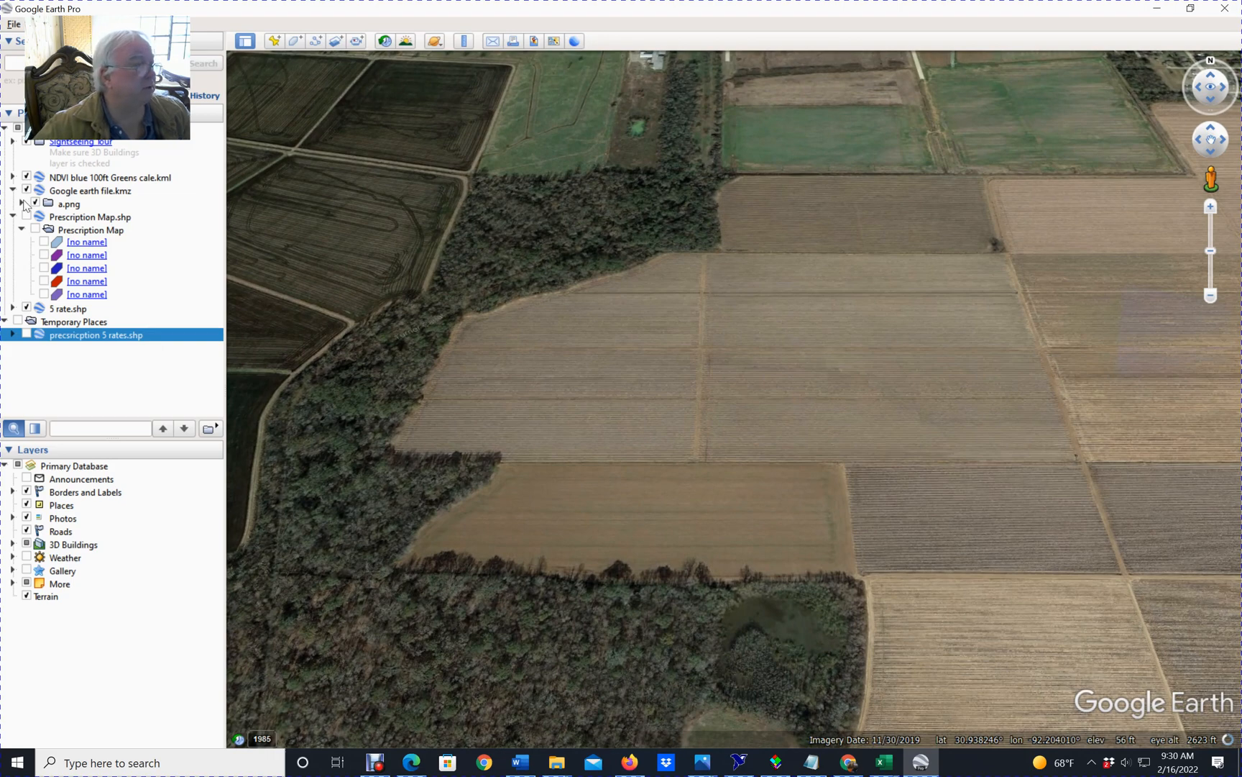
# Display the imported precsricption 5 rates.shp layer on the map and expand it, checking its folder's visibility off and on.
pyautogui.click(26, 309)
pyautogui.click(26, 309)
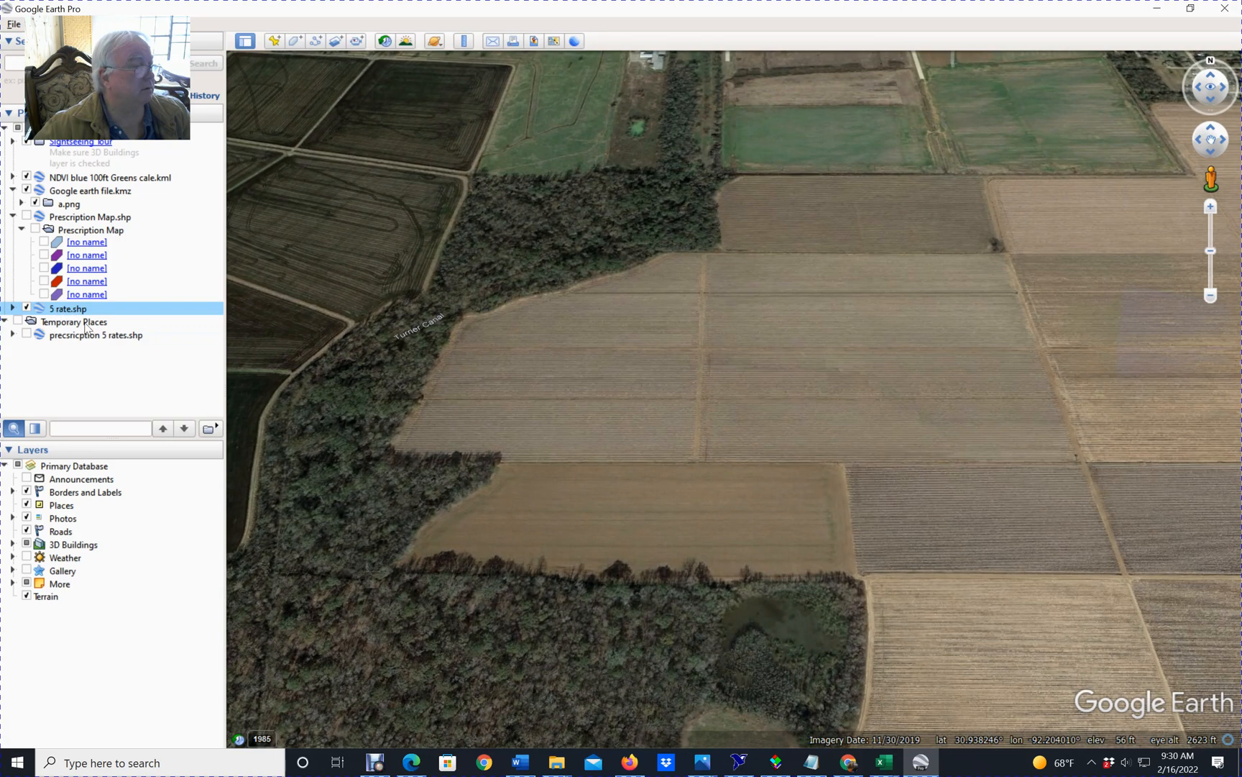
pyautogui.click(27, 335)
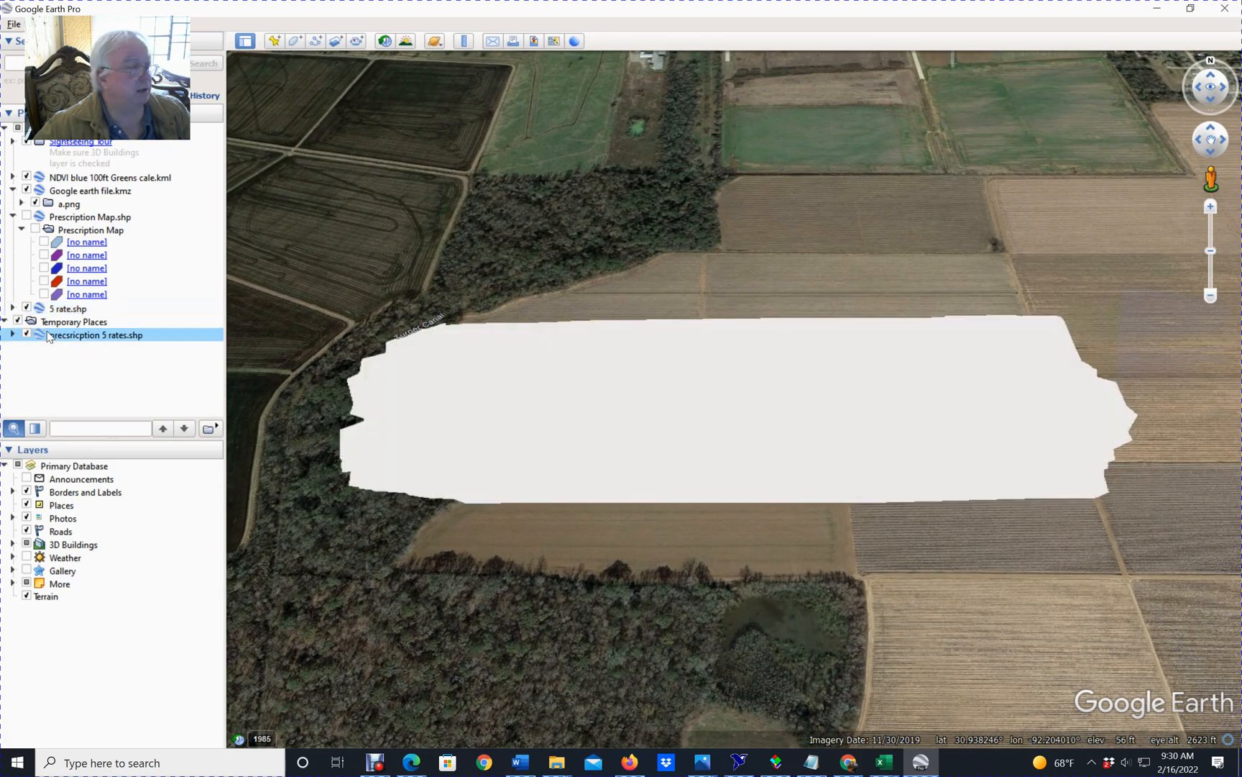
pyautogui.click(13, 334)
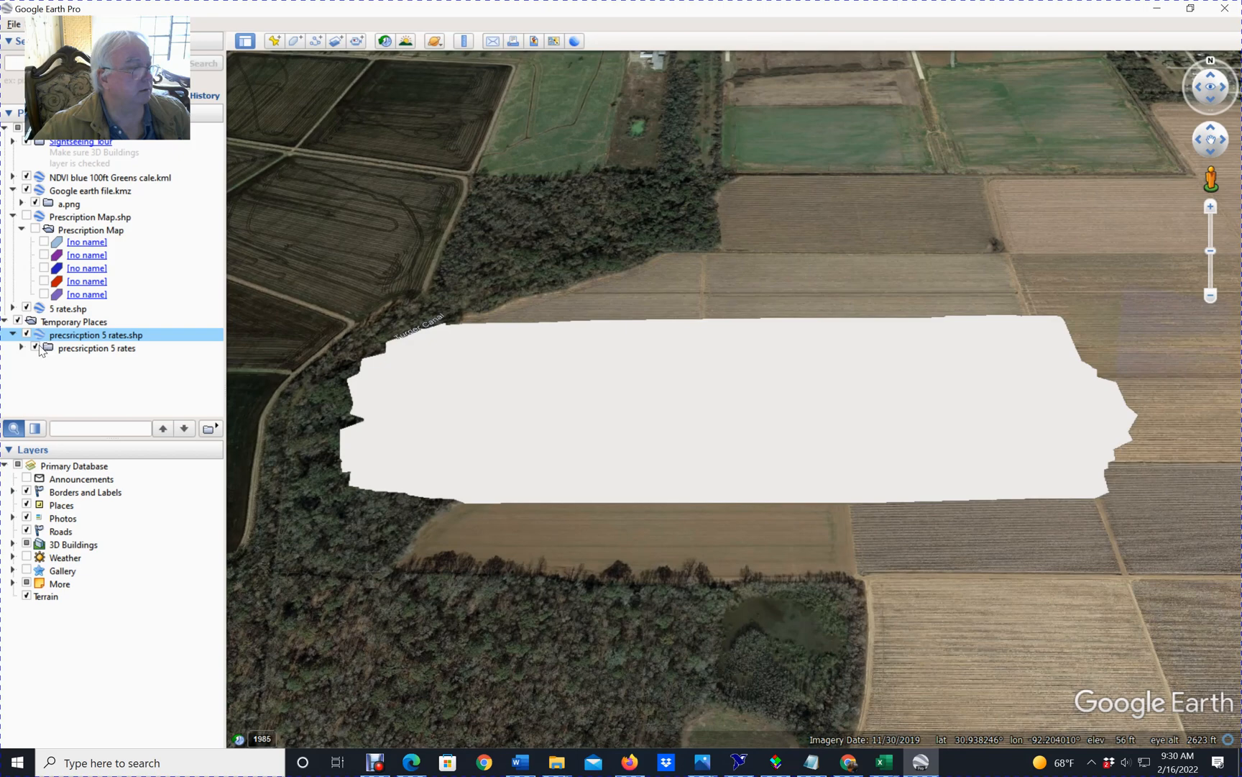
pyautogui.click(36, 348)
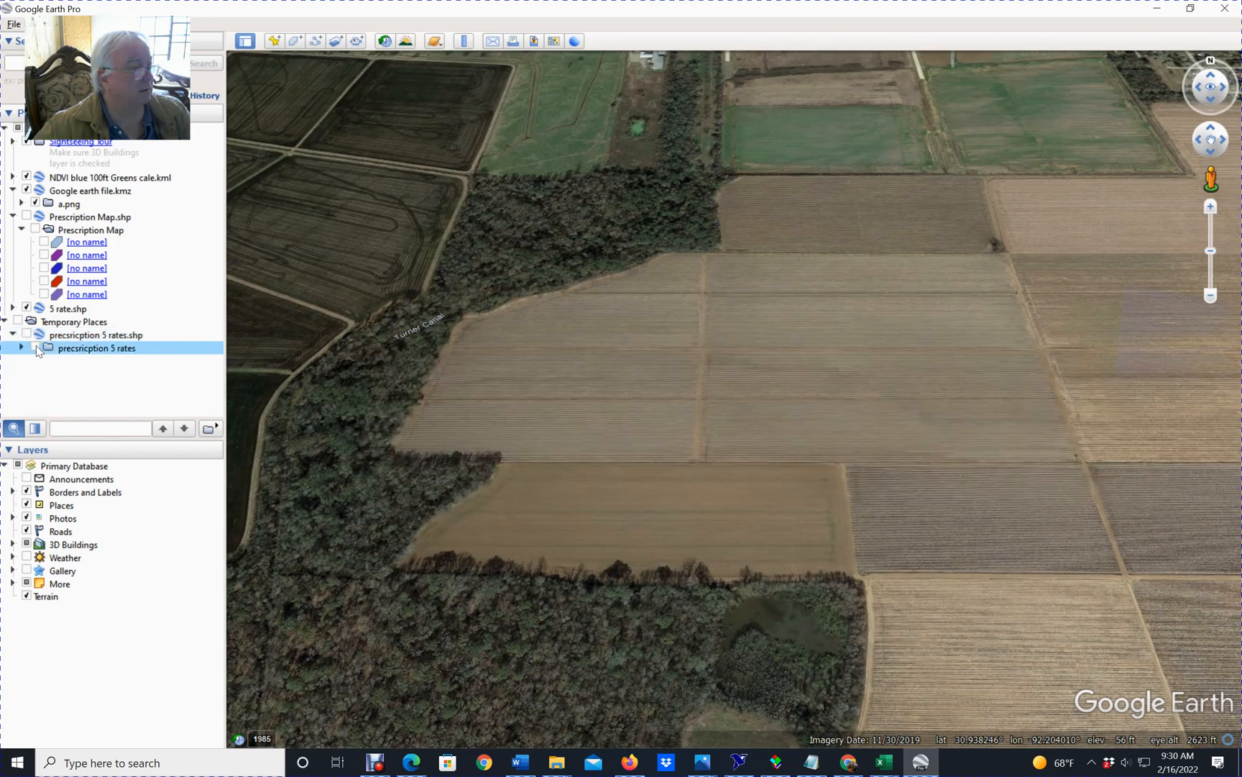
pyautogui.click(36, 348)
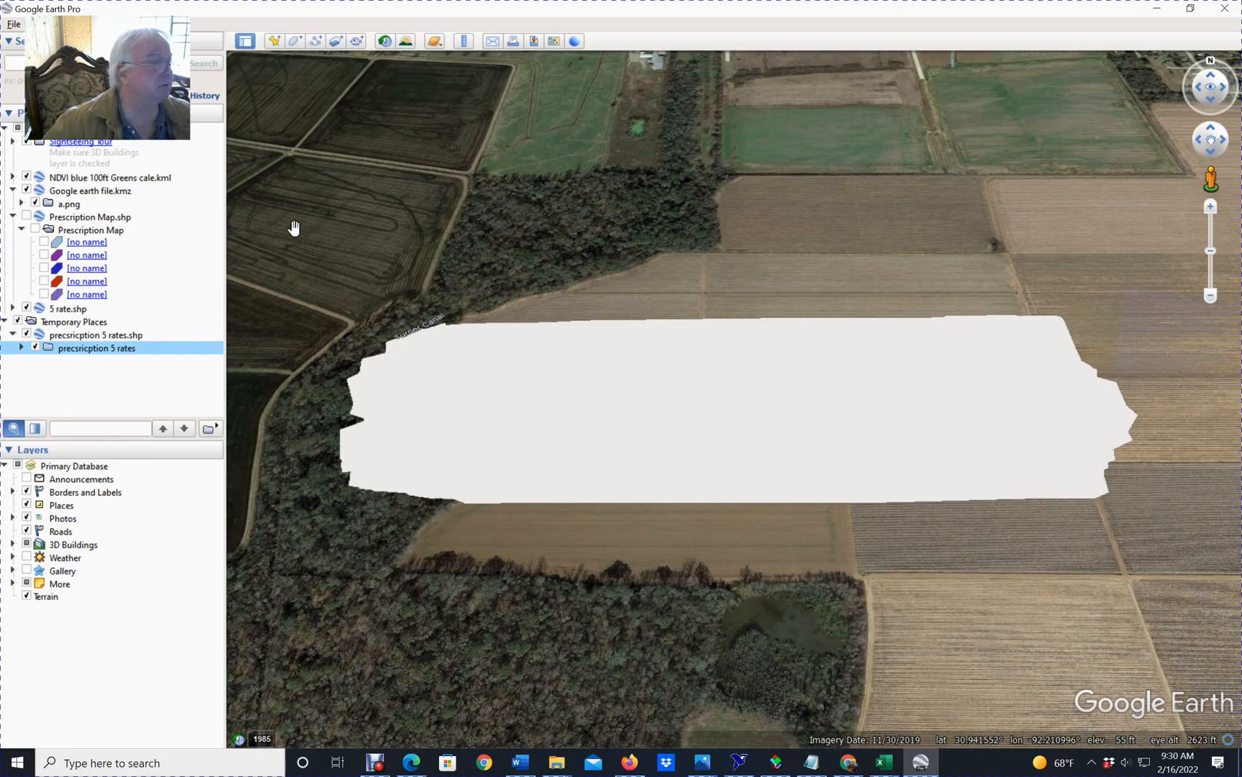
# Temporarily show the five polygons in the older Prescription Map folder and hide the whole folder again.
pyautogui.click(44, 243)
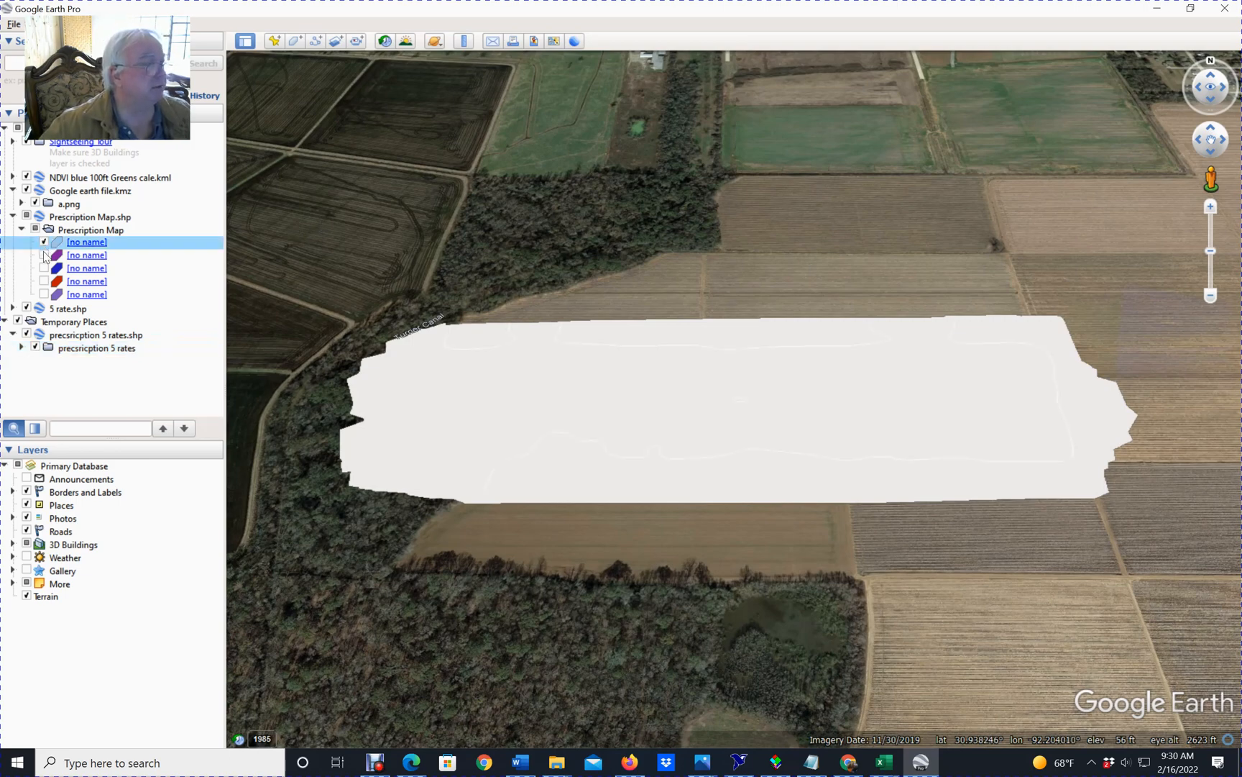
pyautogui.click(44, 255)
pyautogui.click(43, 268)
pyautogui.click(47, 289)
pyautogui.click(46, 294)
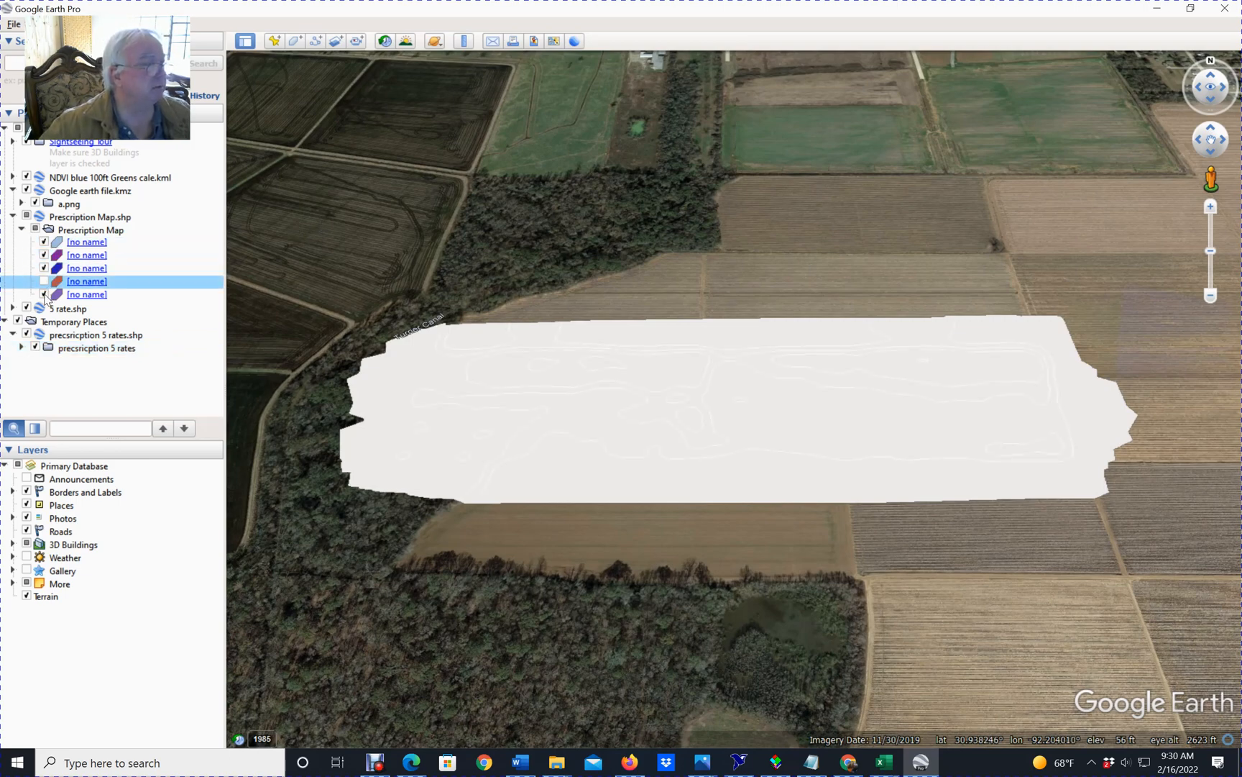
pyautogui.click(42, 279)
pyautogui.click(35, 229)
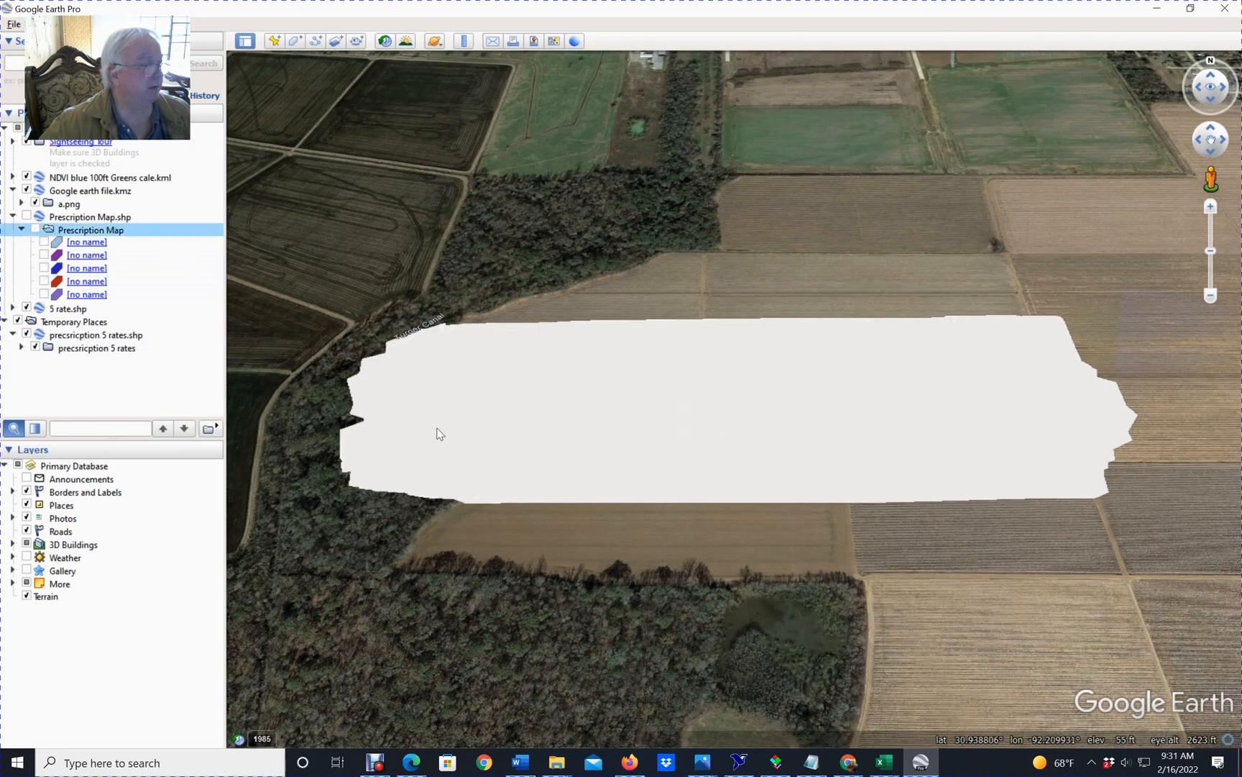
# Delete two of the white rate-zone polygons covering the field on the map.
pyautogui.rightClick(708, 413)
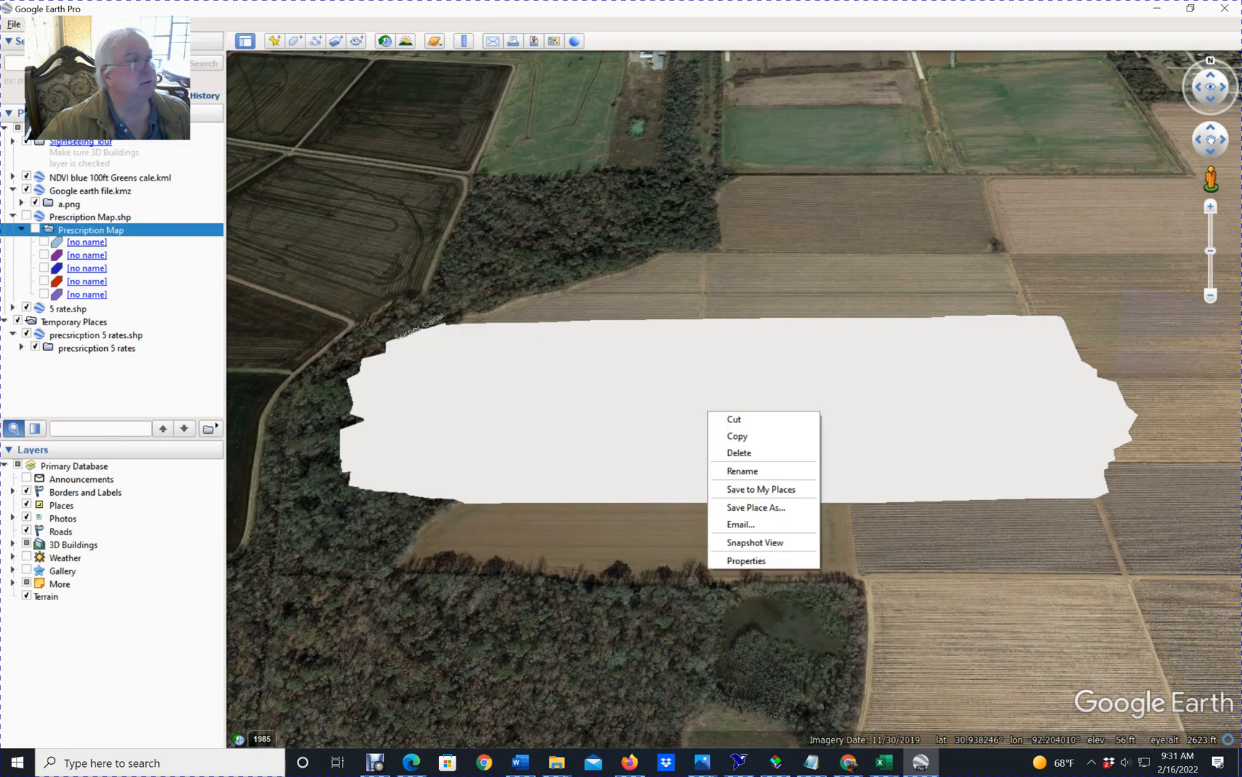
pyautogui.click(739, 453)
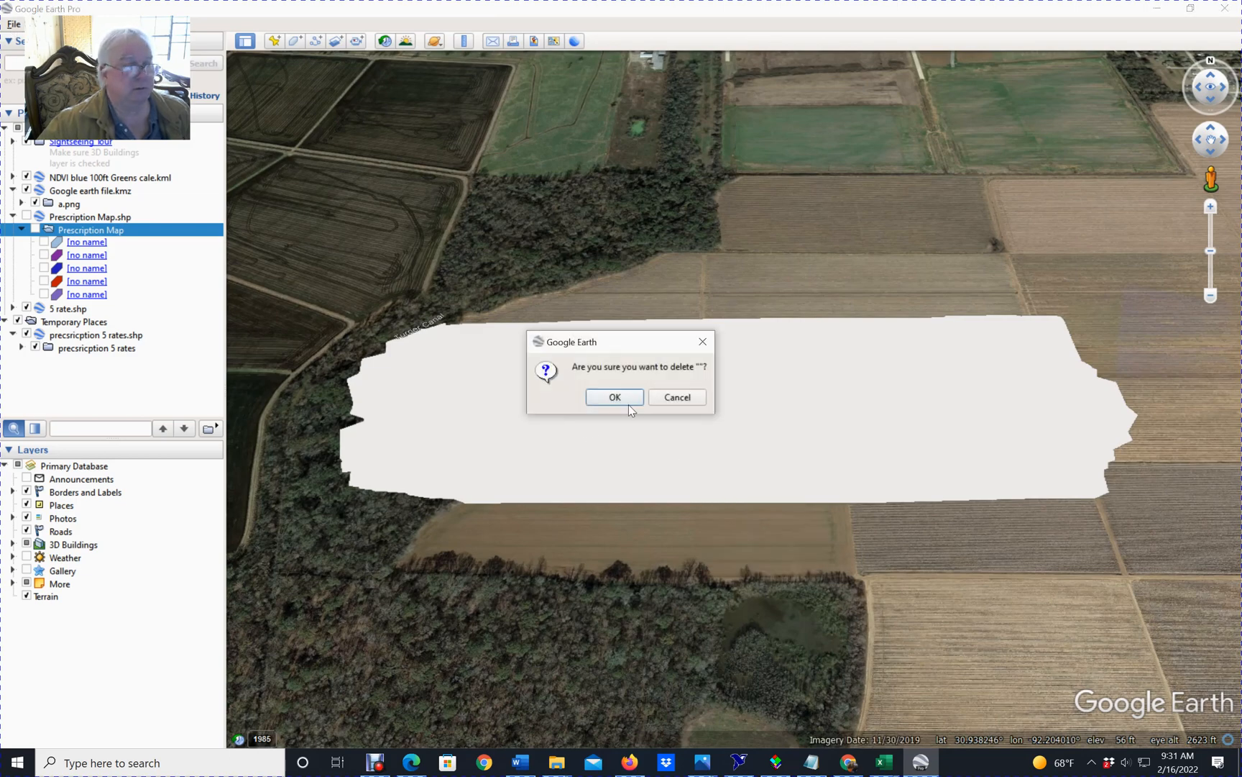
pyautogui.click(616, 397)
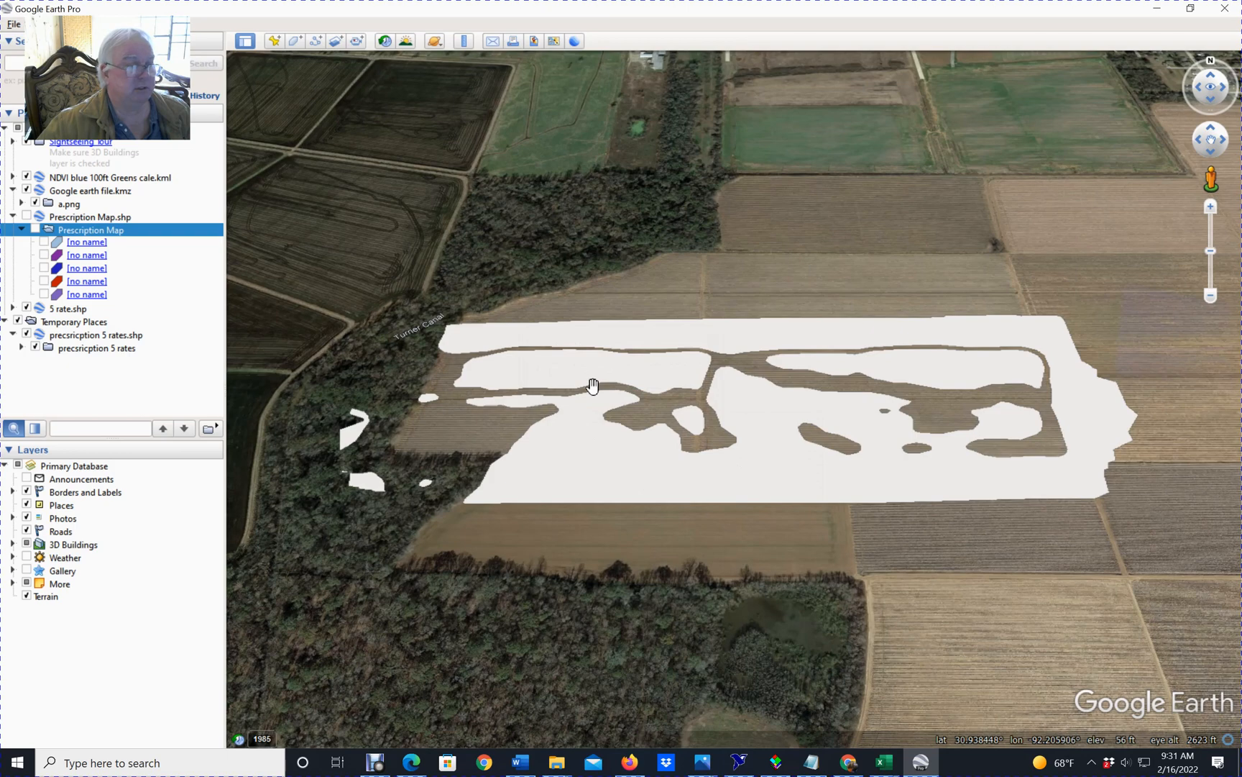
pyautogui.rightClick(613, 458)
pyautogui.click(612, 458)
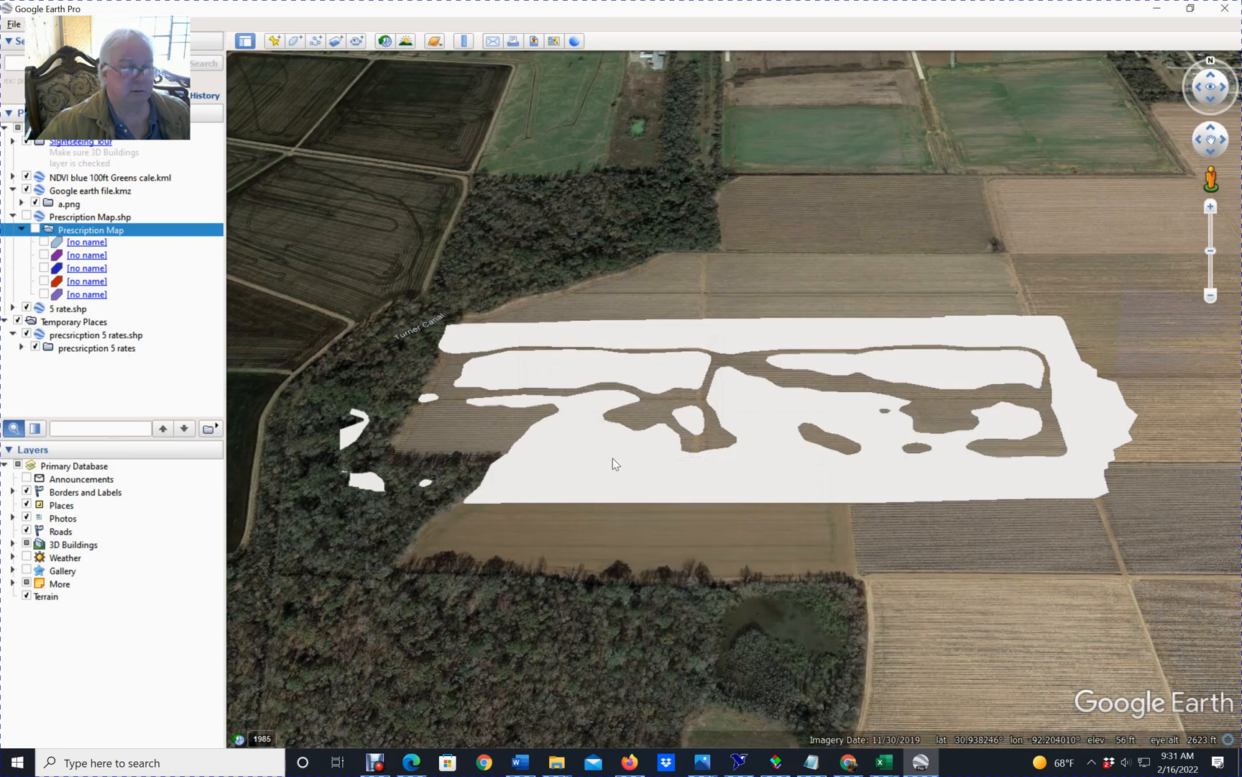
pyautogui.rightClick(612, 458)
pyautogui.click(635, 503)
pyautogui.click(613, 397)
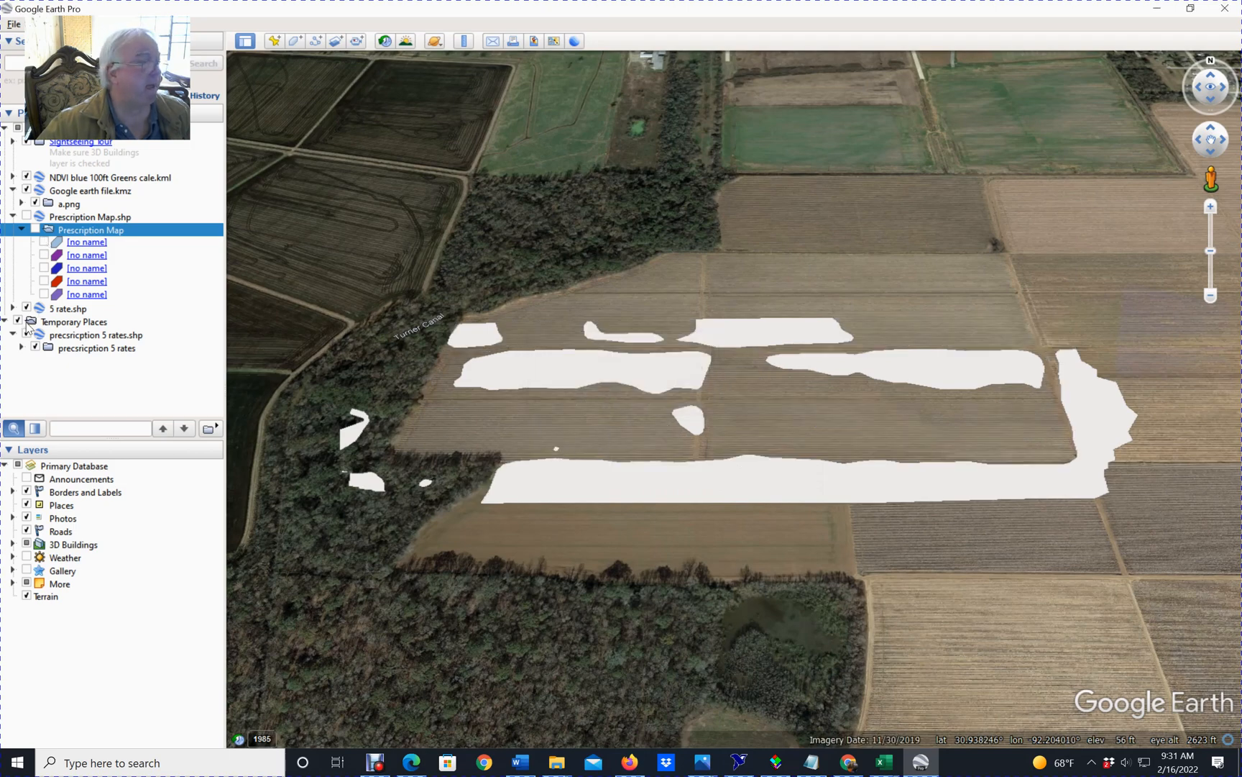
# Delete the whole precsricption 5 rates.shp layer from Temporary Places.
pyautogui.click(65, 336)
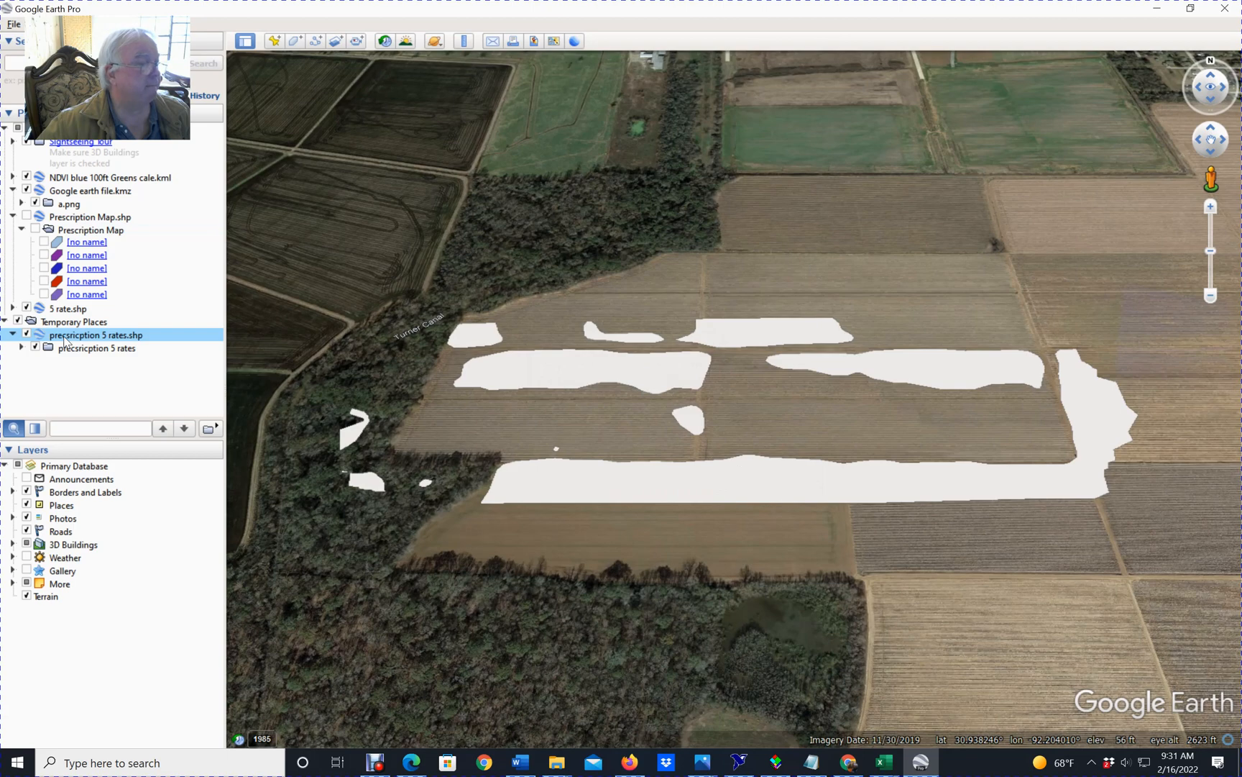
pyautogui.rightClick(65, 336)
pyautogui.click(105, 397)
pyautogui.press('Delete')
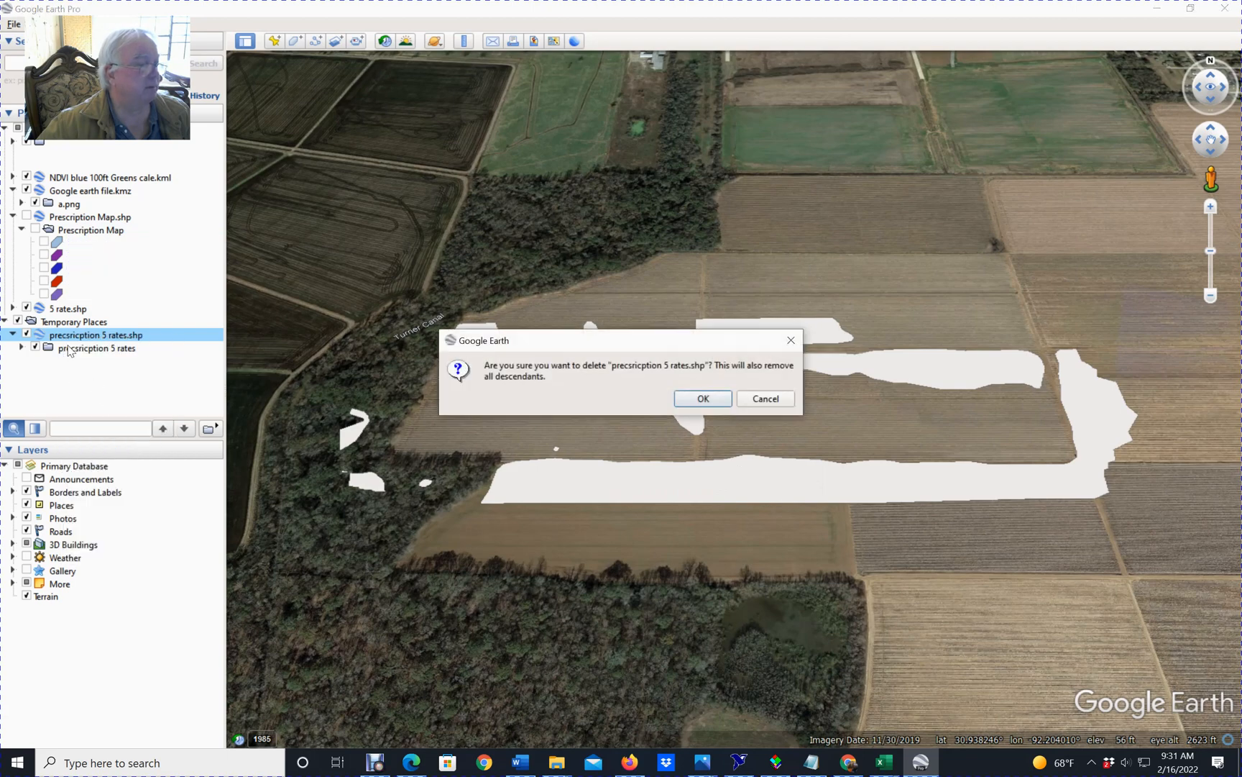
pyautogui.click(703, 399)
# Import precsricption 5 rates.shp again without applying a style template and display its layer on the map.
pyautogui.click(14, 25)
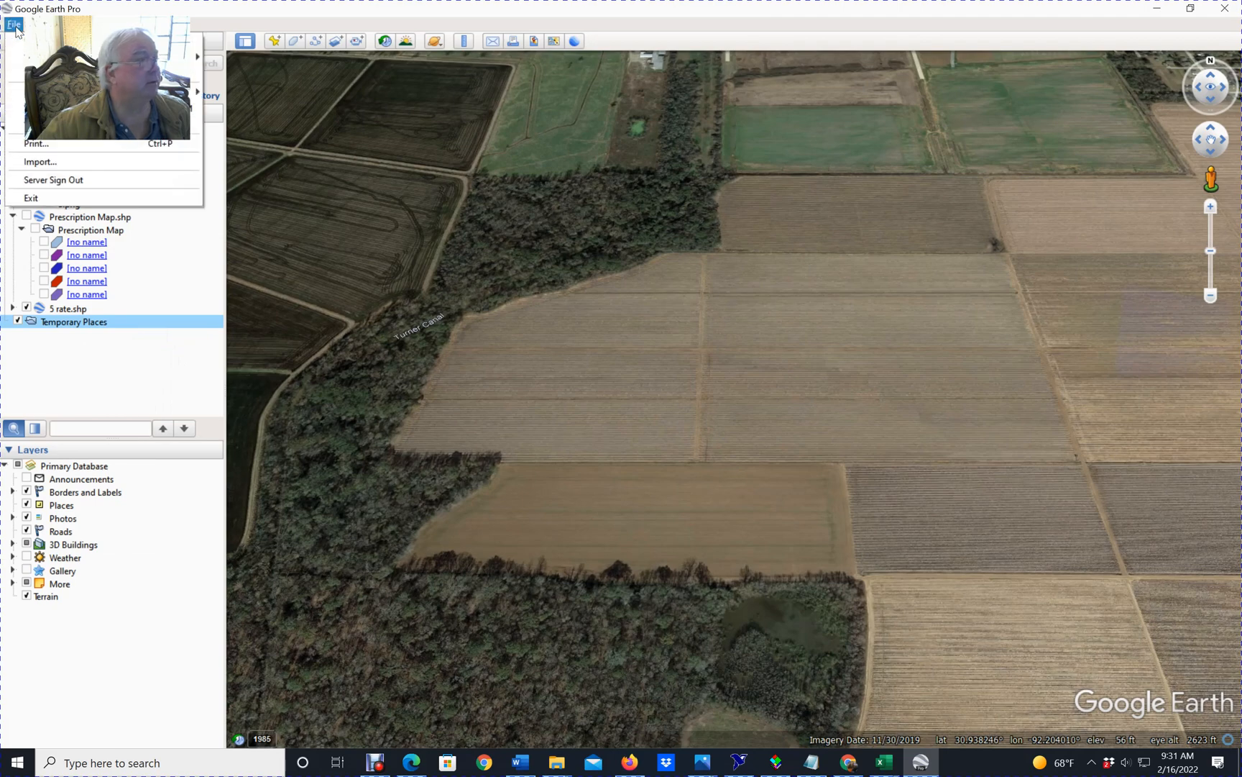
pyautogui.click(47, 162)
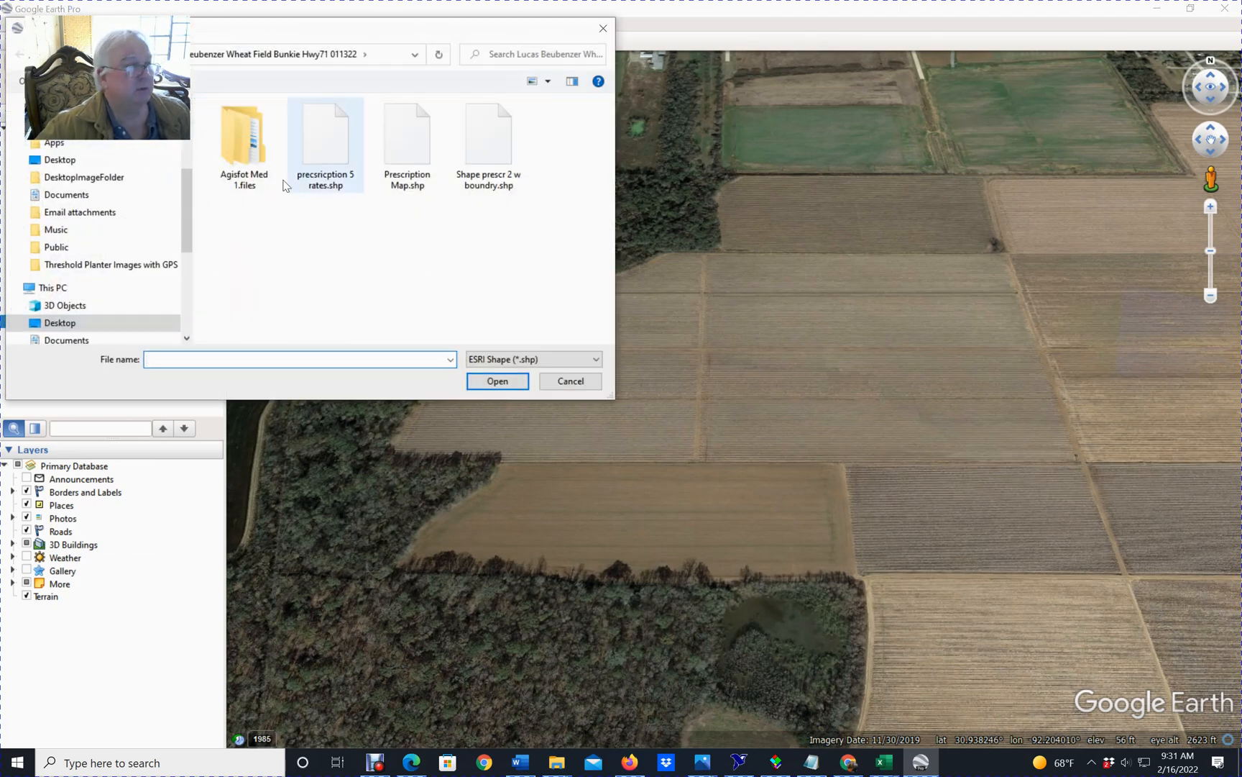
pyautogui.click(326, 158)
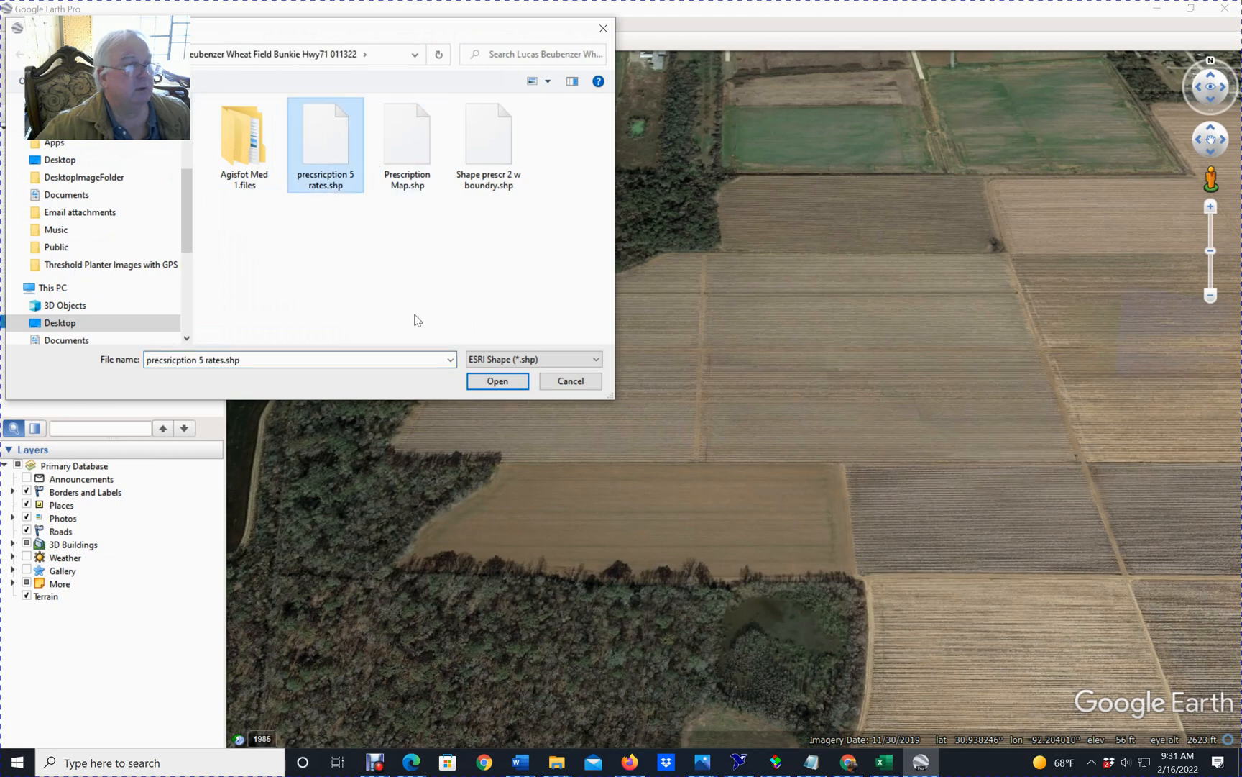
pyautogui.click(496, 381)
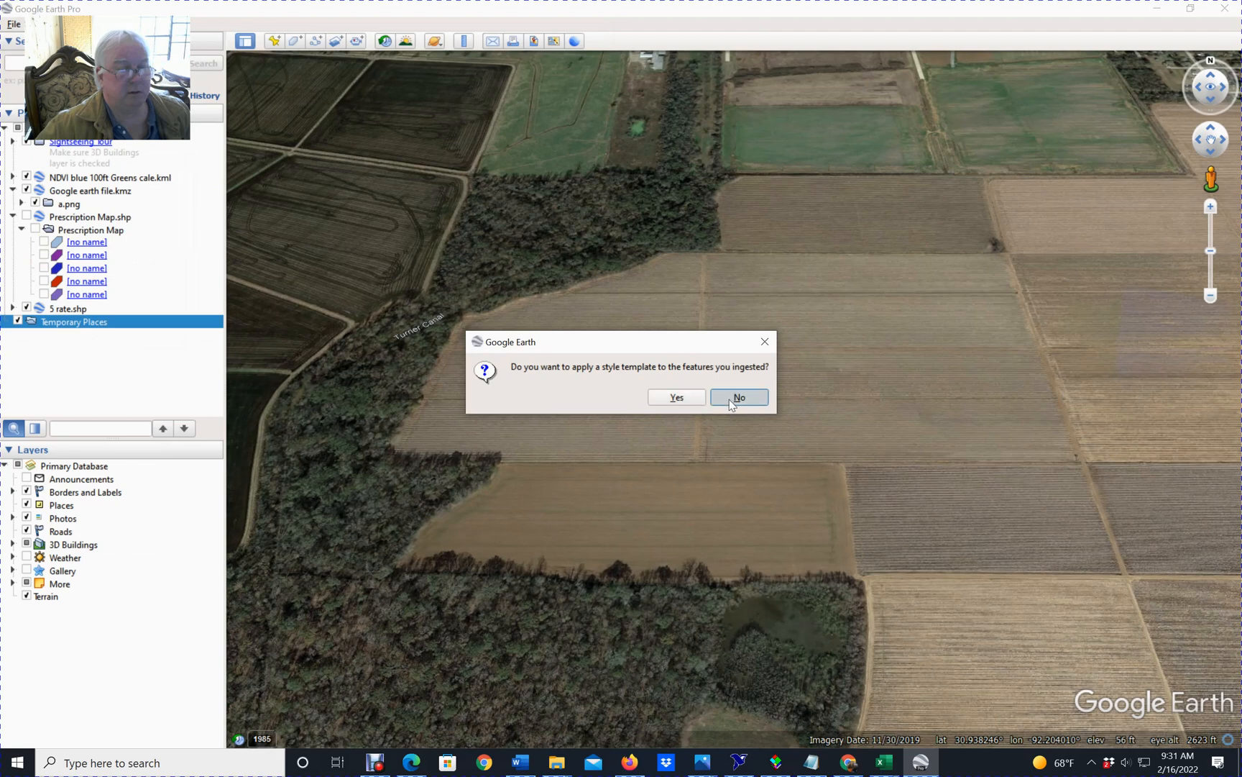
pyautogui.click(731, 400)
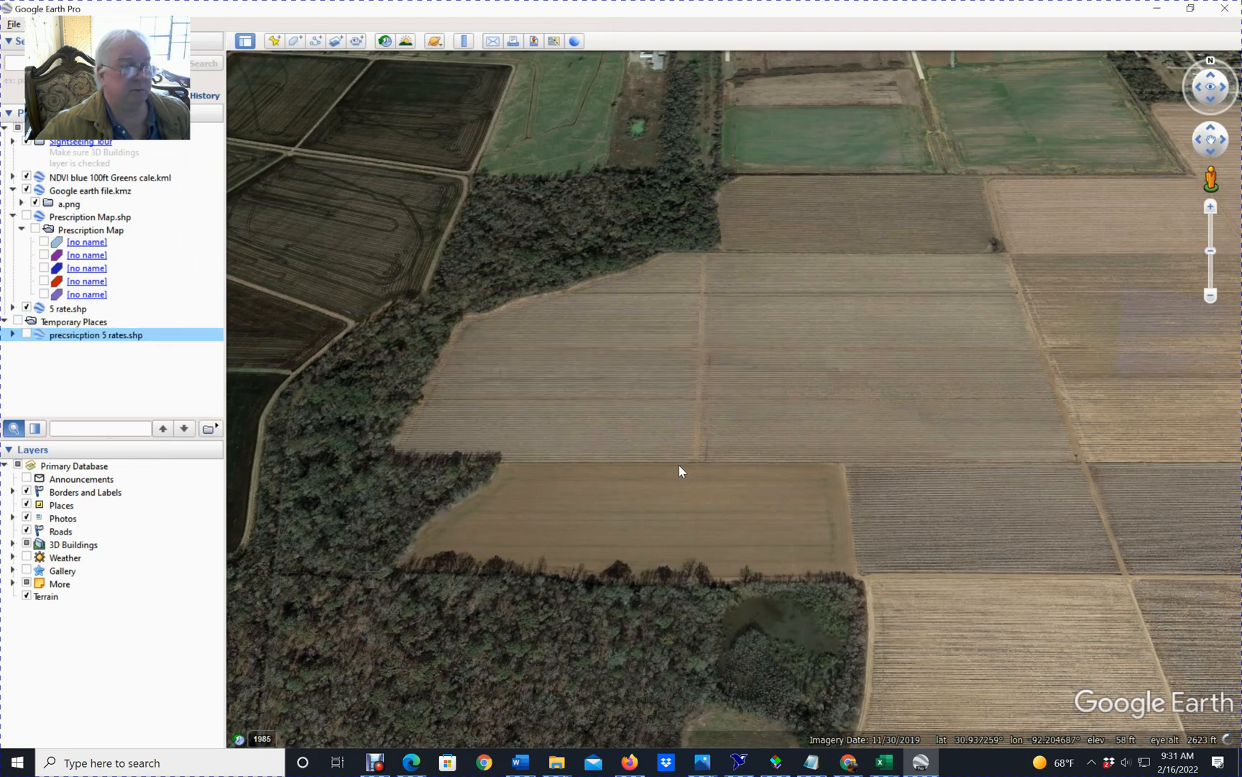
pyautogui.click(27, 335)
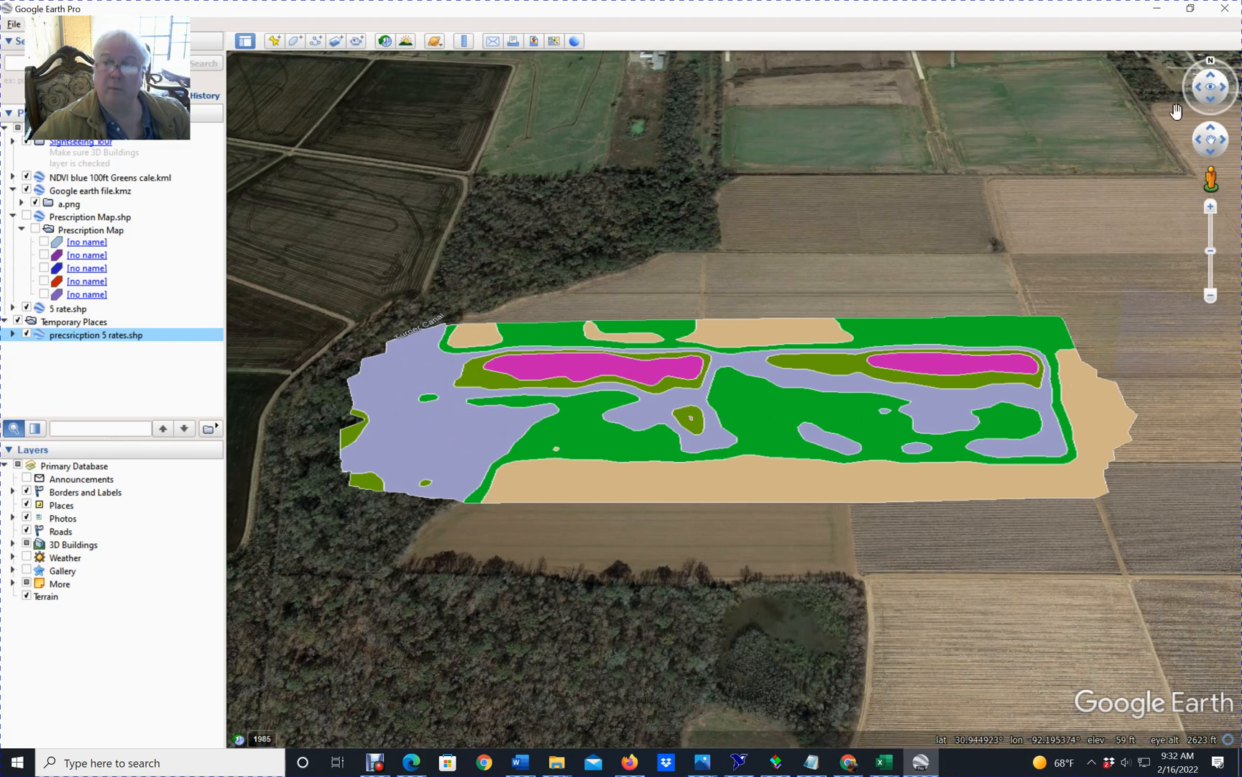
pyautogui.click(1160, 10)
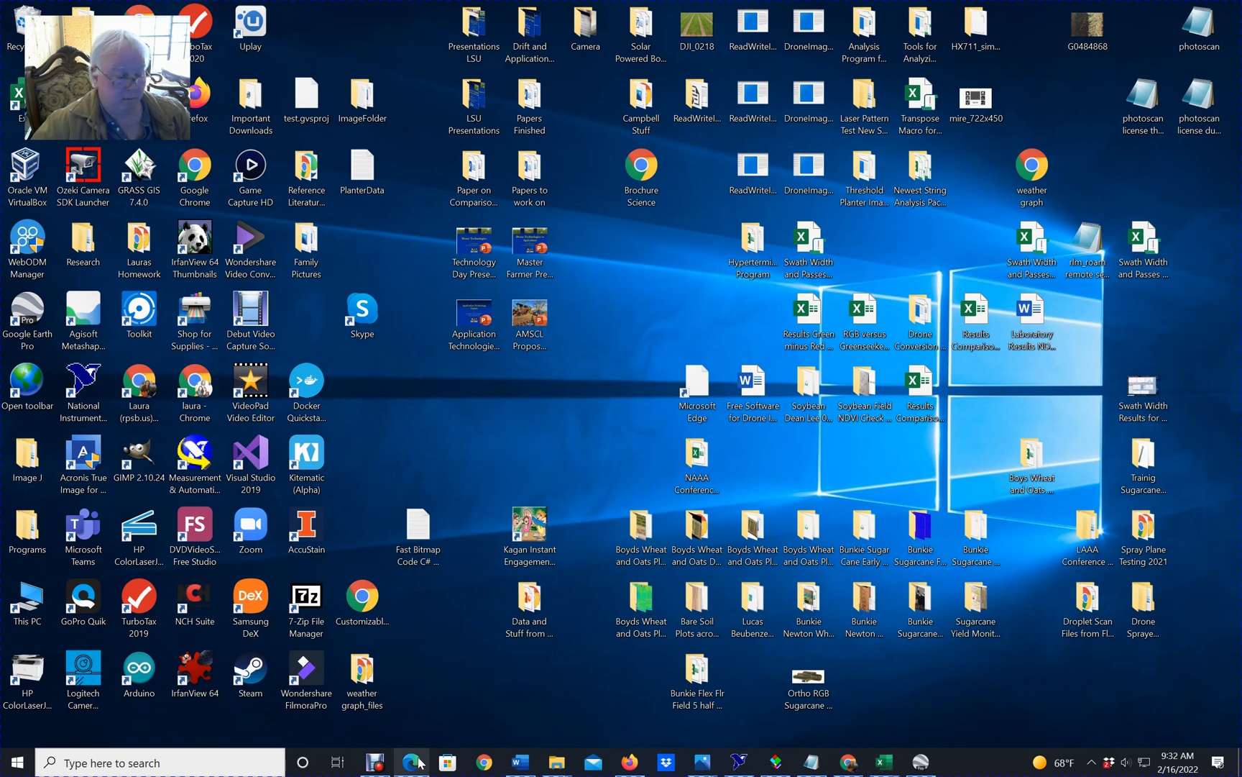
pyautogui.click(377, 762)
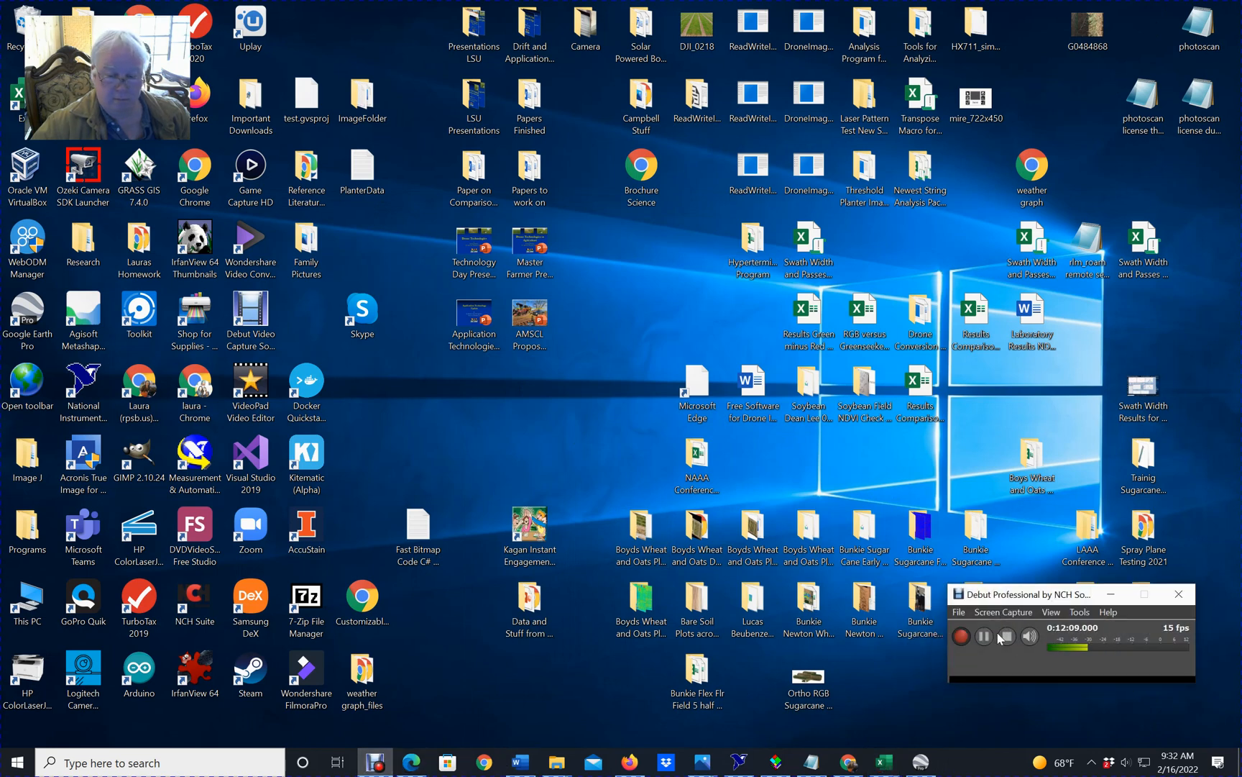